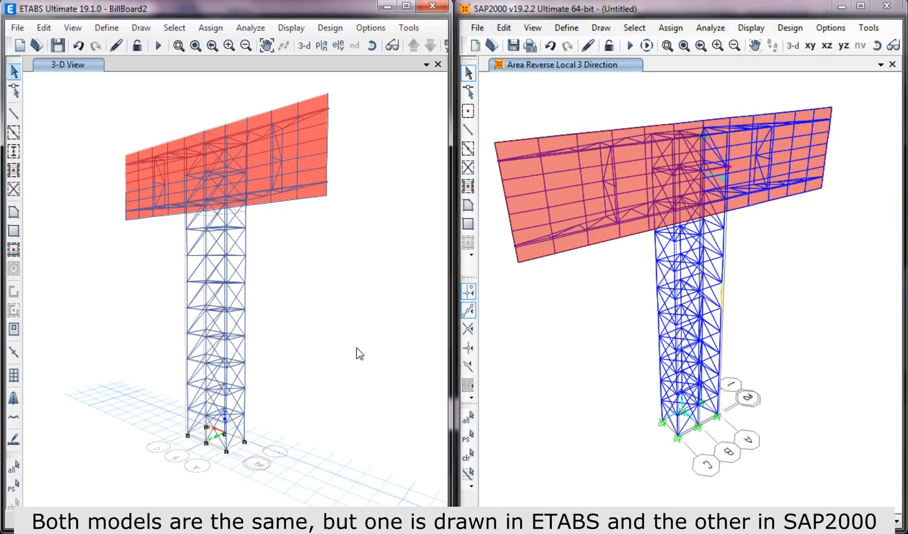
Examine the finished lattice-tower billboard models in ETABS and SAP2000 from several angles.
shift+middle_drag(356, 351, 213, 366)
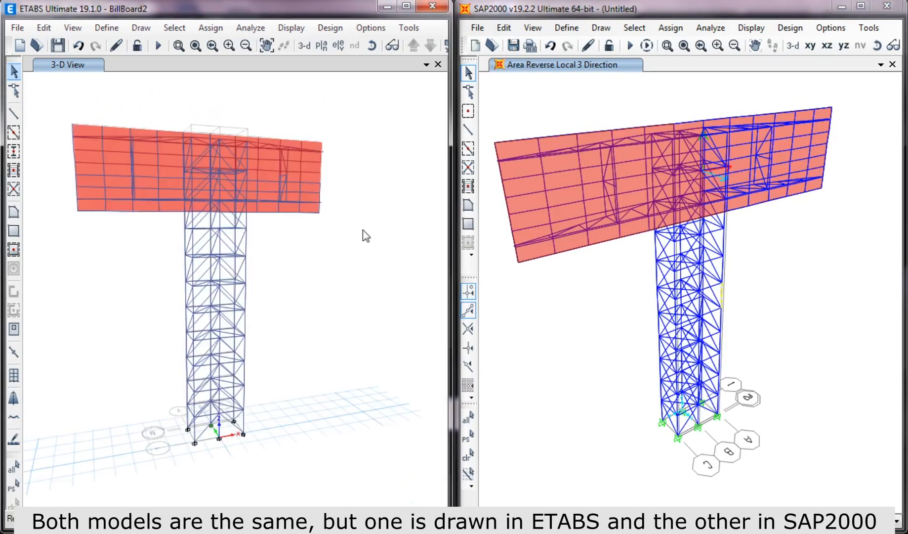
shift+middle_drag(339, 266, 334, 292)
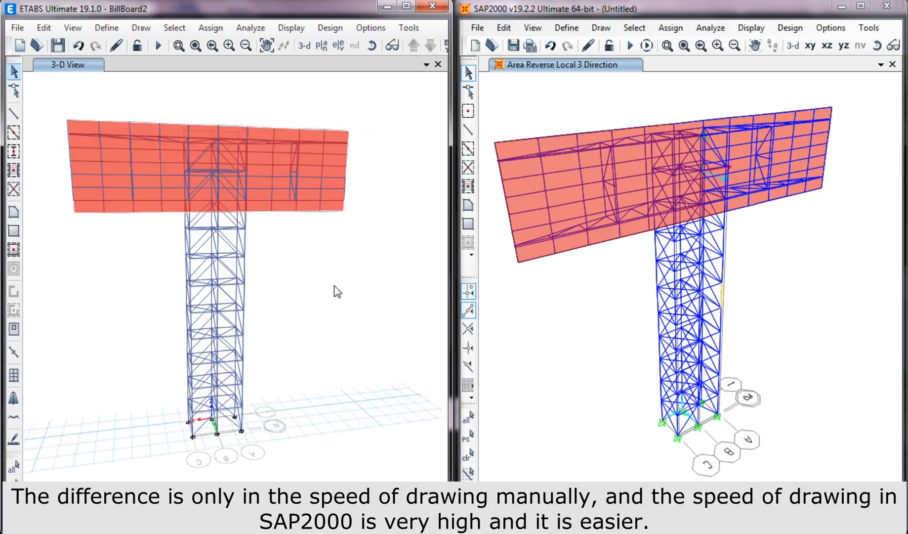
scroll(334, 292, up, 2)
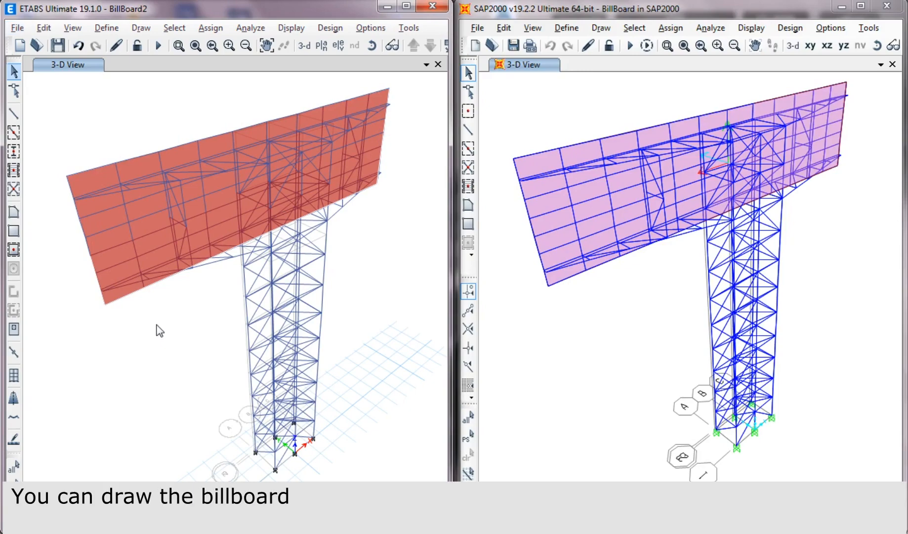
middle_drag(157, 326, 270, 351)
shift+middle_drag(669, 435, 890, 396)
shift+middle_drag(608, 410, 878, 450)
shift+middle_drag(669, 393, 724, 392)
middle_drag(675, 328, 662, 356)
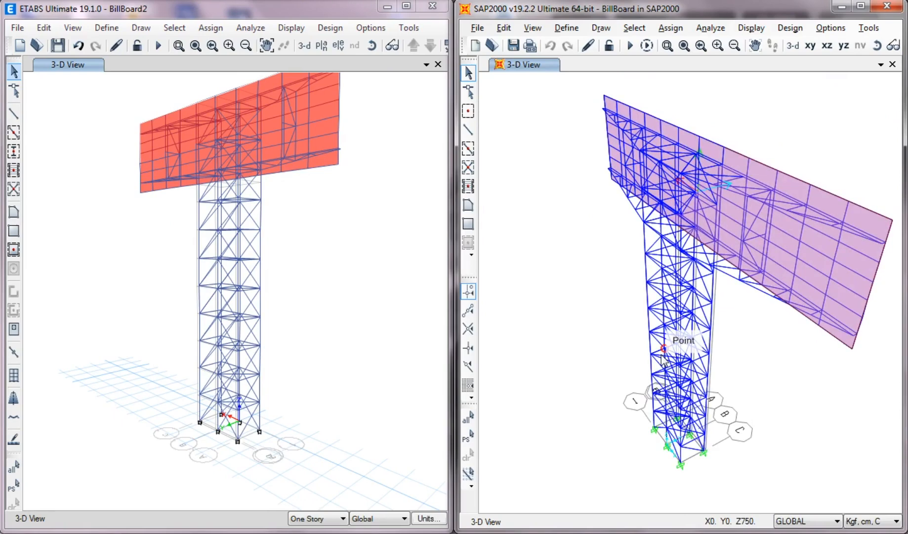
shift+middle_drag(310, 268, 227, 247)
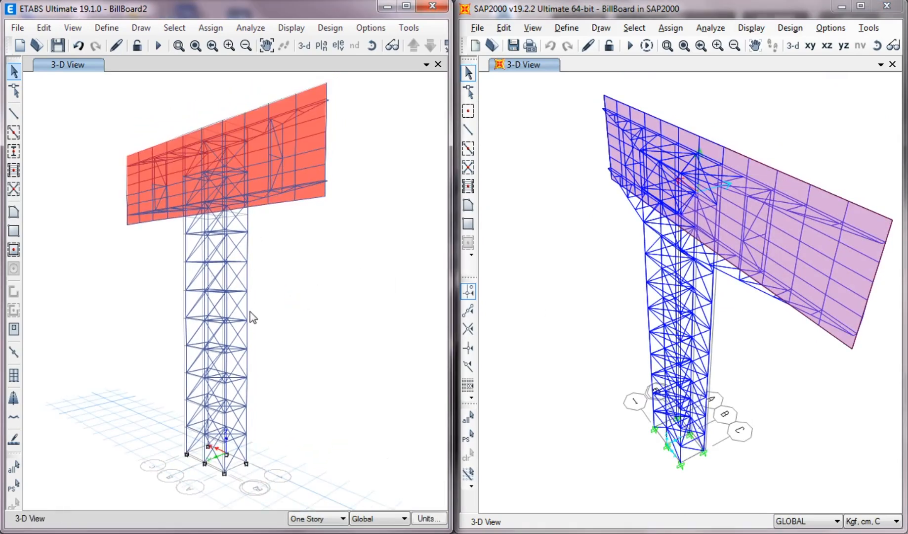
Compare the linear Replicate settings offered in ETABS and SAP2000, and close both without replicating anything.
click(44, 28)
click(78, 270)
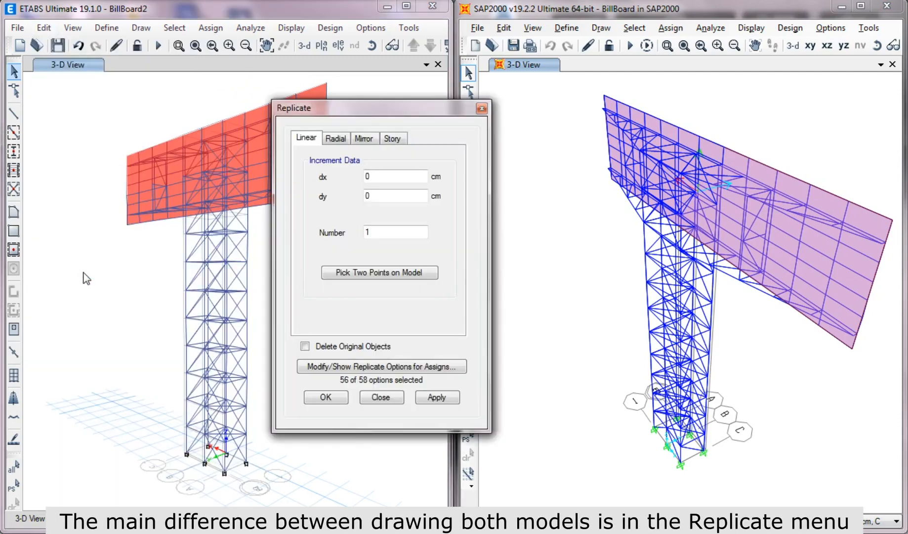
drag(366, 101, 227, 116)
click(527, 205)
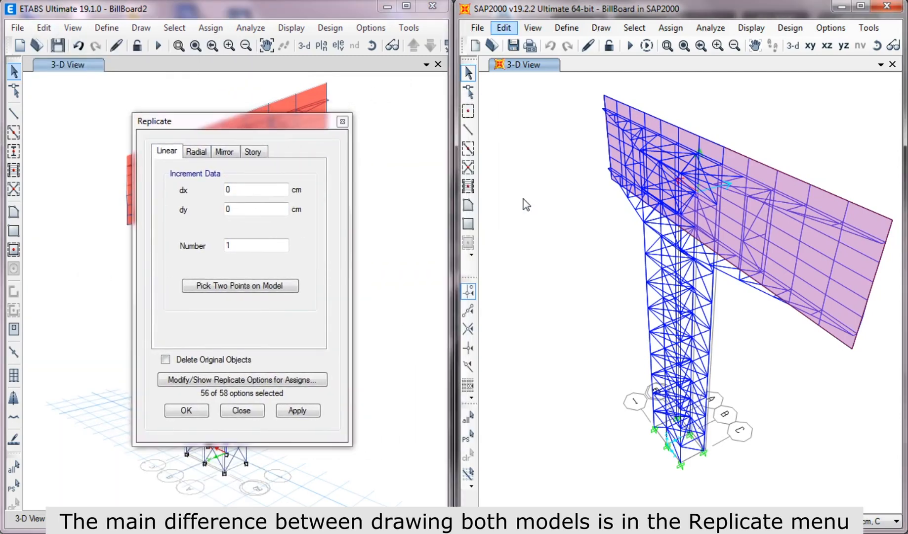
click(645, 269)
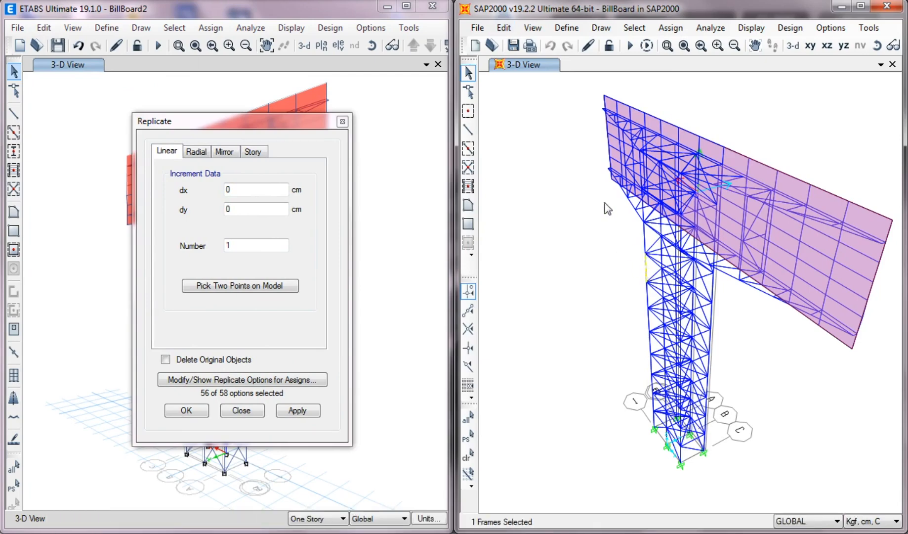
click(504, 27)
click(529, 204)
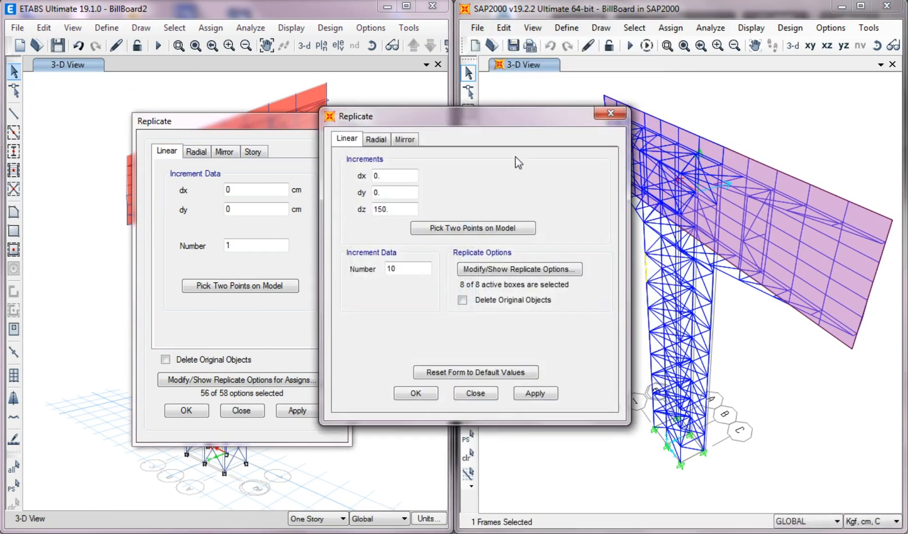
drag(502, 127, 705, 138)
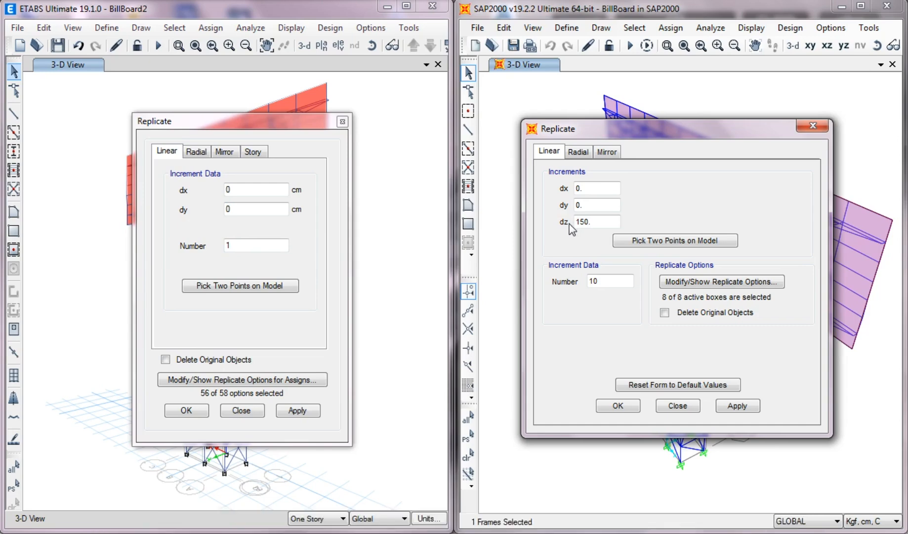
click(677, 406)
click(242, 410)
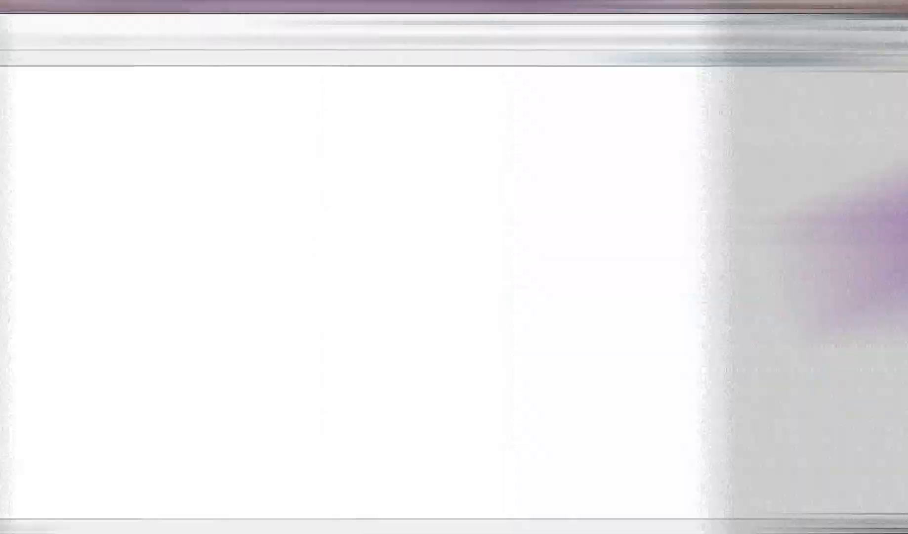
Create a new Grid Only model in SAP2000 with 3, 2 and 2 grid lines spaced 150, 160 and 1650 cm in X, Y and Z.
click(16, 40)
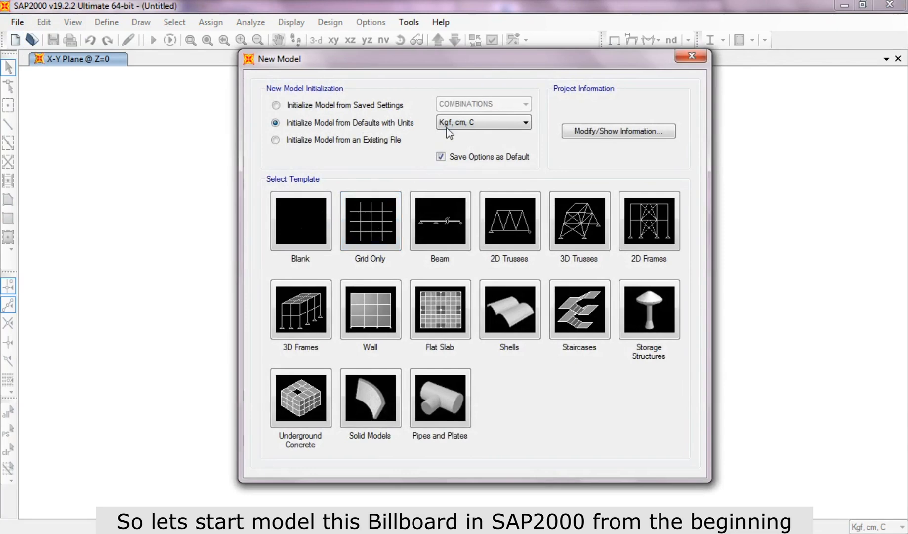
click(387, 220)
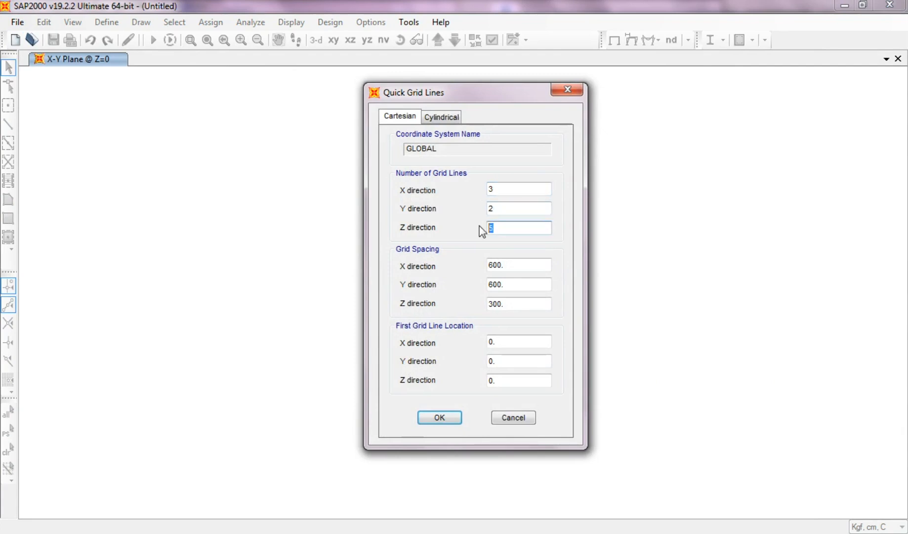
text(2)
drag(503, 264, 483, 264)
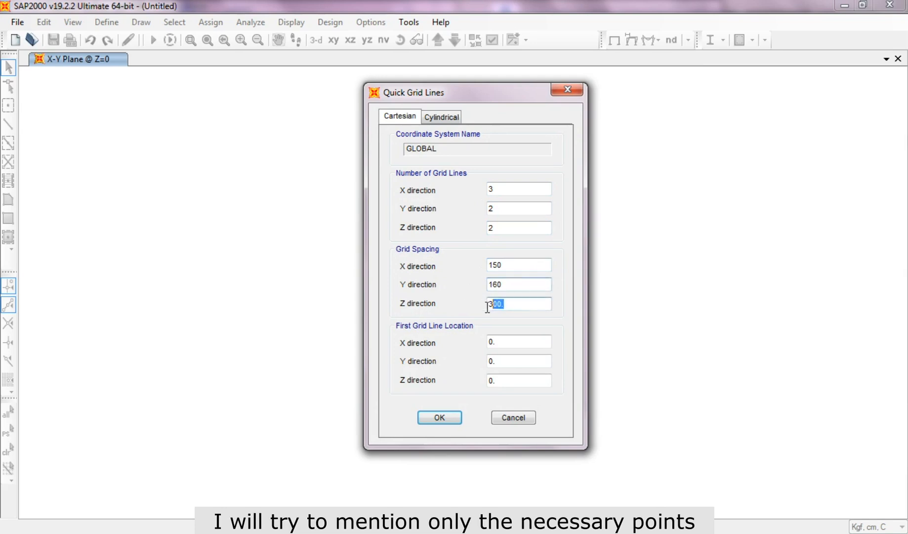
text(165)
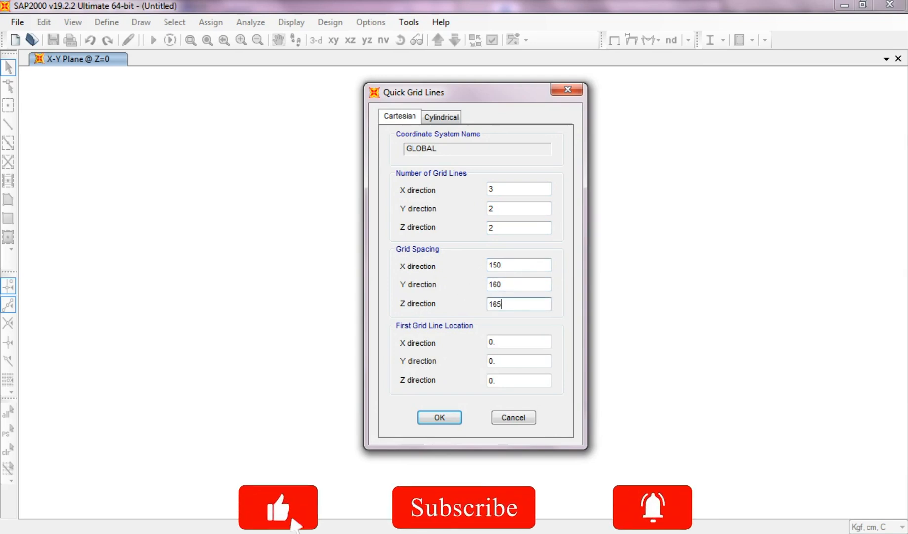
text(0)
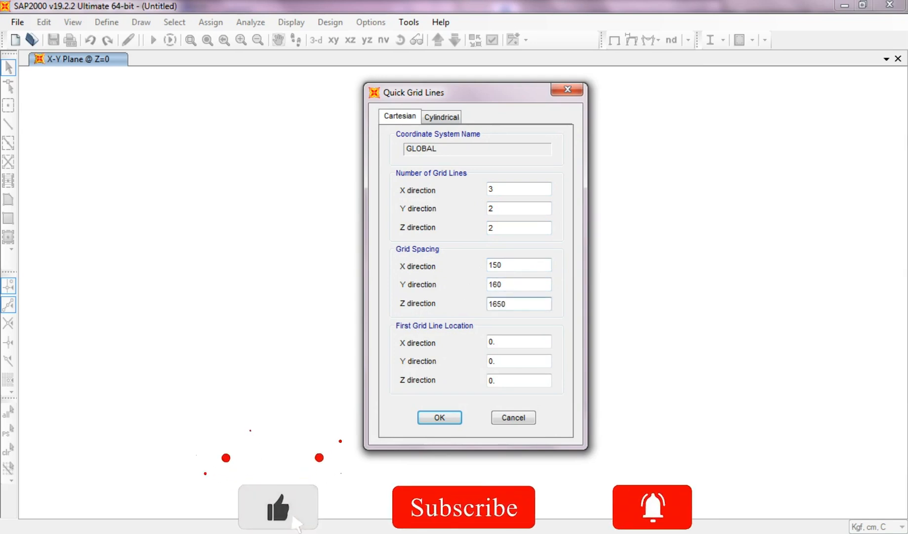
click(458, 418)
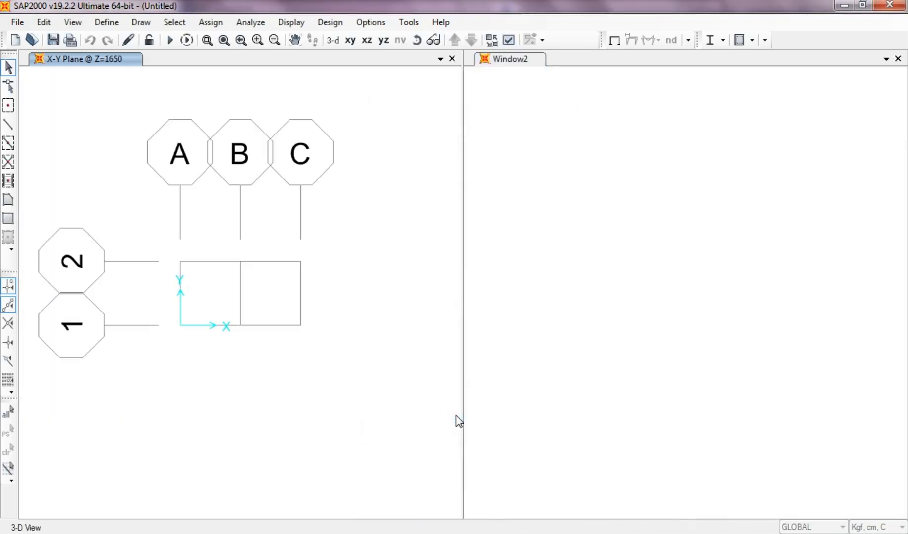
Edit the grid system data so X grid lines A, B and C have ordinates -150, 0 and 150 cm.
right_click(349, 221)
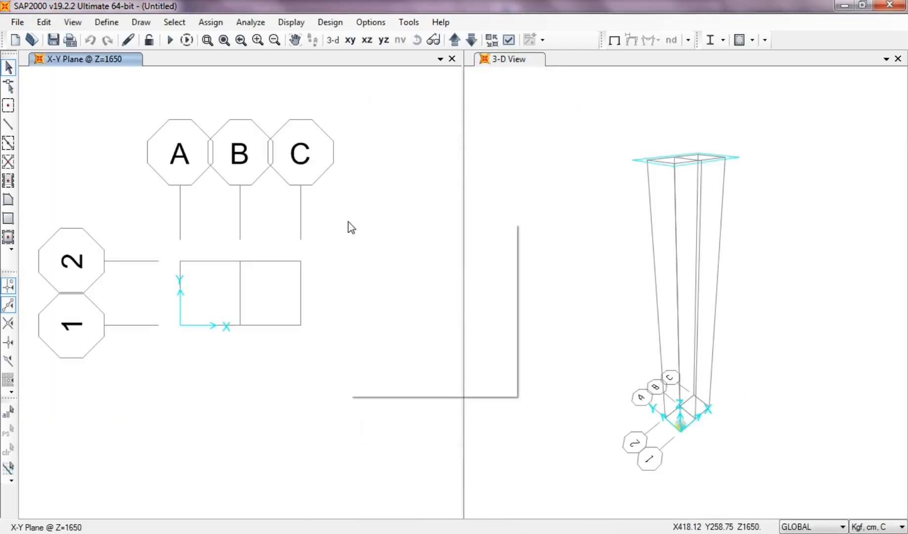
click(355, 229)
click(502, 266)
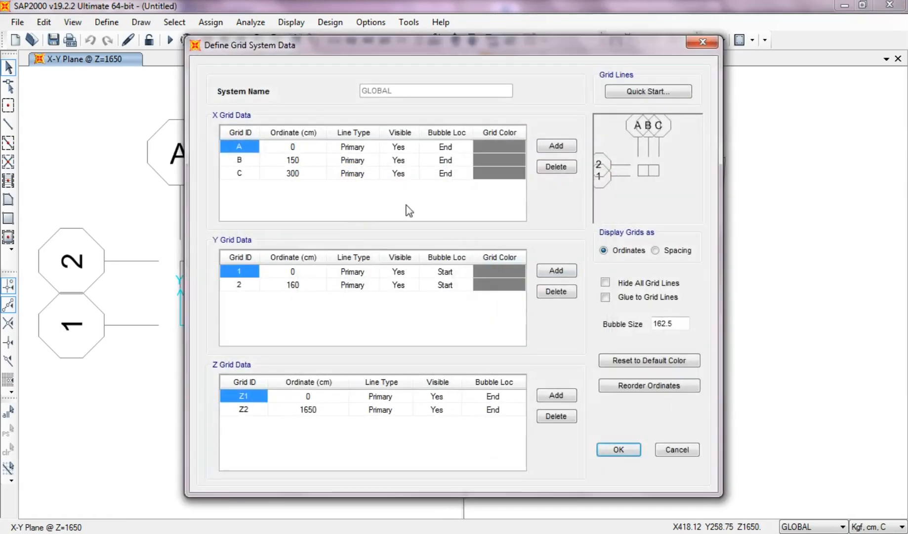
click(299, 147)
text(-)
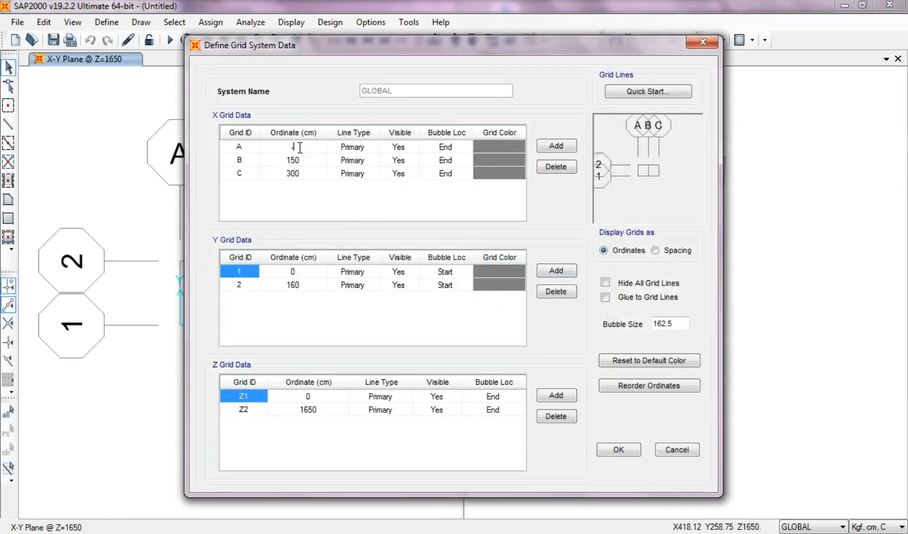
text(150)
click(305, 160)
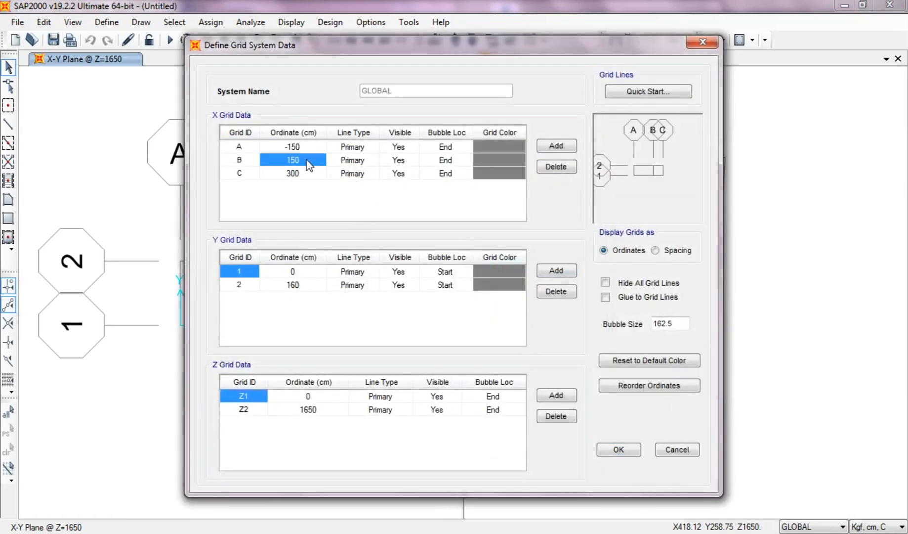
text(0)
key(Return)
text(150)
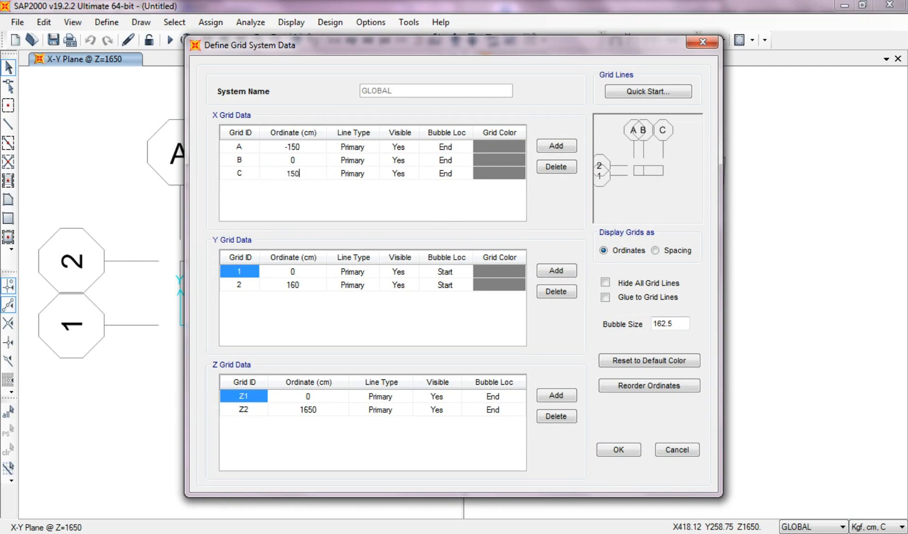
key(Return)
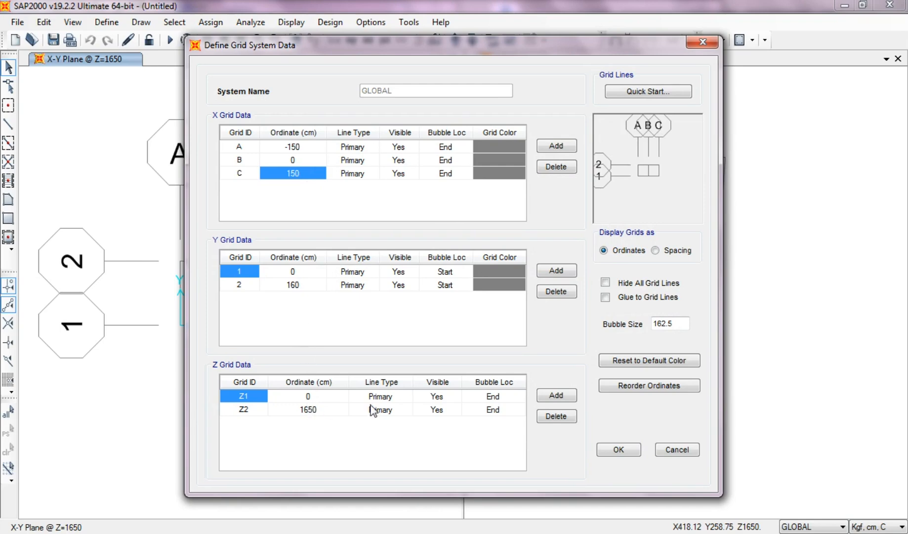
Add Z grid line Z3 at 1650 cm, set Z2 to 1350 cm, and apply the grid changes.
click(553, 396)
click(239, 423)
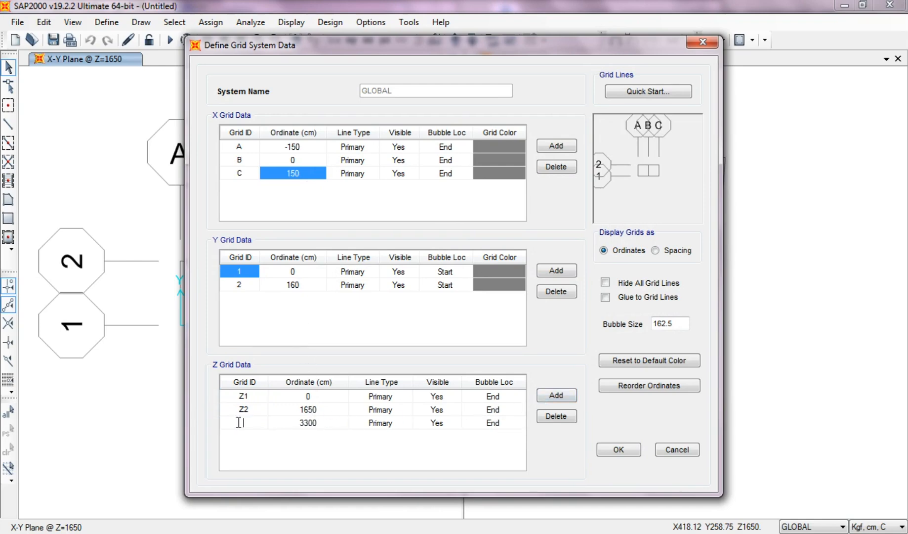
text(Z3)
key(Return)
click(311, 410)
text(1)
click(320, 423)
text(1650)
key(Return)
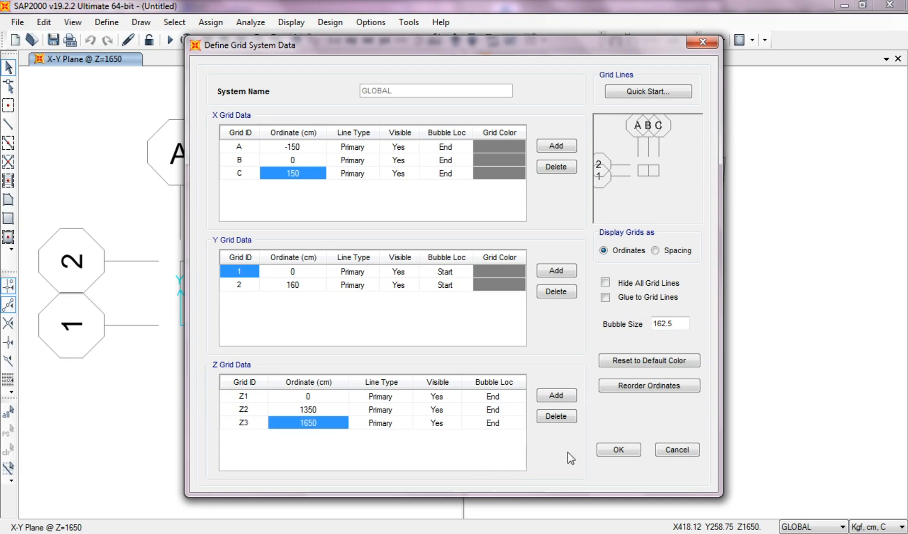
click(606, 453)
Draw special joints at the six intersections of grid lines A to C and 1 to 2 in the X-Y plane at Z=0.
click(508, 337)
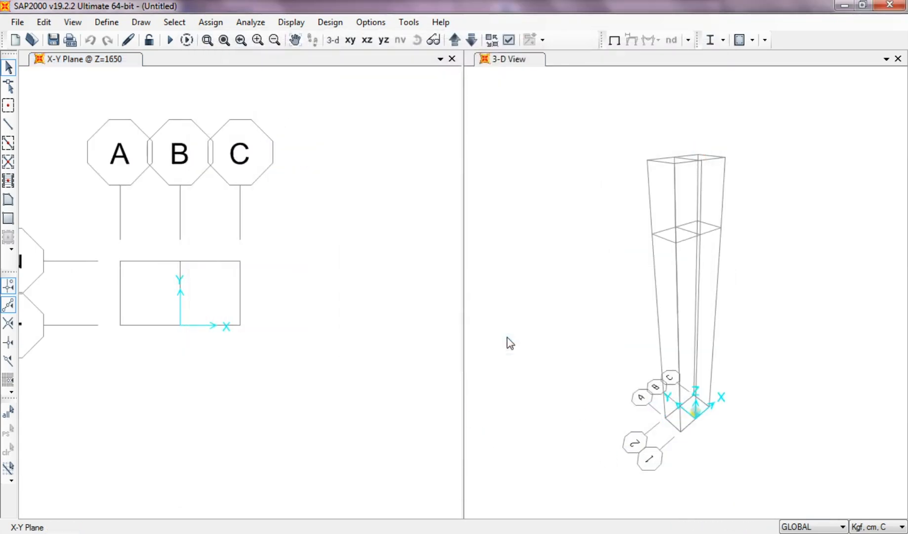
click(684, 441)
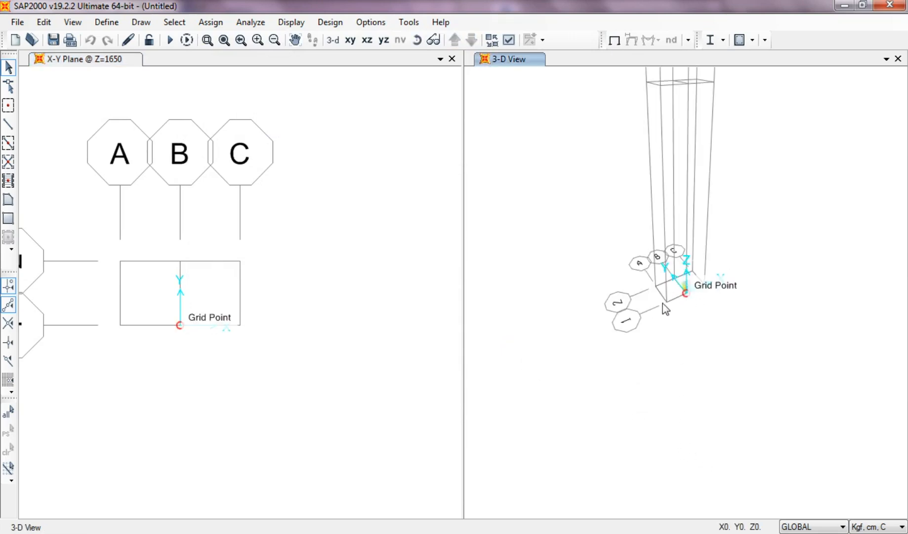
click(293, 324)
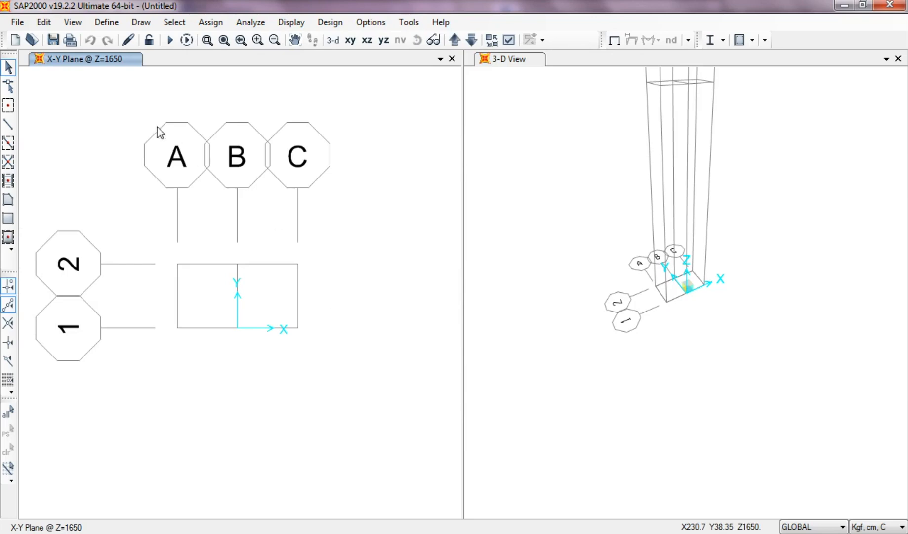
click(472, 43)
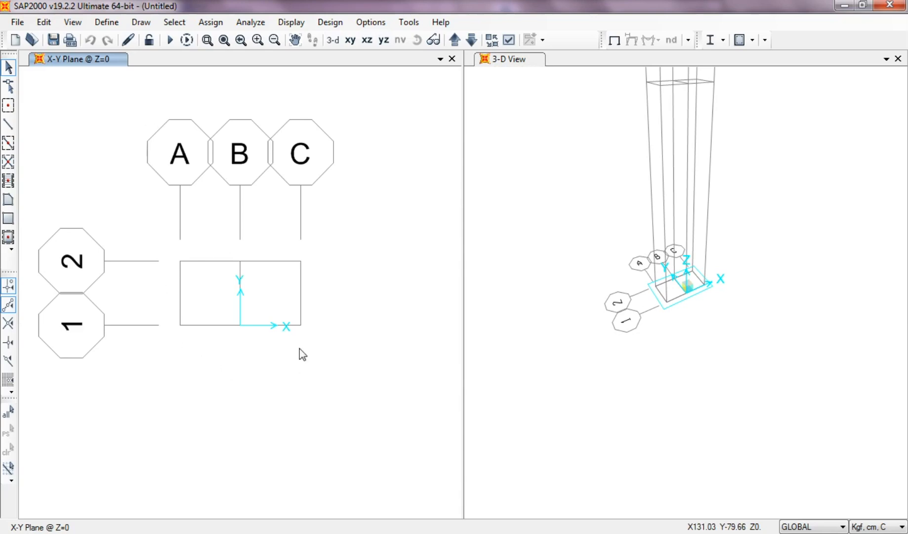
click(455, 41)
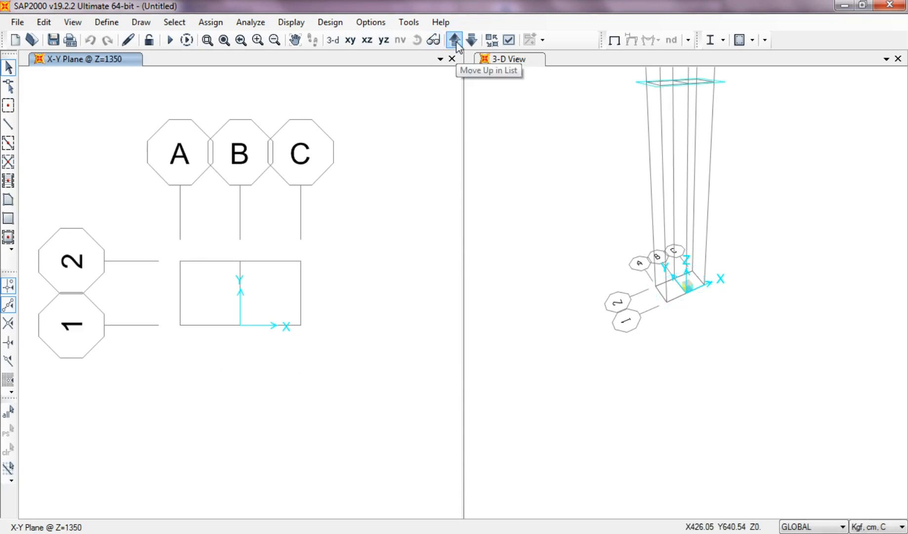
click(457, 43)
click(8, 105)
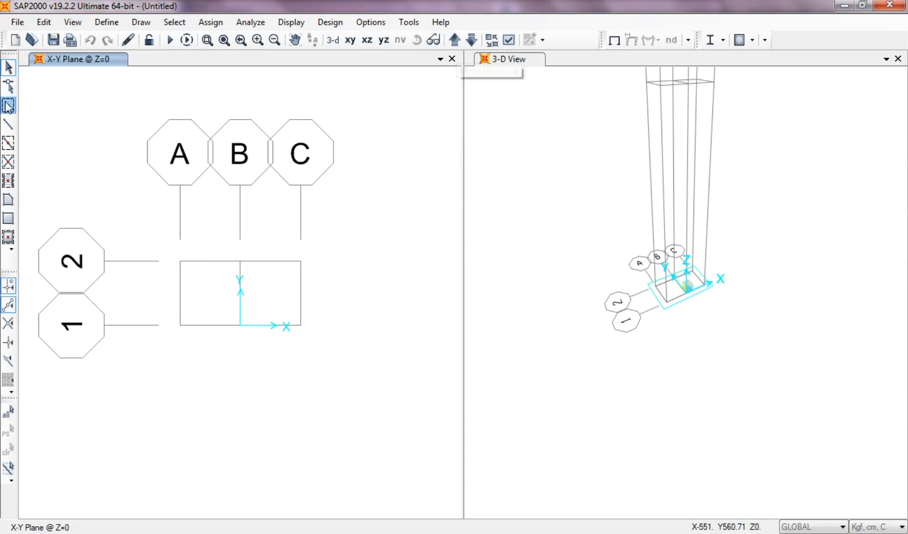
drag(148, 360, 323, 246)
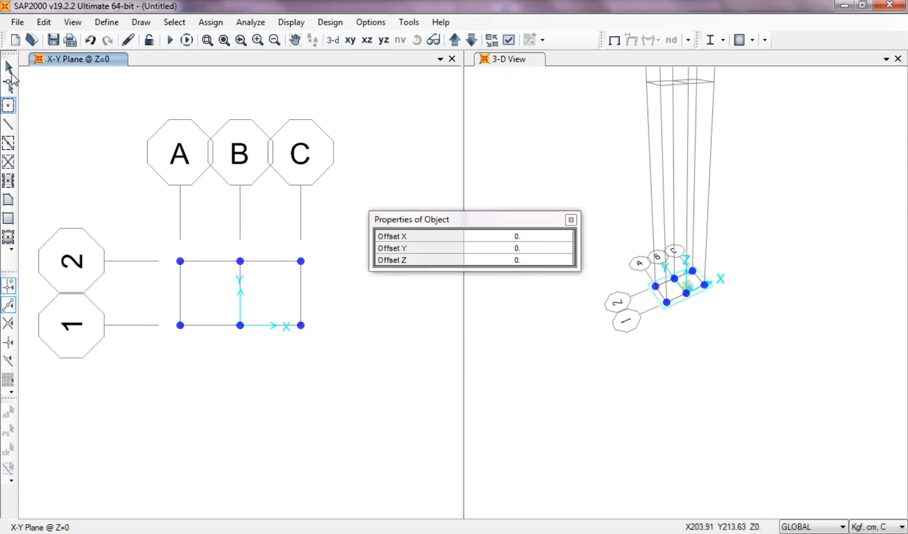
click(8, 68)
Replicate the six base joints linearly once with a dz increment of 150 cm.
drag(169, 355, 324, 253)
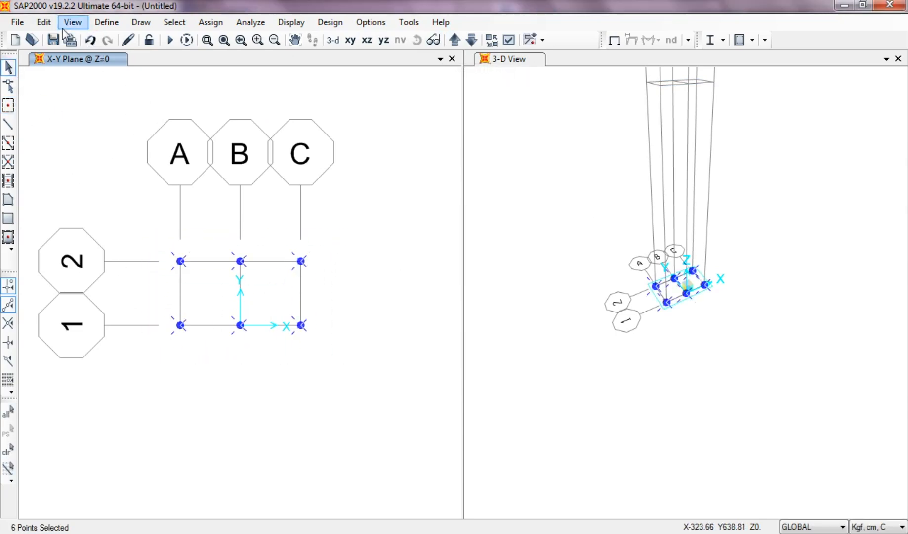
click(44, 22)
click(105, 198)
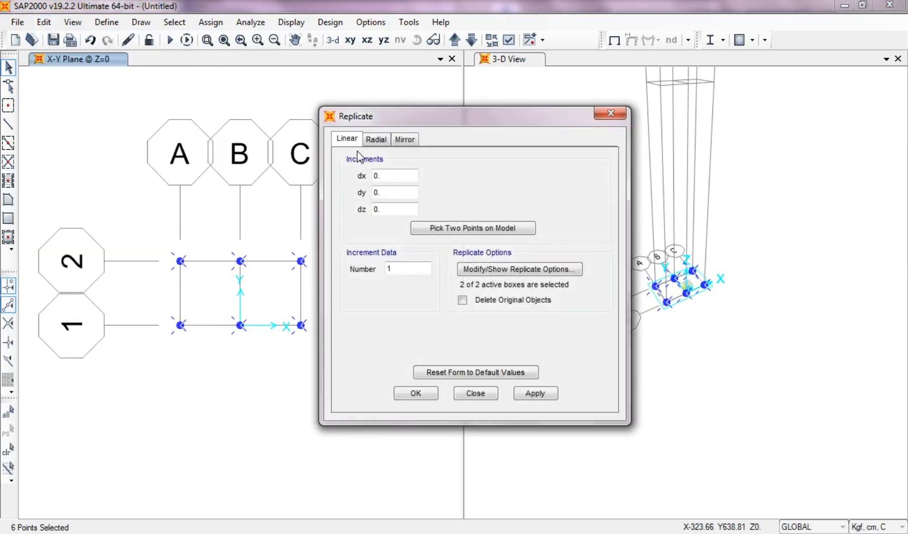
text(150)
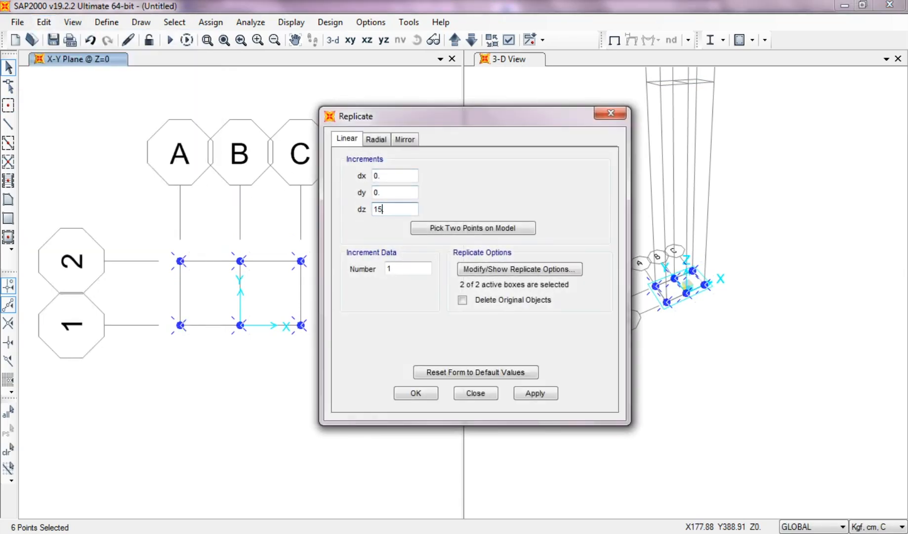
click(535, 394)
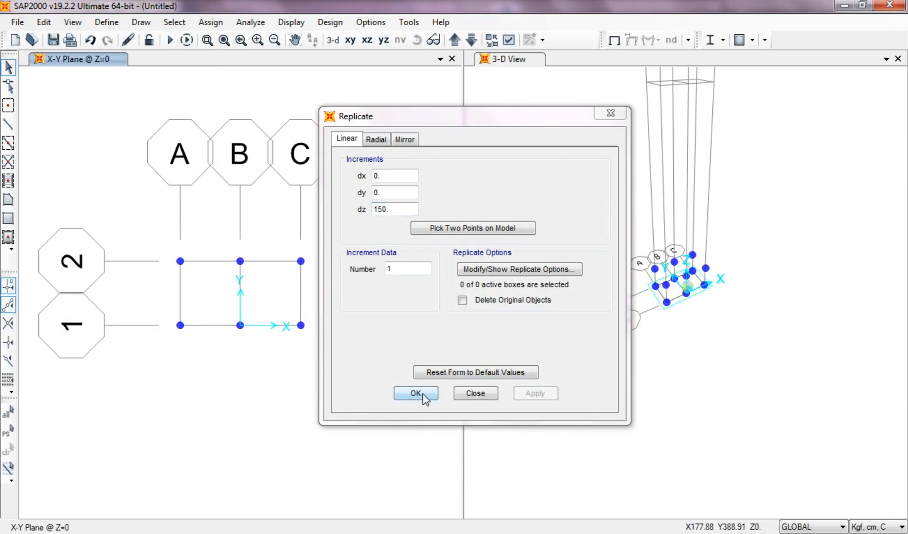
click(421, 396)
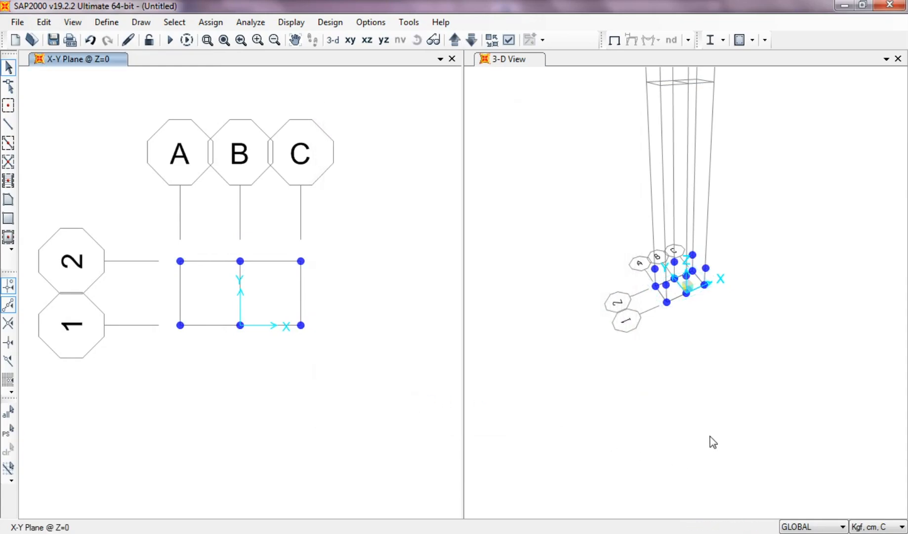
Draw horizontal FSEC1 frames between the Z=150 joints, forming the A-C/1-2 perimeter plus the middle member along grid line B.
click(710, 464)
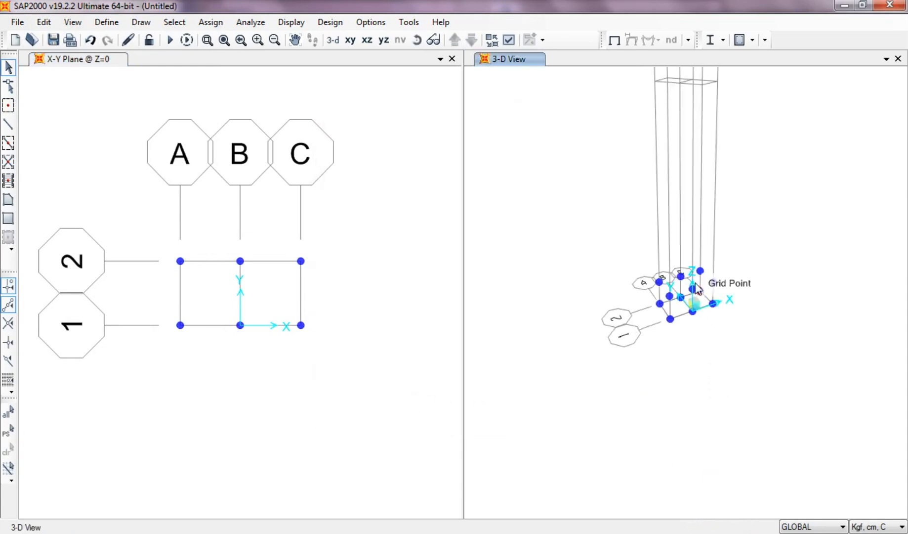
scroll(695, 283, up, 1)
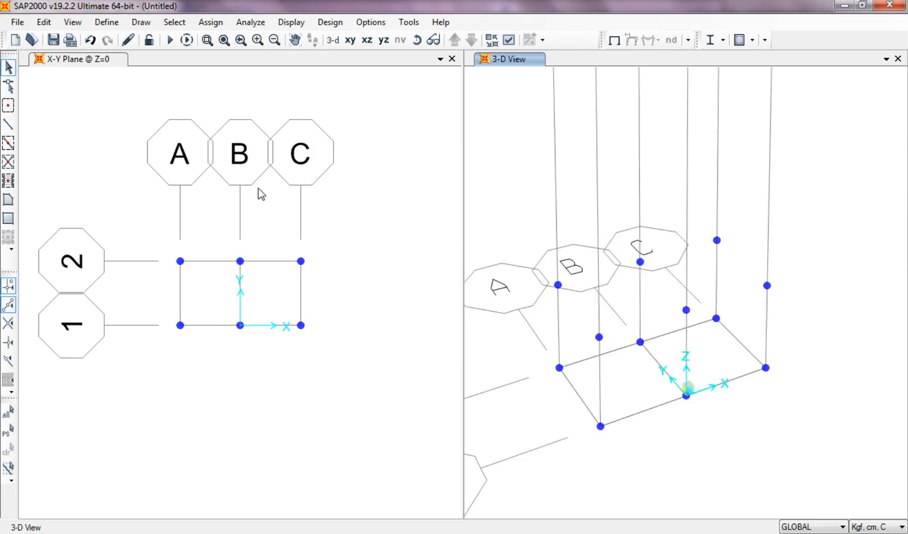
click(9, 125)
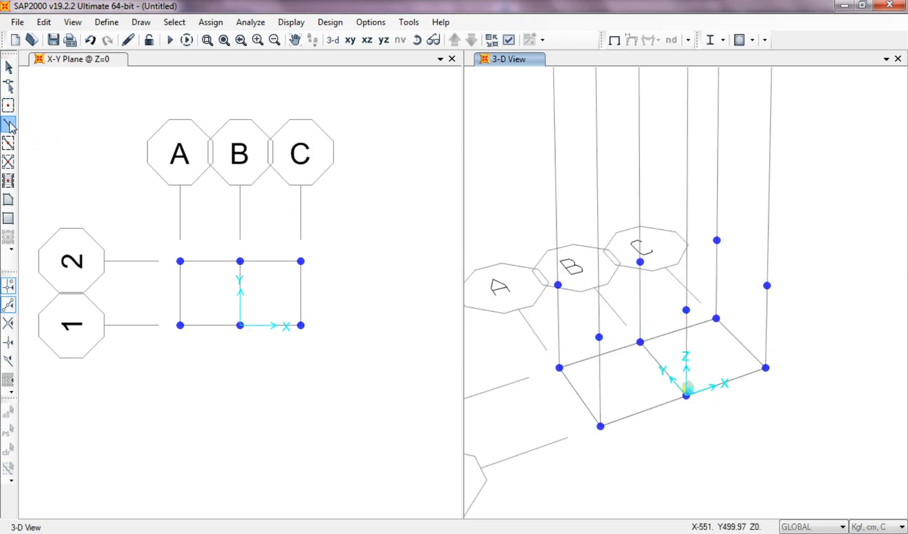
click(600, 336)
click(558, 285)
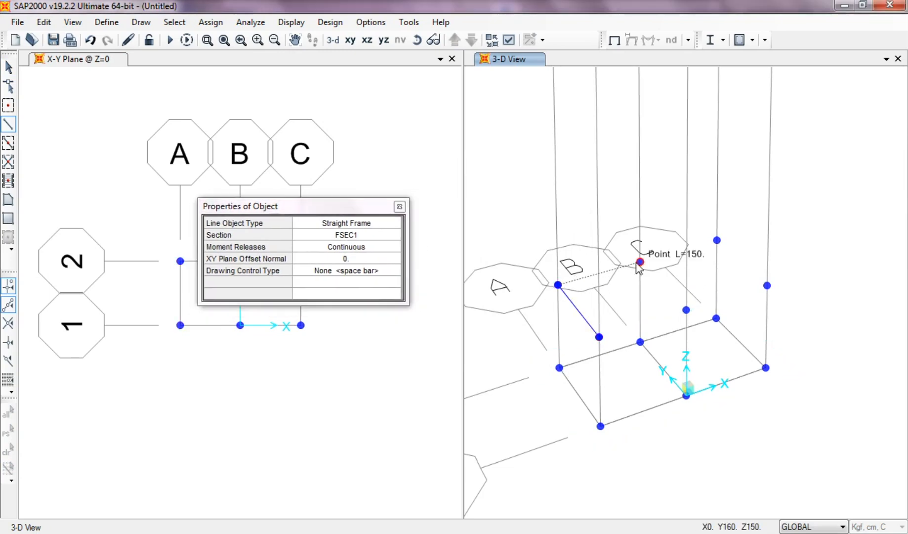
double_click(717, 240)
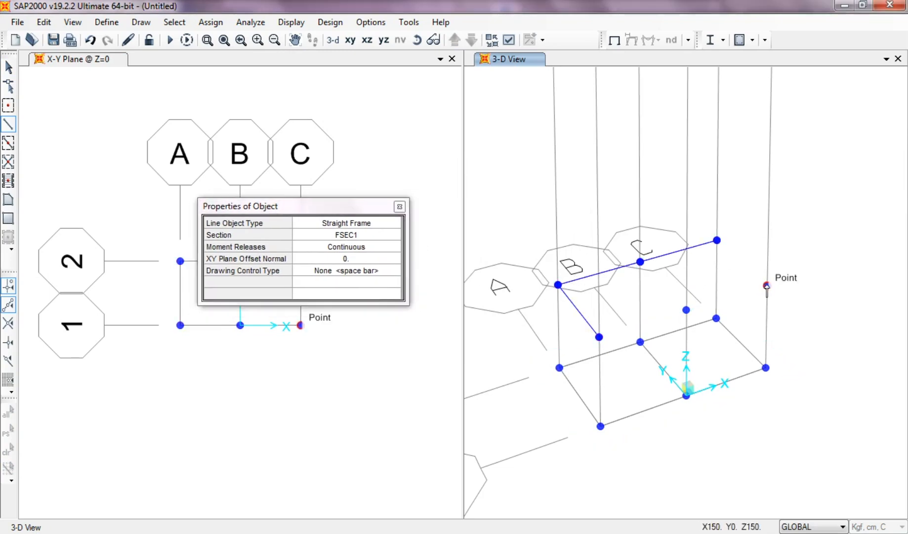
click(600, 337)
click(686, 310)
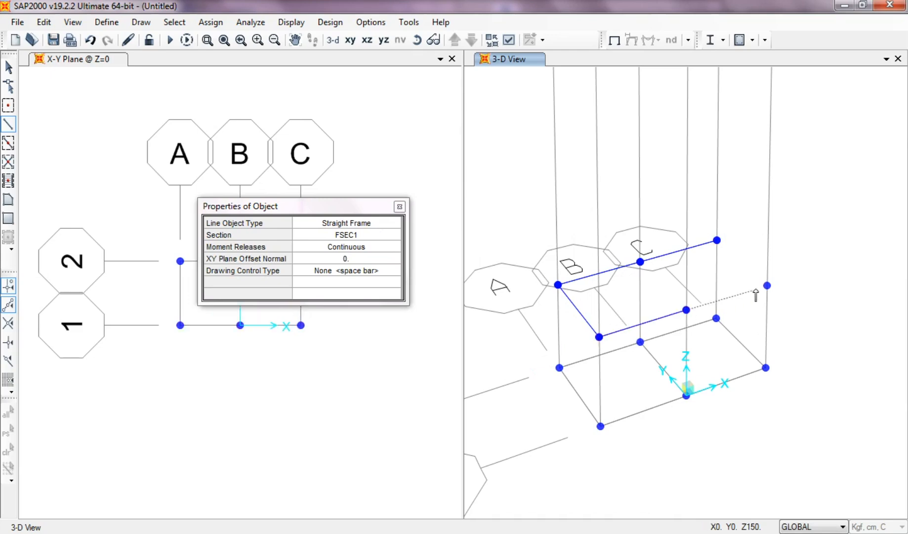
click(767, 285)
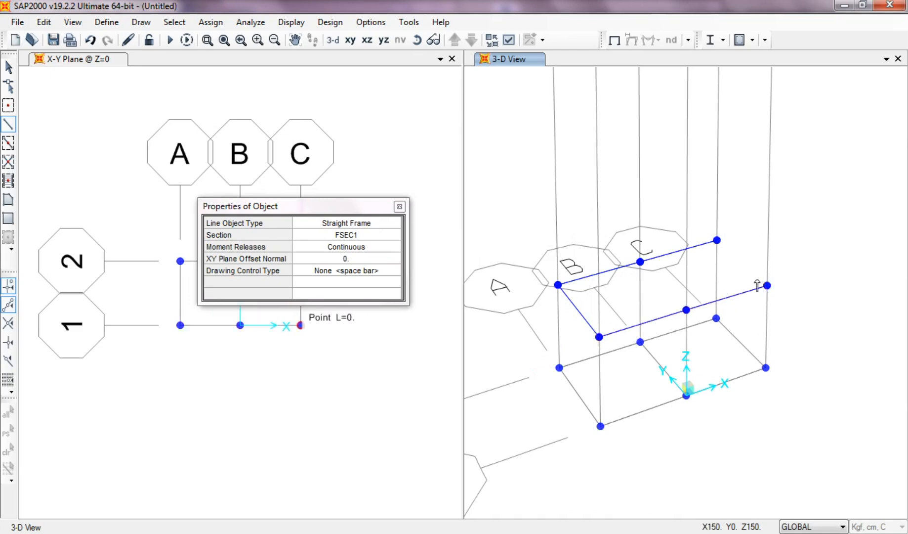
click(686, 310)
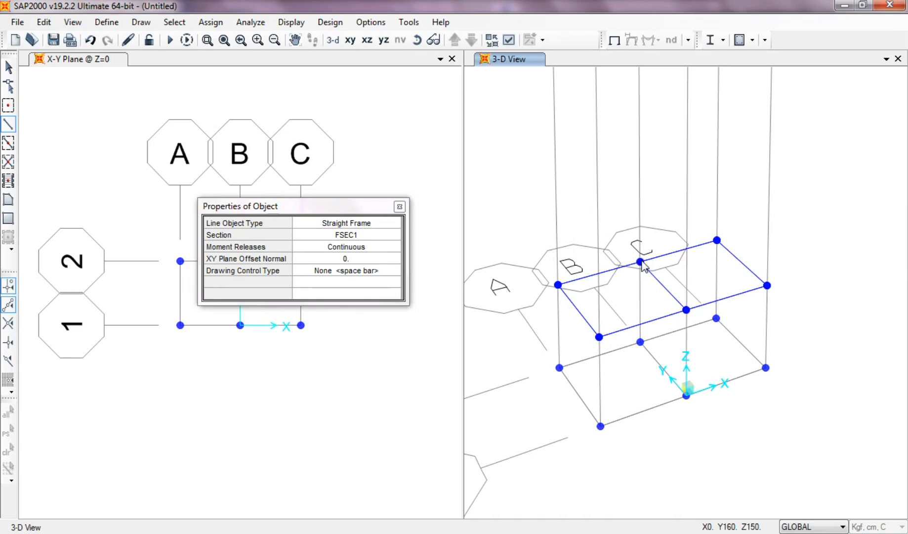
Draw vertical bracing from the base: A and C corners to B at Z=150 on both long faces, and line 2 to line 1 on each transverse frame.
click(559, 367)
click(641, 261)
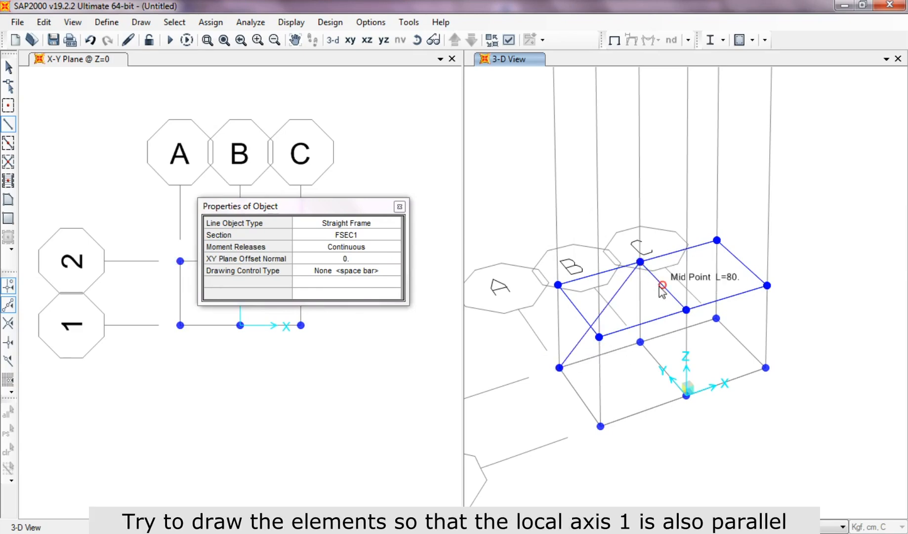
click(716, 318)
click(640, 262)
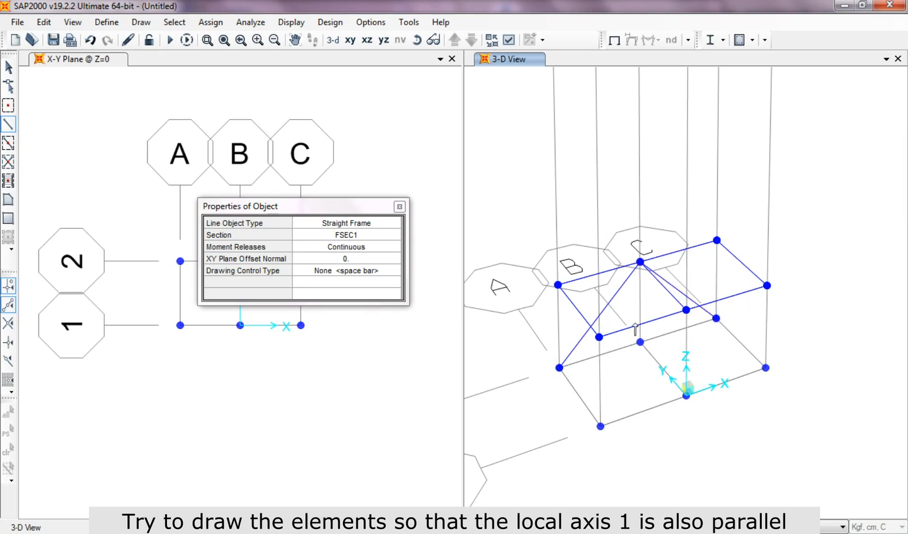
click(601, 426)
click(687, 310)
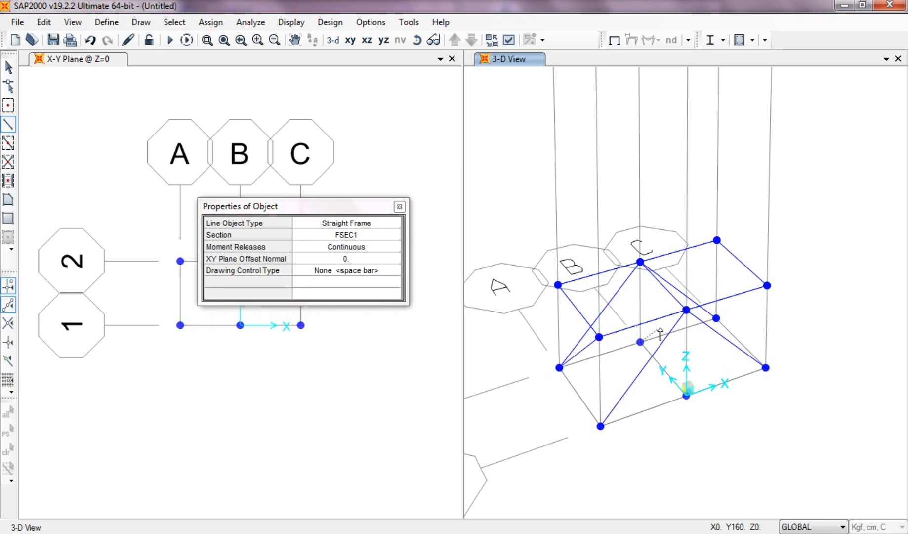
click(687, 309)
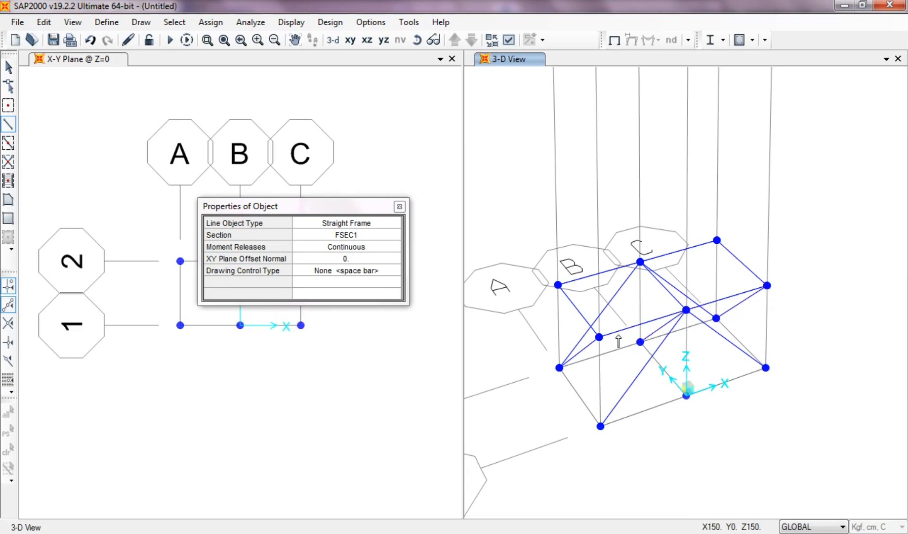
Draw two horizontal diagonal frames at Z=150 from joints A1 and C1 to joint B2.
click(599, 337)
click(640, 262)
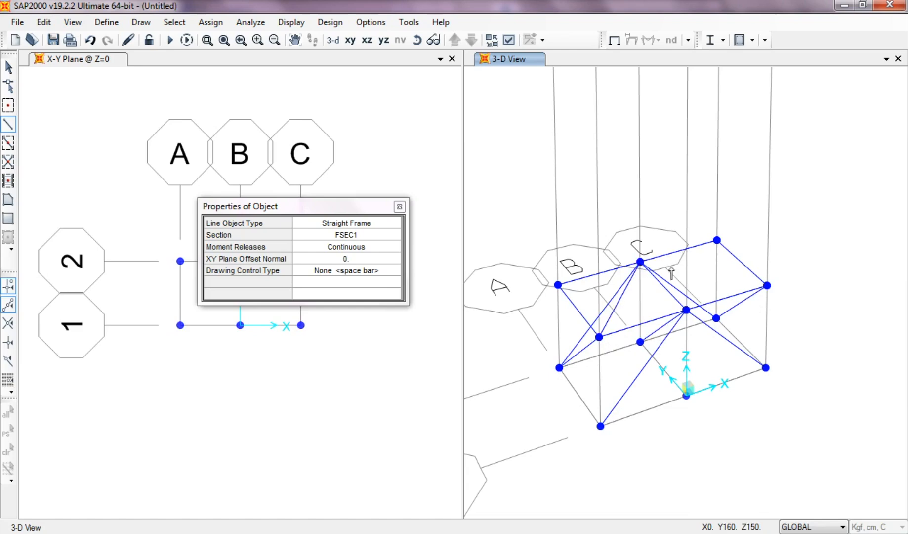
click(767, 285)
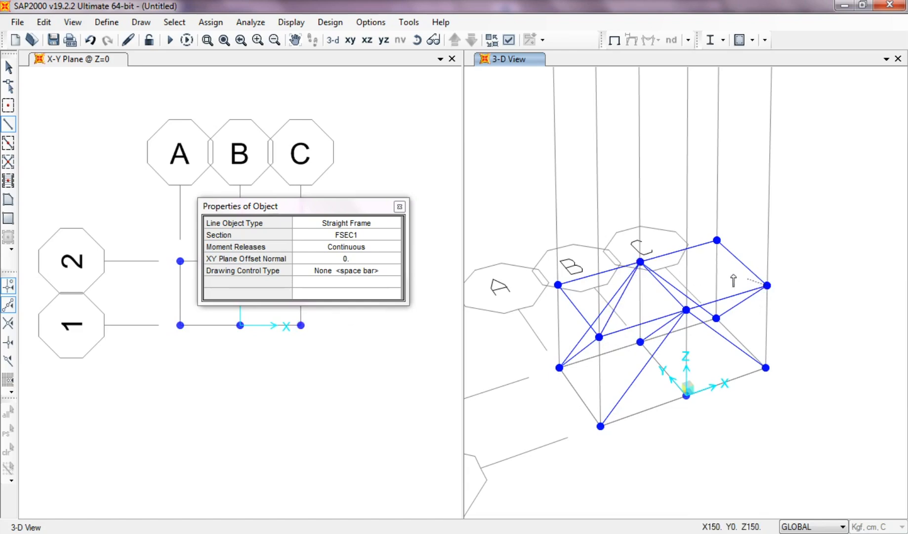
click(641, 262)
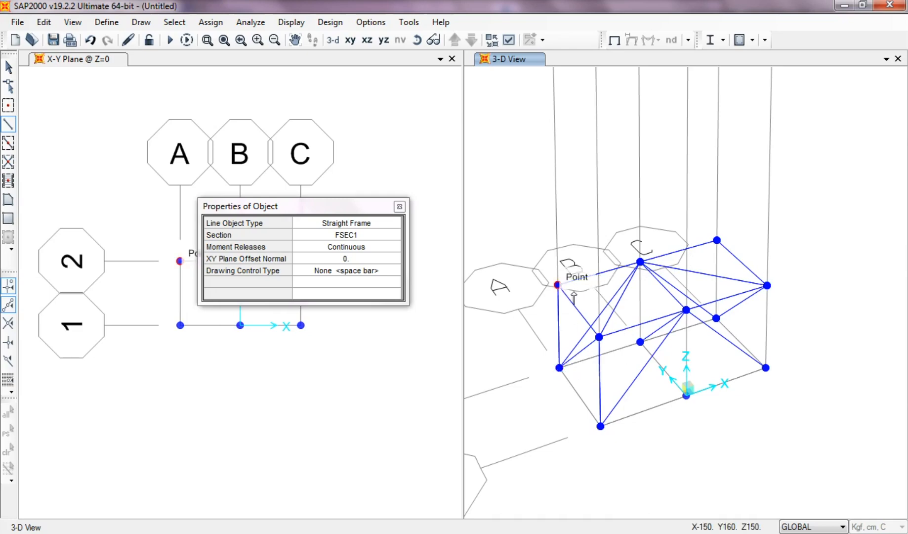
Draw vertical column frames from the base joints up to the Z=150 joints at the grid intersections.
click(766, 367)
click(767, 285)
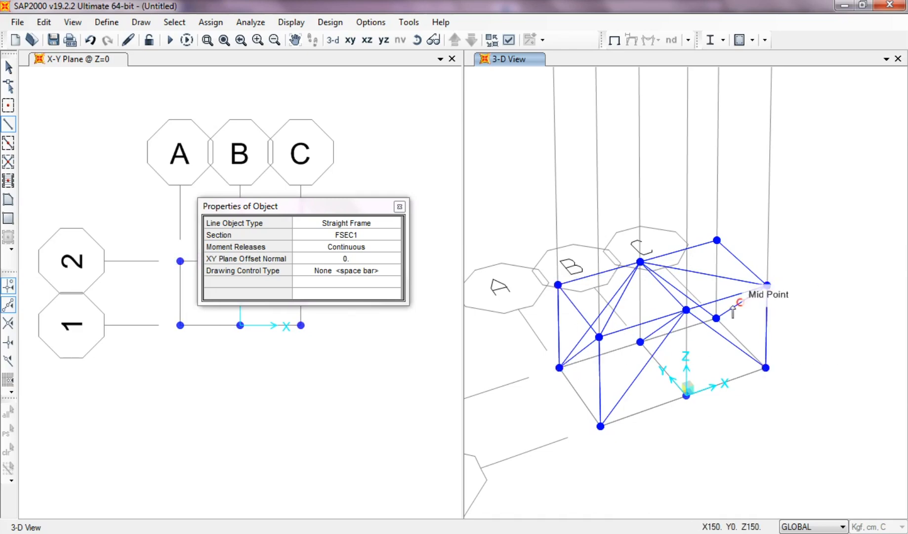
click(716, 318)
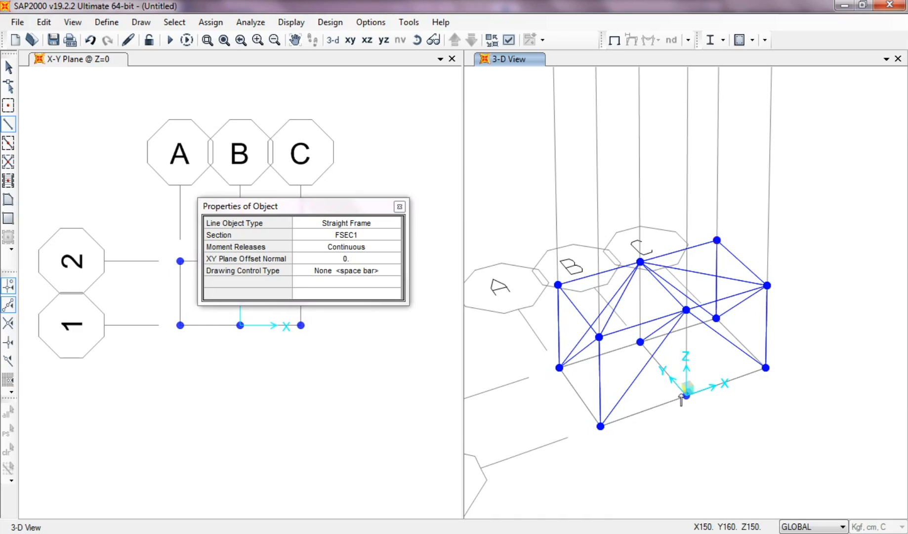
click(685, 396)
click(686, 309)
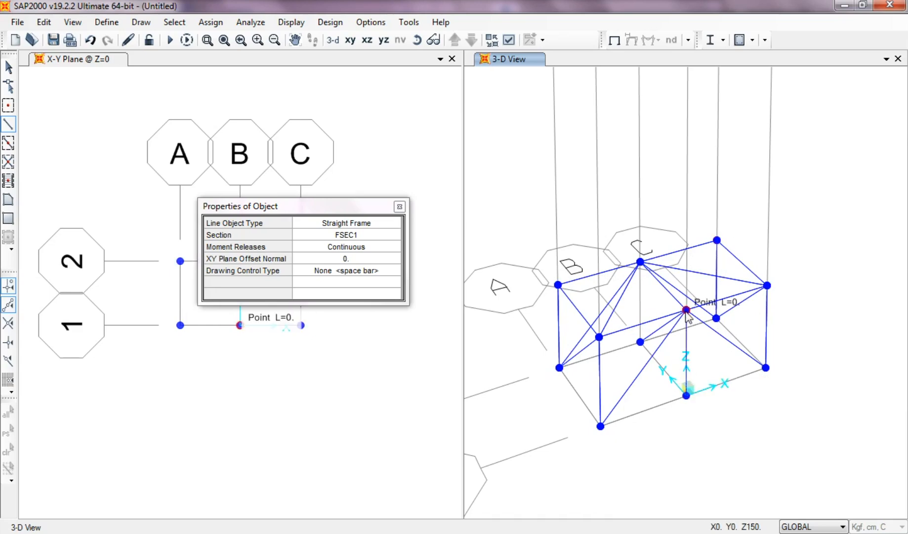
click(641, 341)
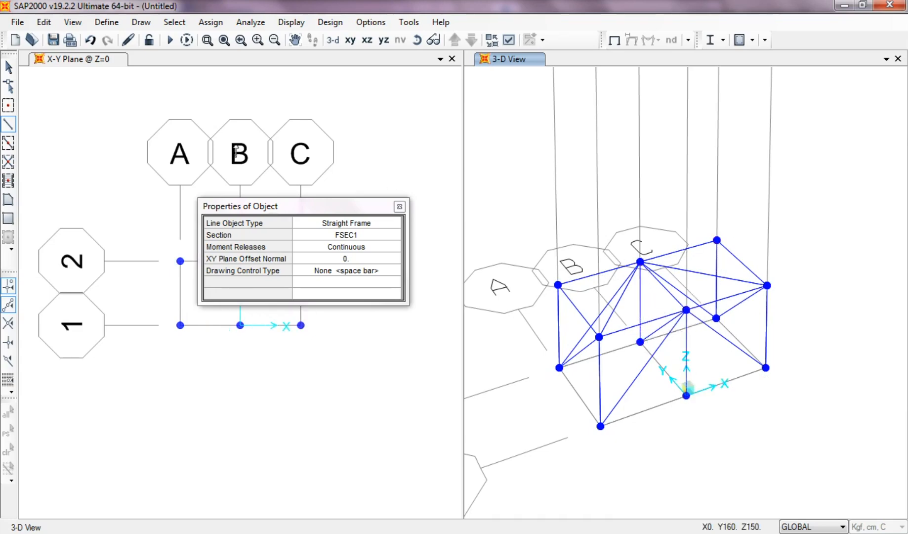
Select the first tower bay and replicate it linearly 10 times with a dz increment of 150 cm.
click(8, 67)
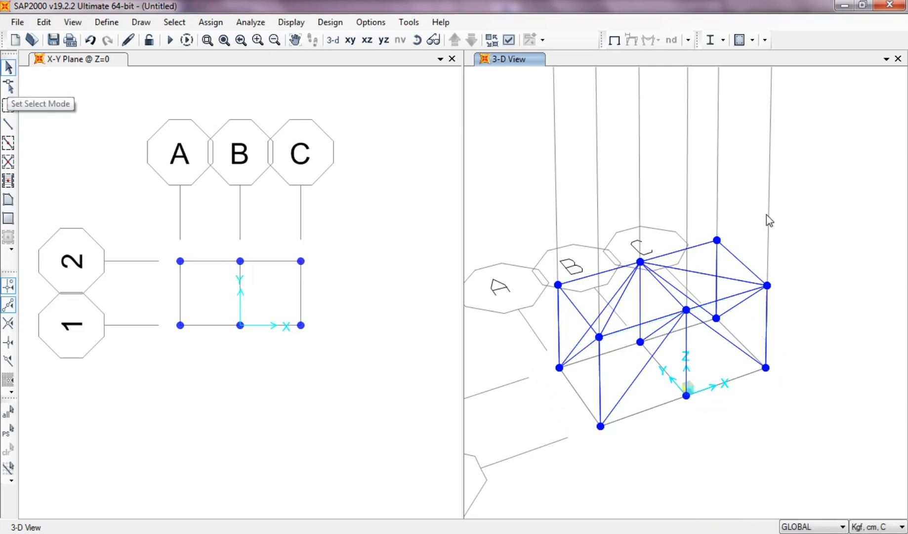
drag(766, 214, 539, 428)
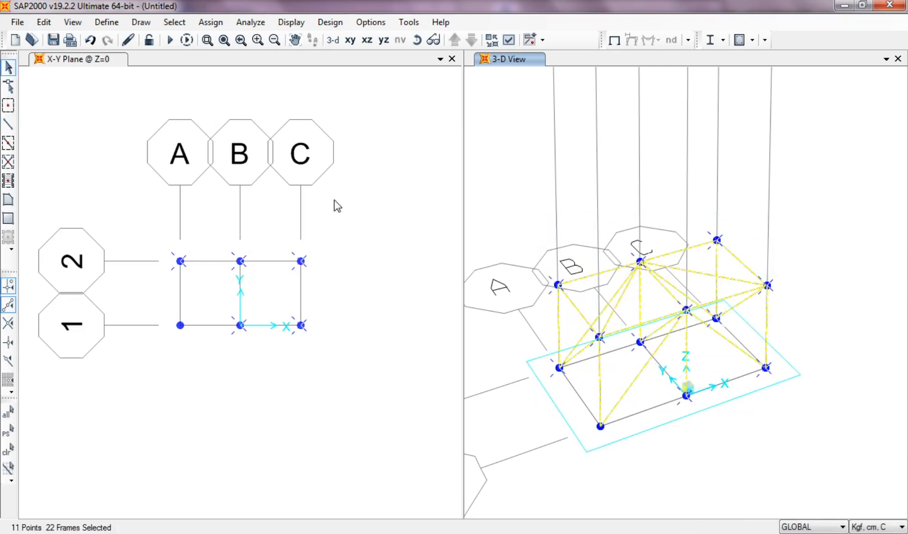
click(52, 23)
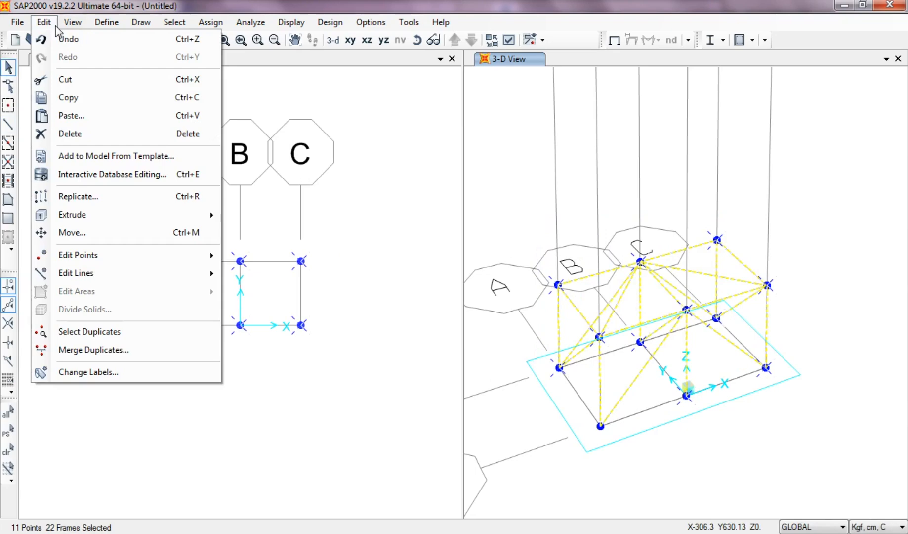
click(73, 197)
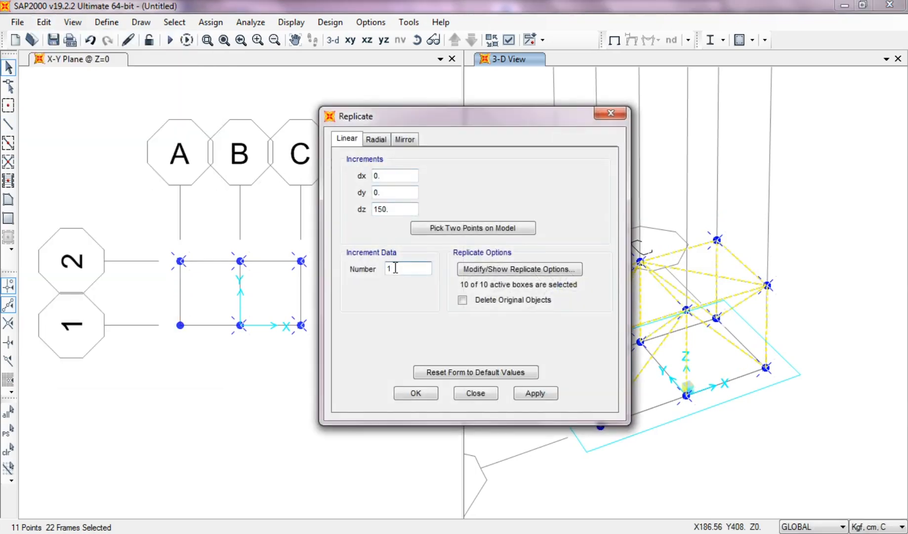
click(544, 394)
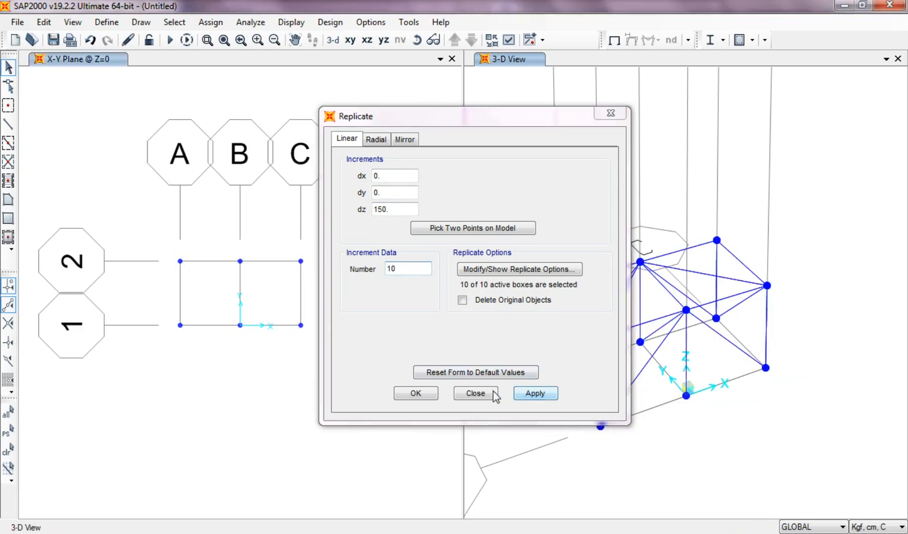
click(426, 395)
middle_drag(669, 335, 677, 403)
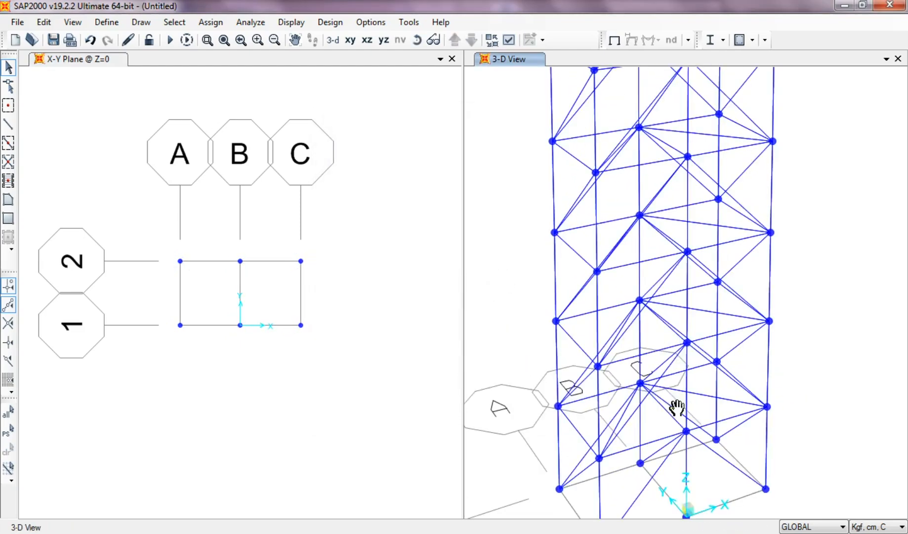
scroll(677, 402, down, 5)
shift+middle_drag(683, 346, 705, 424)
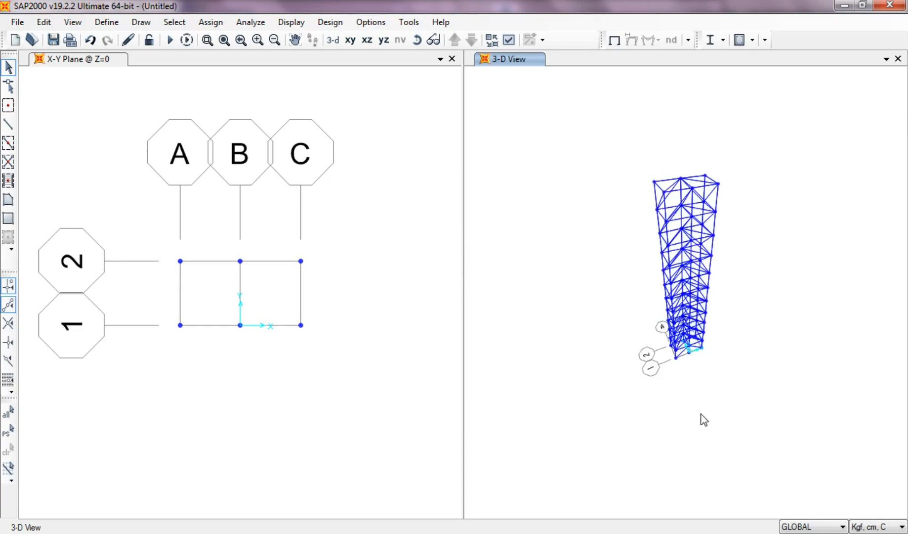
Draw a joint on the Z=1650 plan, offset 700 cm in X from grid intersection C2.
click(263, 141)
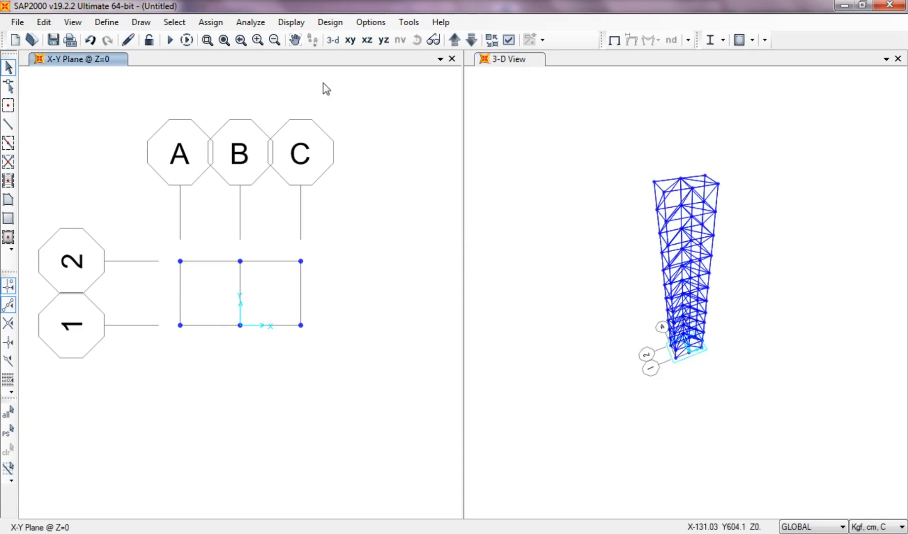
click(454, 40)
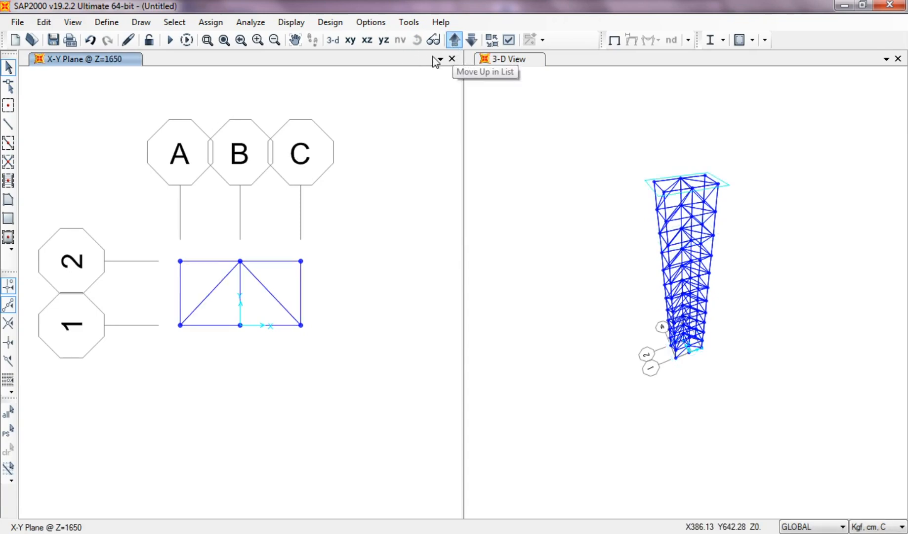
click(8, 105)
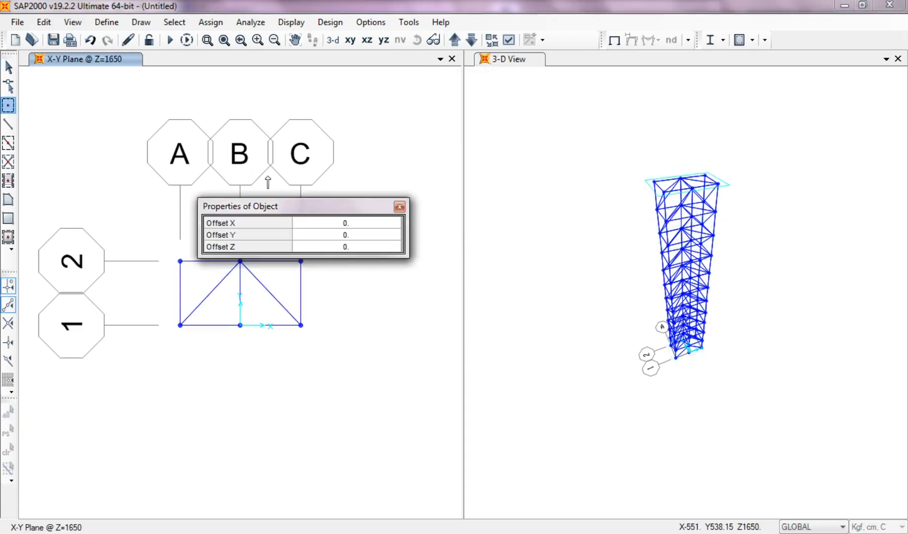
double_click(347, 223)
text(700)
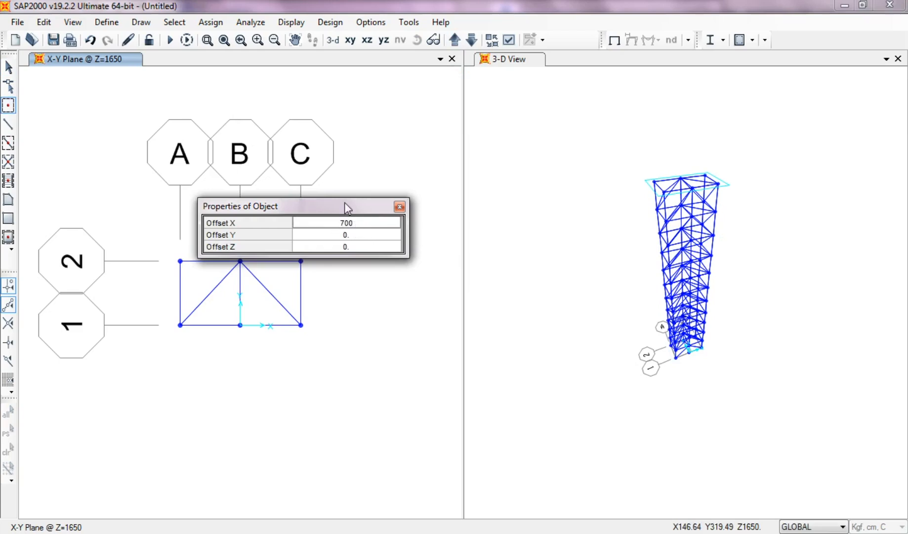
drag(344, 203, 327, 97)
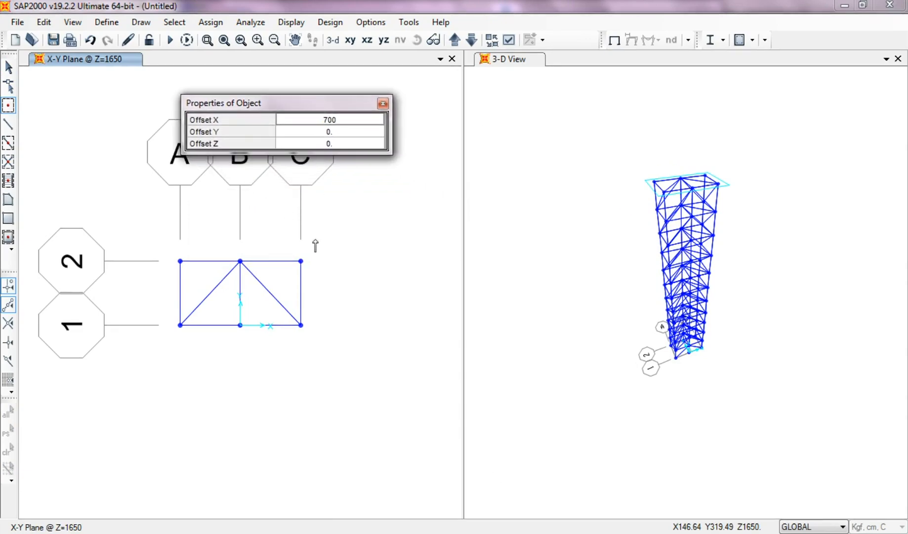
click(301, 260)
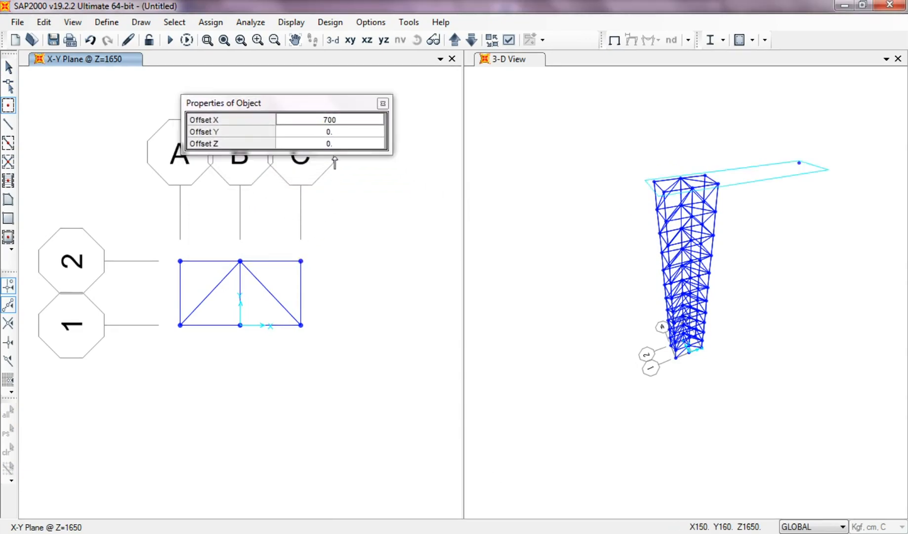
Draw a matching joint at Z=1650, offset -700 cm in X from grid intersection A2.
click(335, 128)
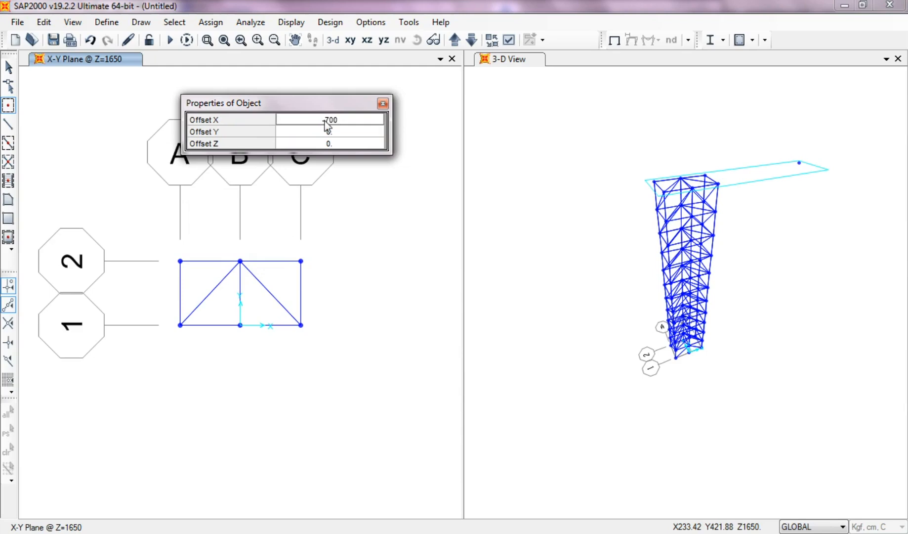
click(181, 261)
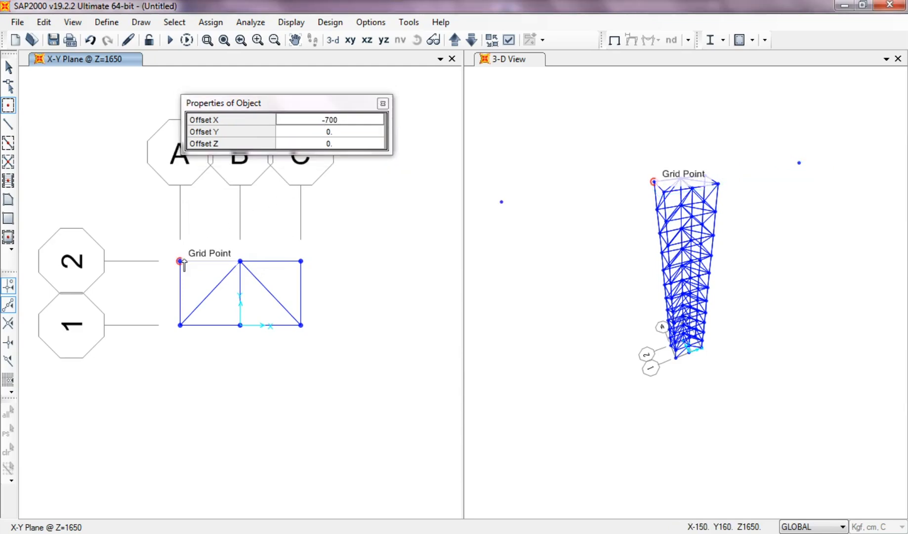
click(9, 68)
Draw straight frames along line 2 at Z=1650, connecting A2 and C2 to the outer offset joints on each side.
middle_drag(226, 276, 235, 273)
scroll(235, 291, down, 1)
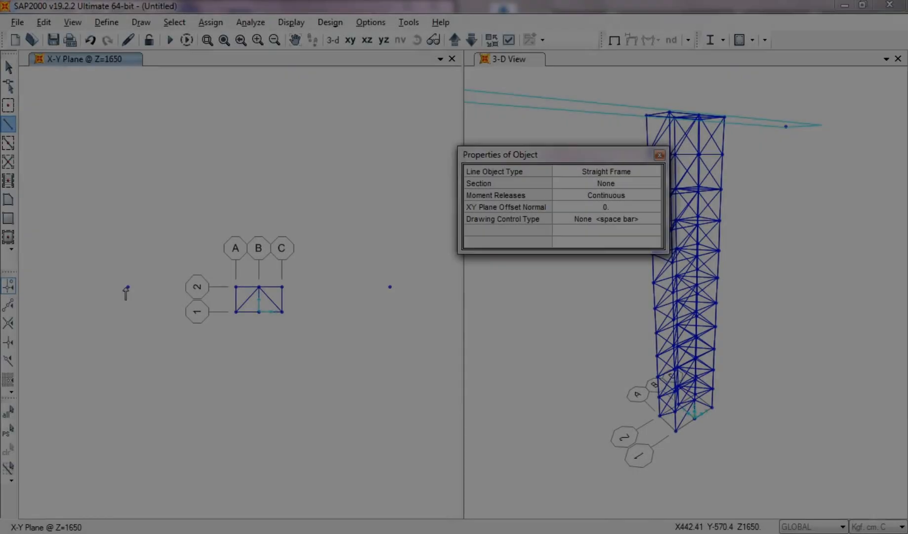
click(128, 287)
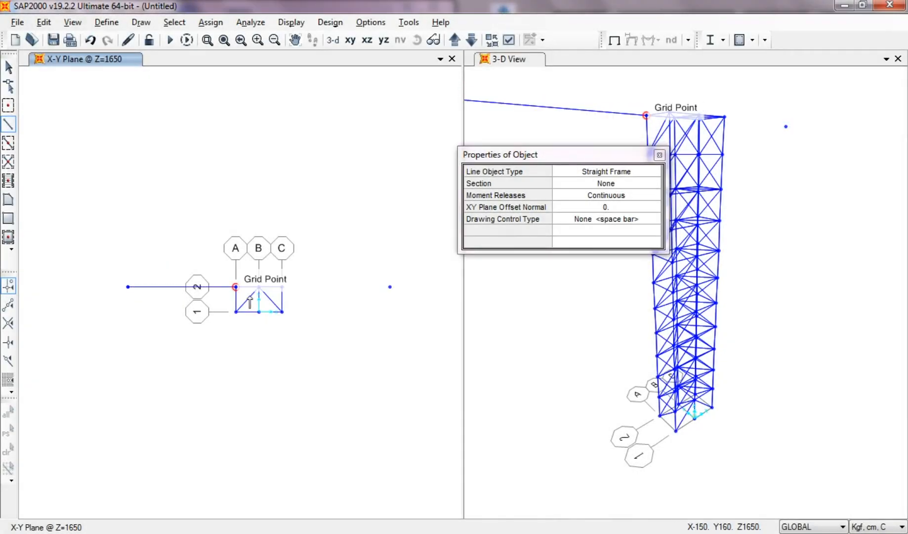
click(389, 287)
middle_drag(315, 290, 313, 255)
click(224, 40)
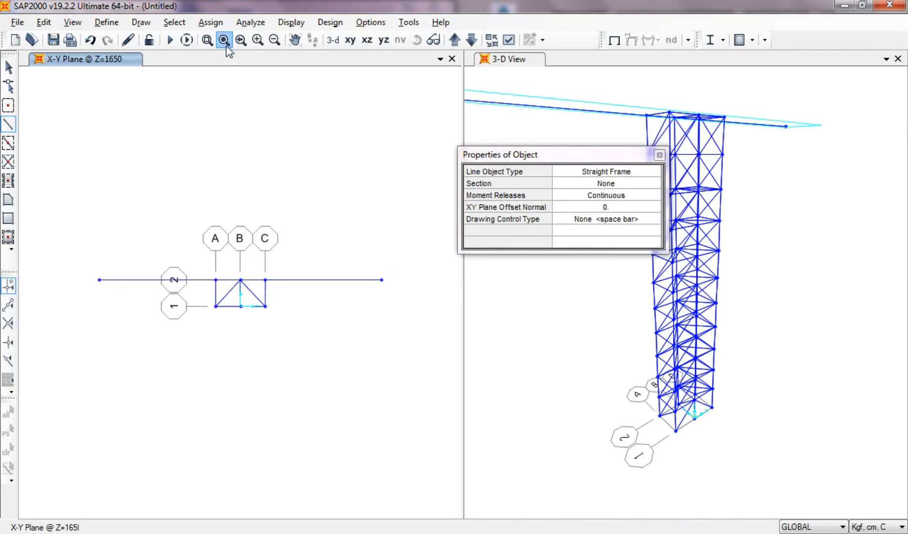
key(alt)
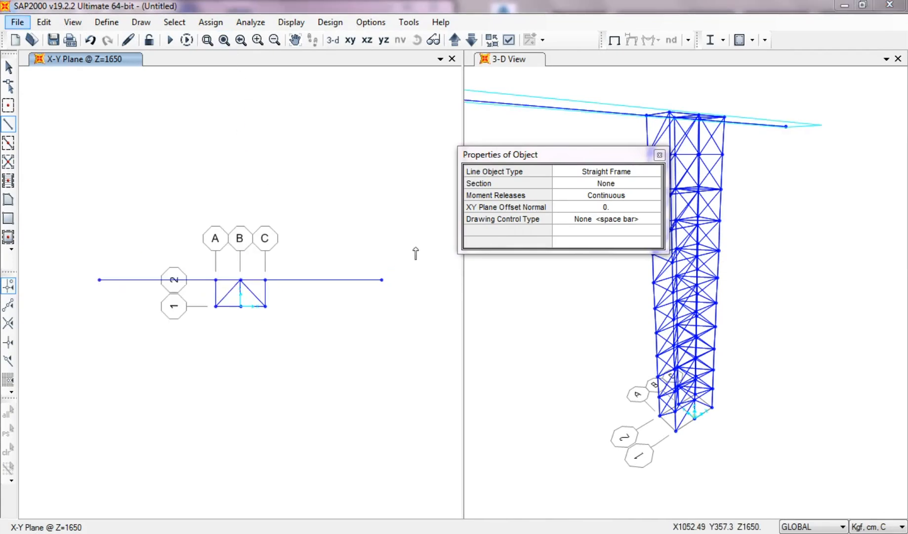
click(659, 155)
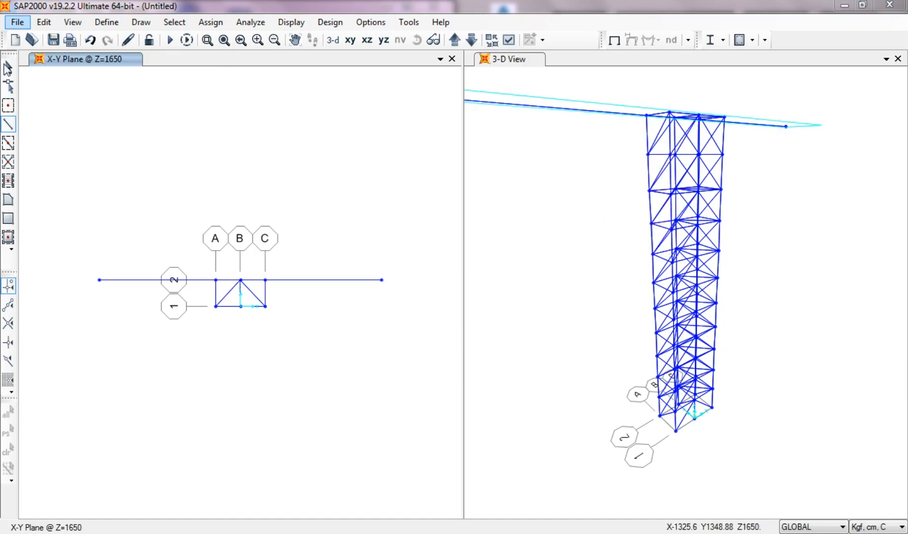
Divide the line 2 frame between A2 and its outer offset joint into 5 frames with a length ratio of 1.
click(9, 68)
click(134, 280)
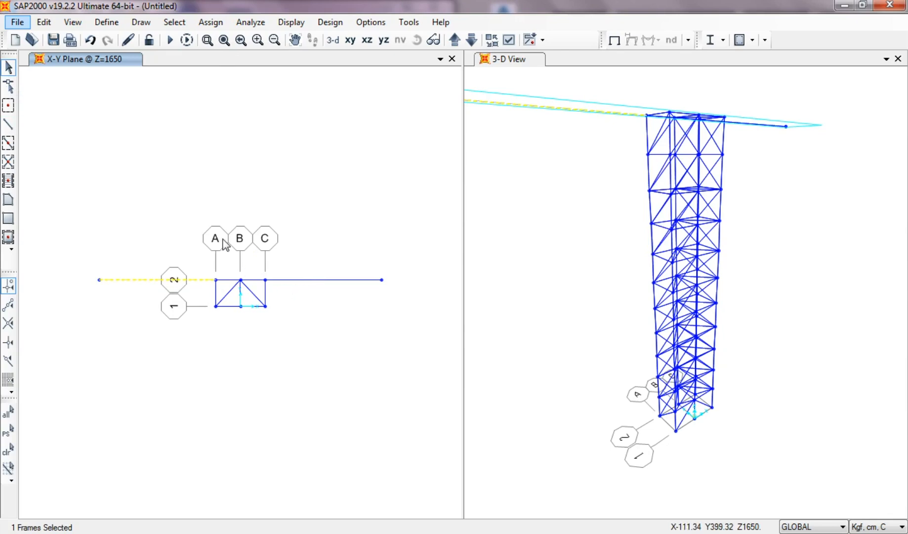
middle_drag(225, 245, 240, 219)
scroll(162, 259, up, 2)
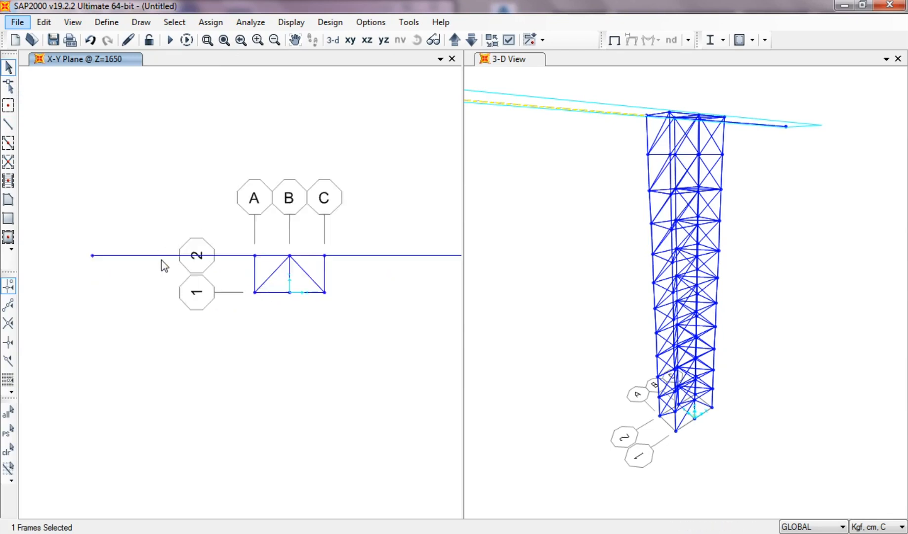
click(44, 22)
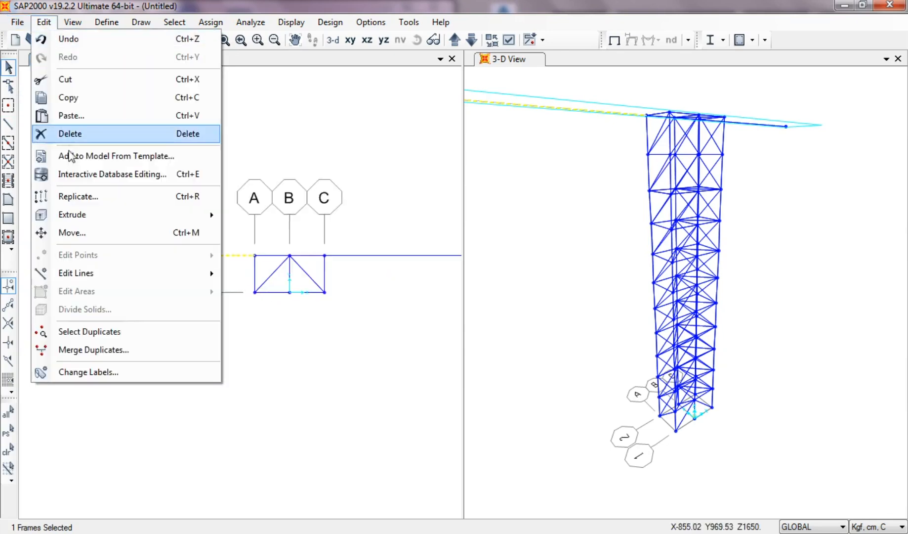
mouse_move(109, 273)
click(236, 273)
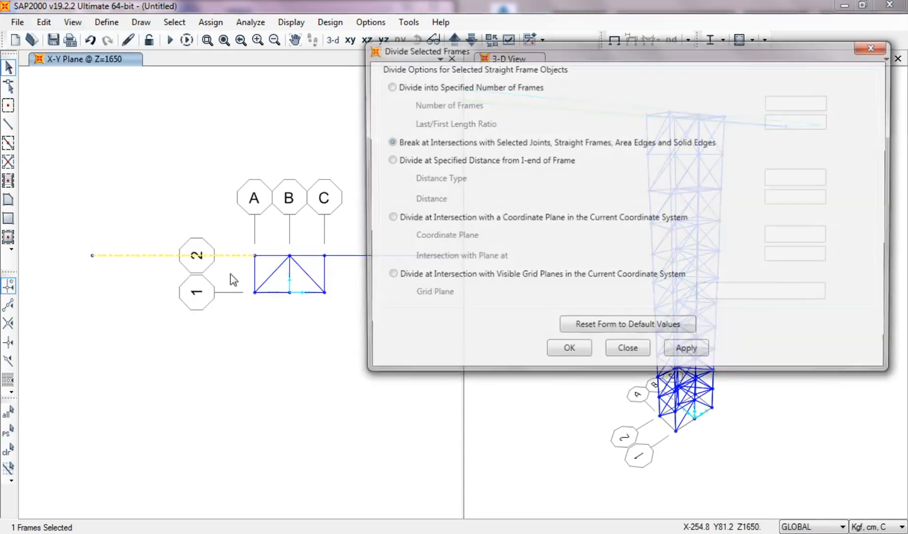
click(422, 87)
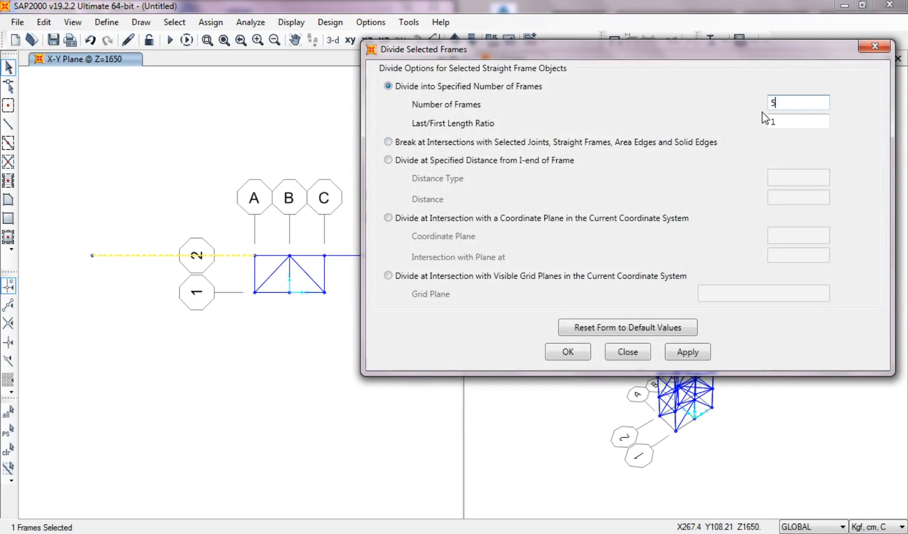
click(685, 352)
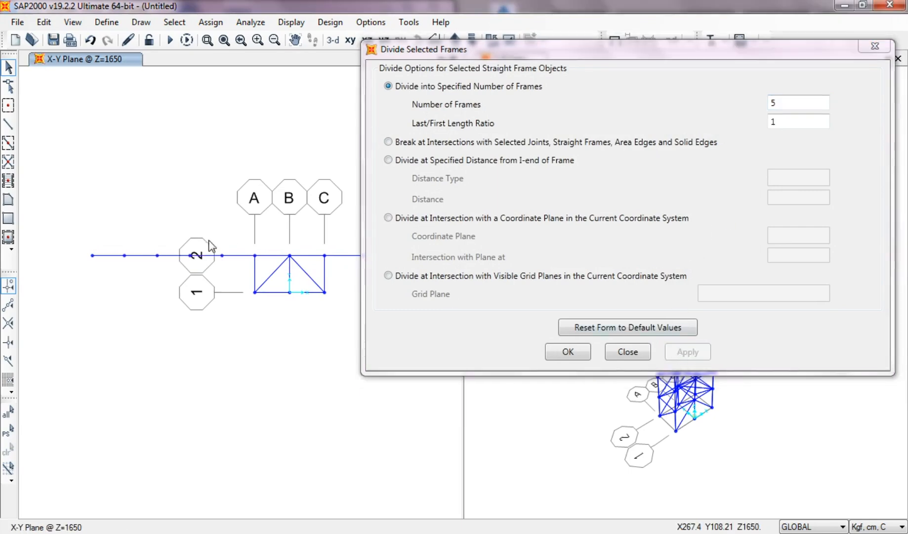
Check the length of one divided segment on the A-side cantilever, leaving its properties as they are.
right_click(144, 257)
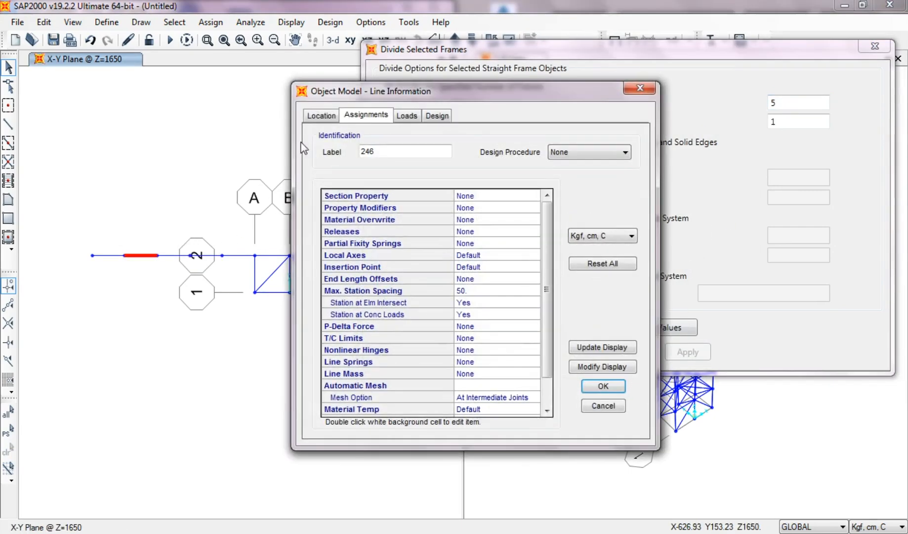
click(311, 117)
click(473, 197)
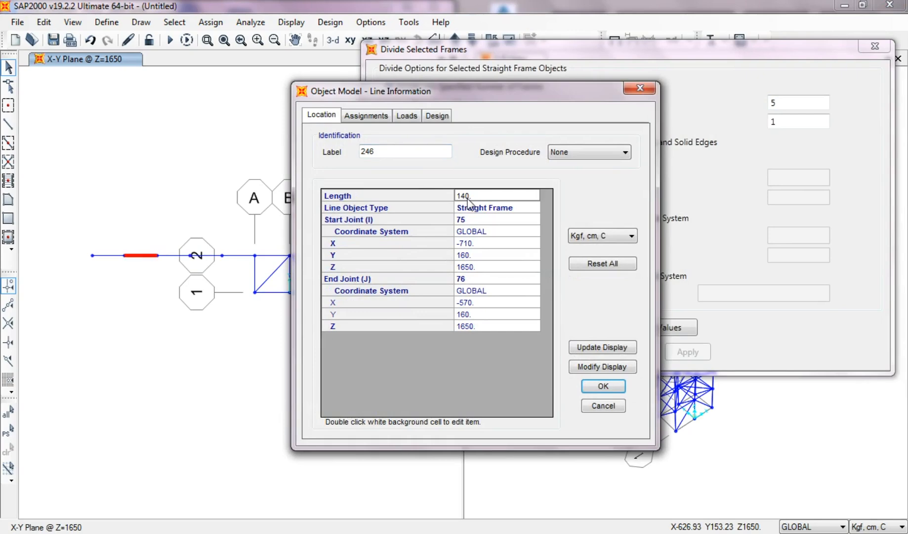
click(603, 409)
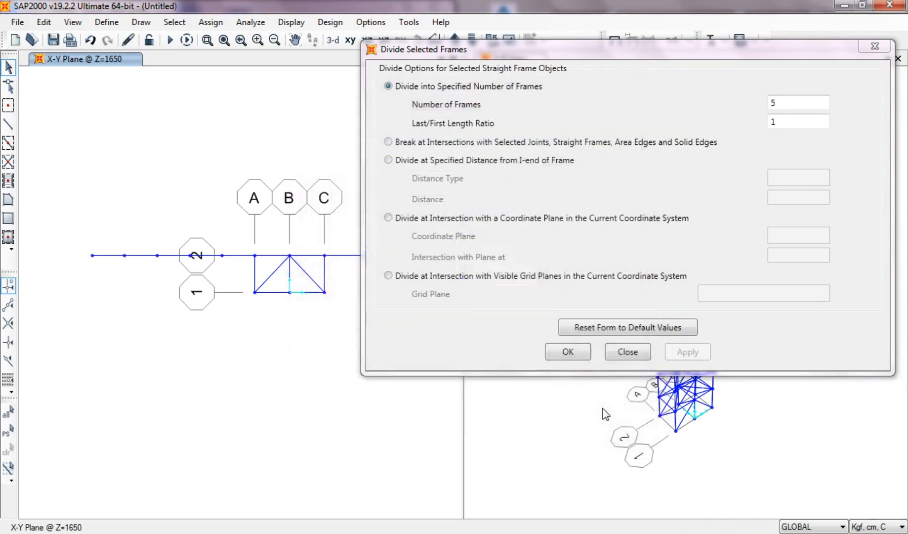
click(628, 352)
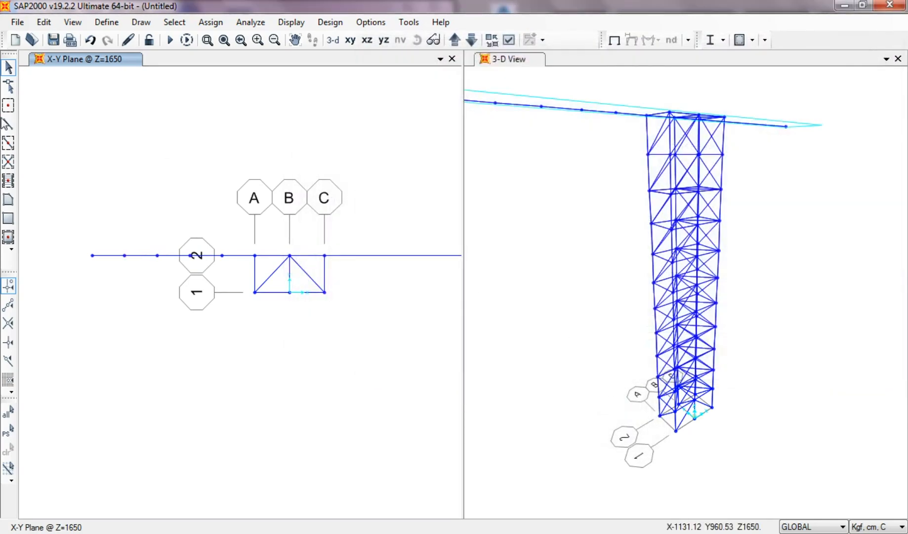
Draw a diagonal frame at Z=1650 from joint A1 to the outer end joint of the A-side cantilever.
click(8, 124)
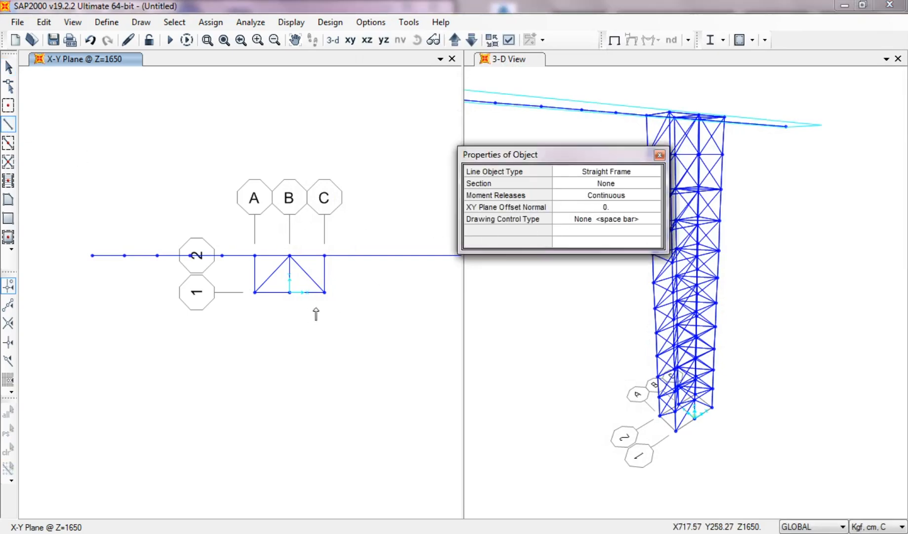
click(254, 292)
click(93, 255)
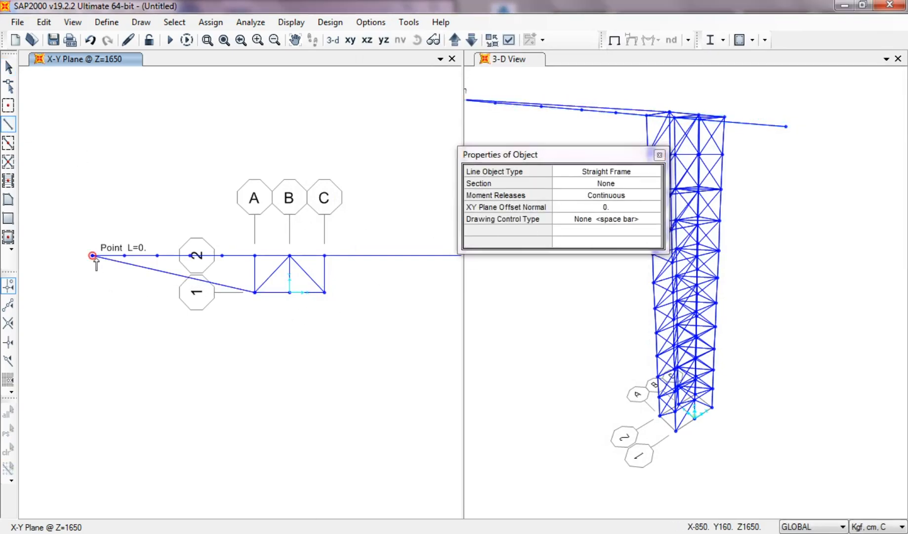
right_click(96, 258)
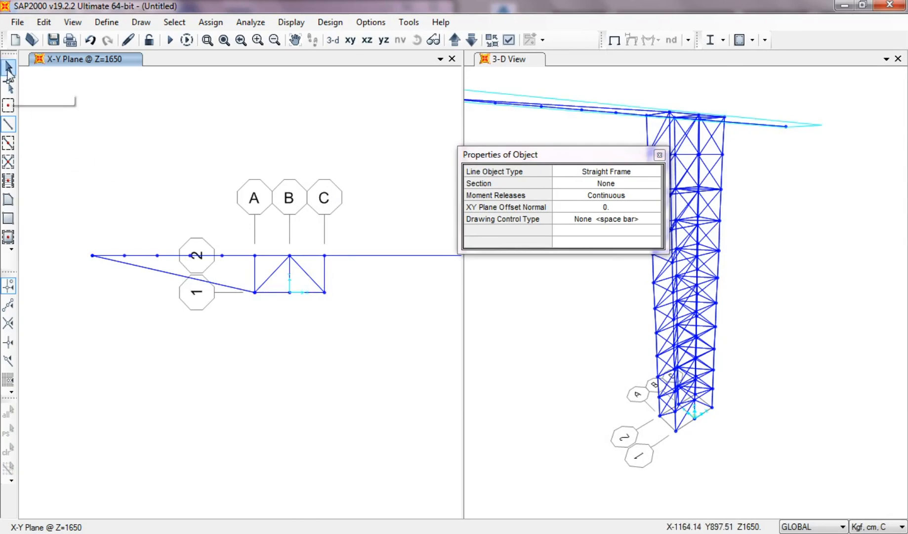
click(8, 70)
Extrude the four intermediate joints of the divided A-side cantilever into single FSEC1 lines with dy -200 cm.
scroll(116, 272, up, 2)
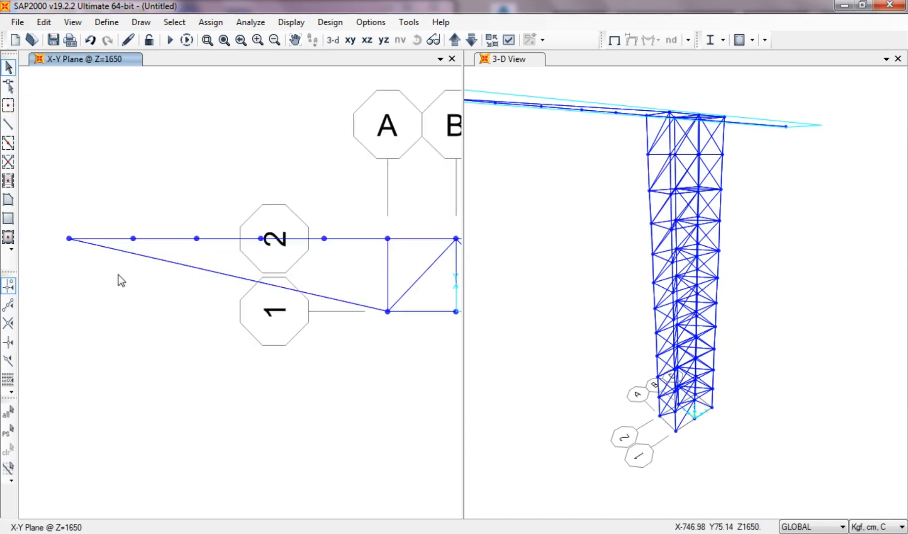
click(133, 238)
click(197, 238)
click(260, 238)
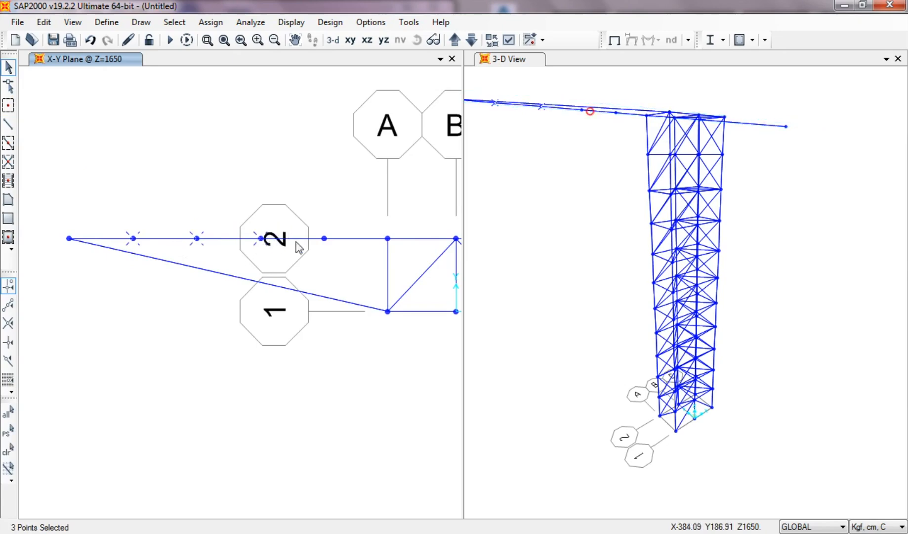
drag(303, 229, 350, 256)
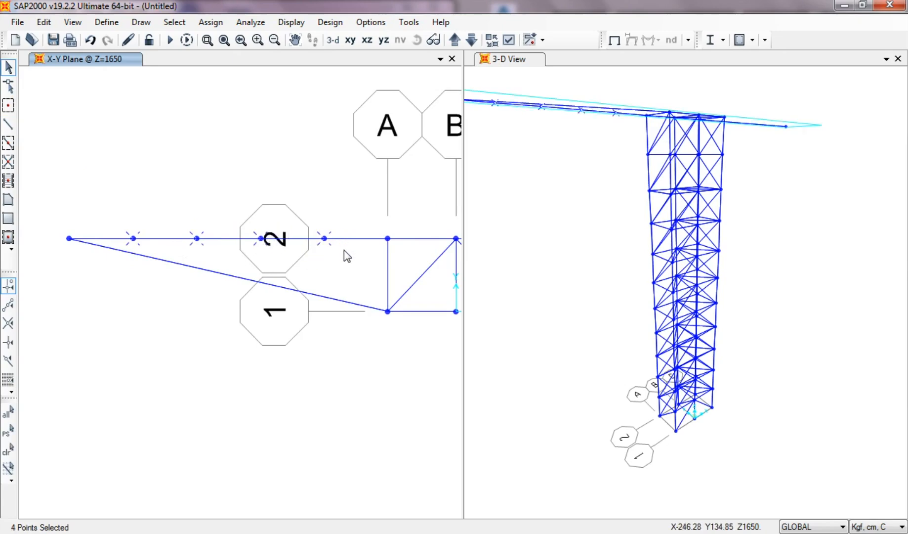
click(44, 22)
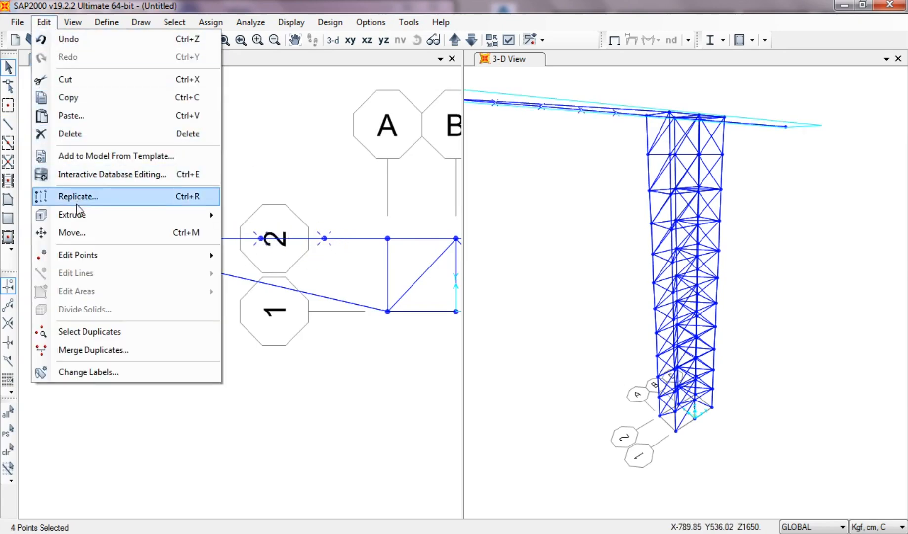
mouse_move(85, 225)
click(263, 216)
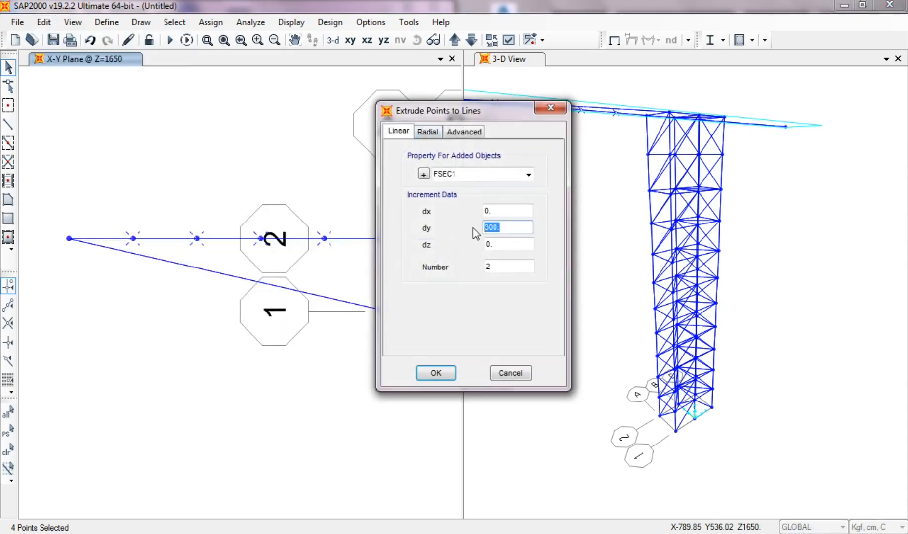
text(-200)
click(436, 373)
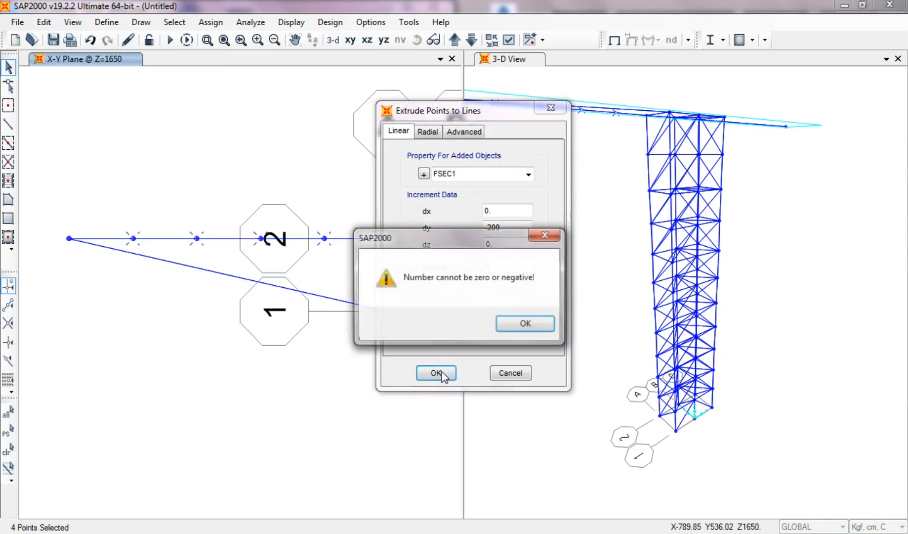
click(530, 327)
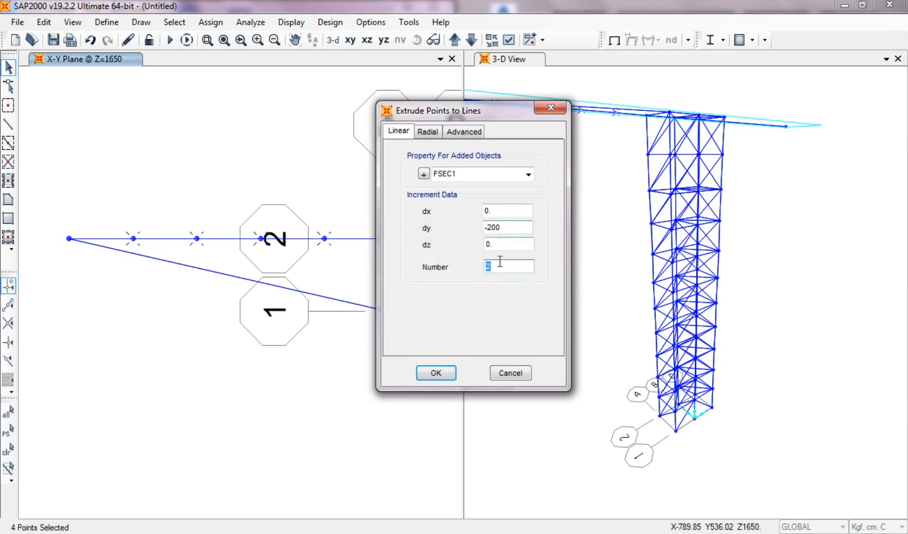
click(442, 373)
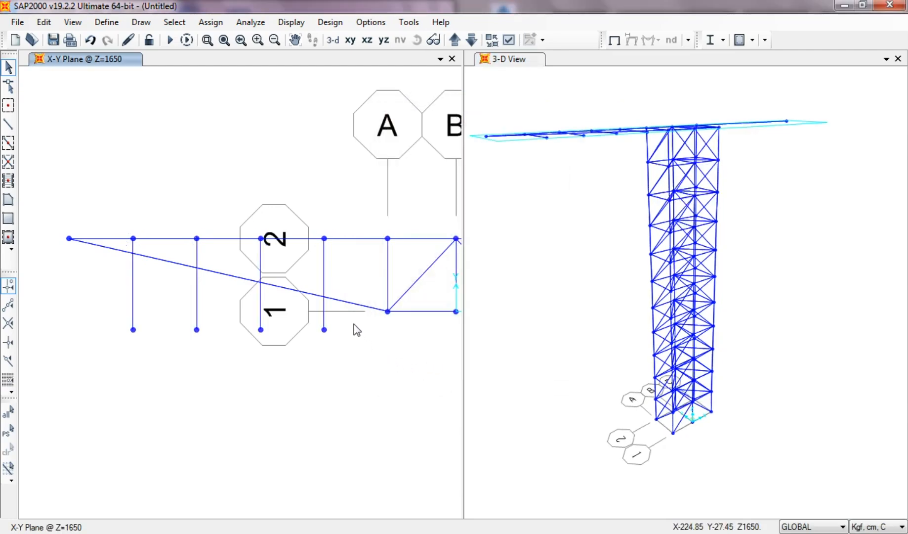
Trim the four extruded transverse frames at the A-side cantilever's sloping chord, using the Trim Frames option.
drag(352, 318, 117, 353)
click(192, 267)
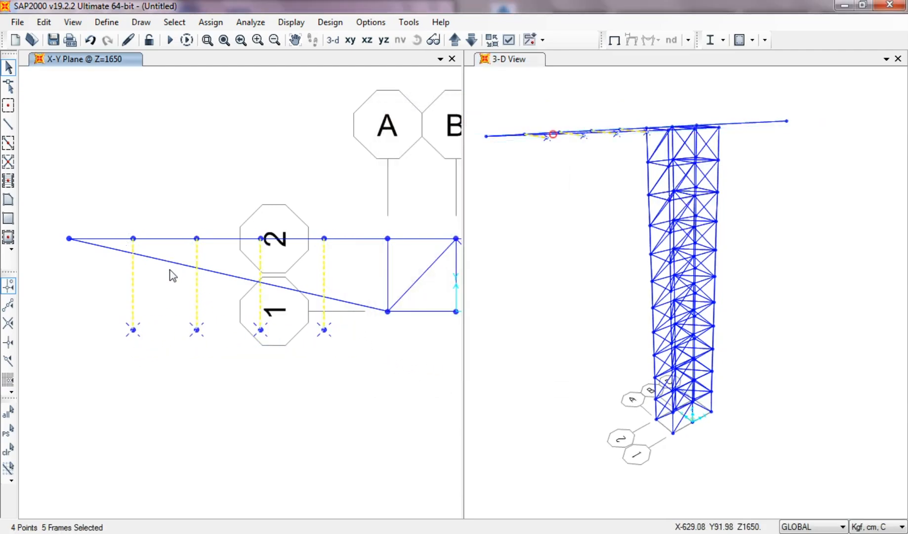
click(44, 22)
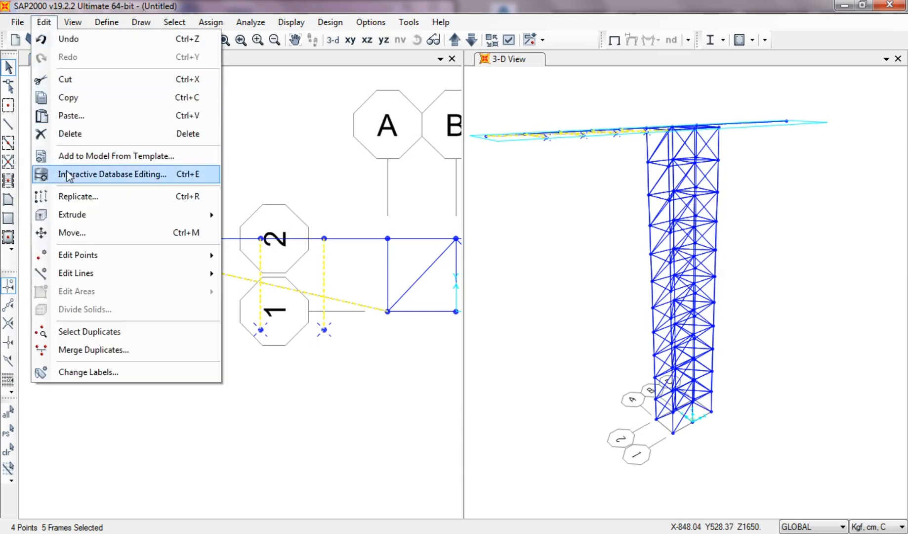
mouse_move(107, 278)
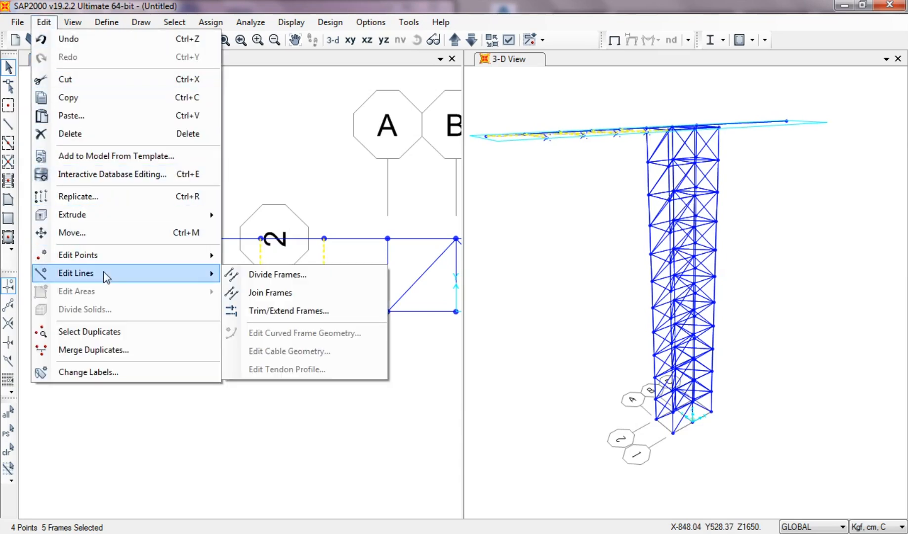
click(290, 312)
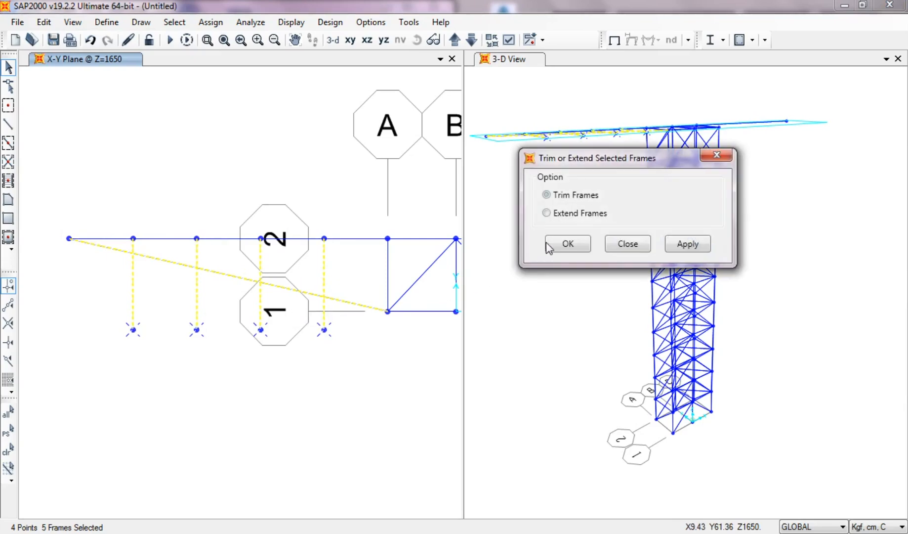
click(688, 245)
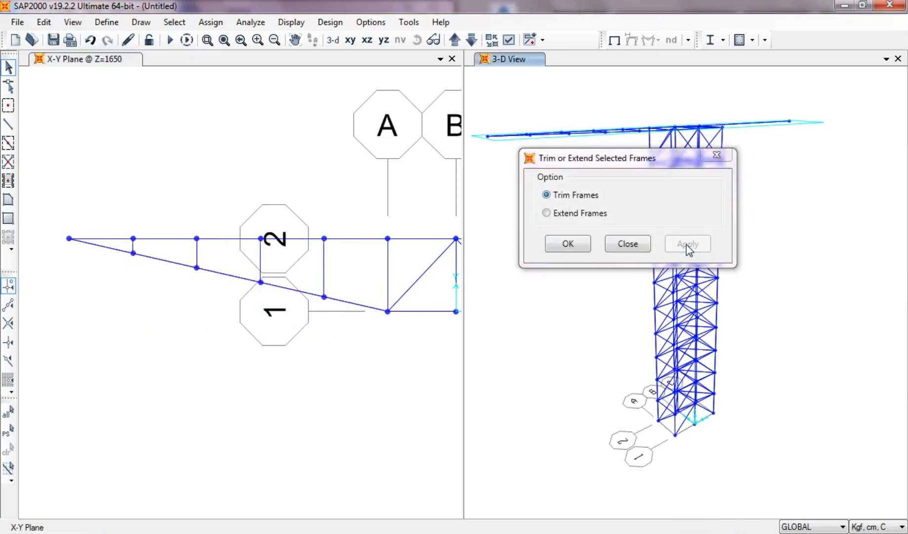
click(644, 245)
Divide the A-side sloping chord by breaking it at intersections with the four trimmed frames' end joints.
click(355, 303)
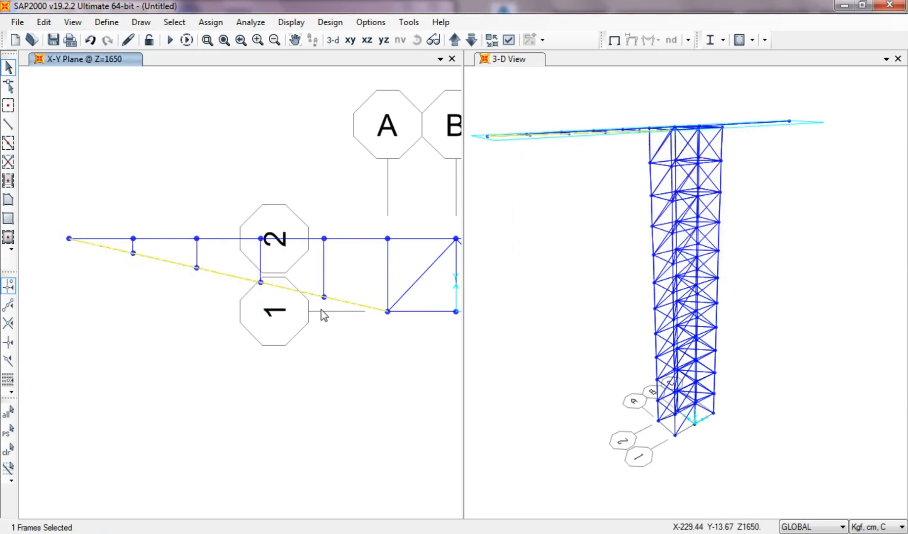
drag(183, 279, 221, 255)
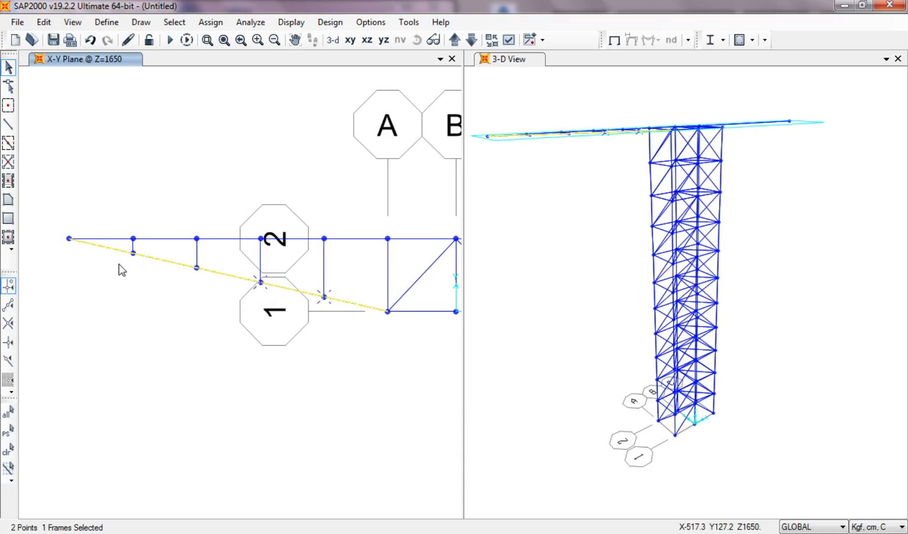
drag(122, 269, 156, 249)
click(44, 22)
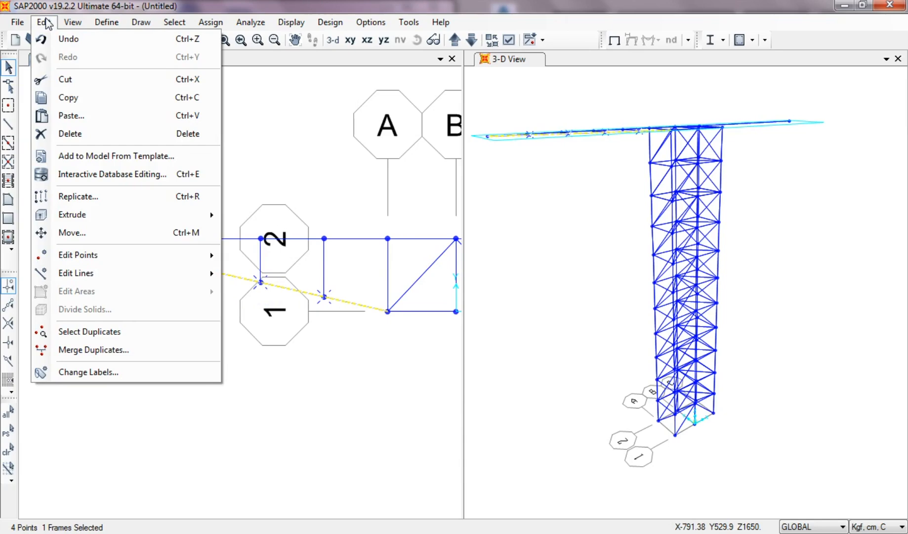
mouse_move(94, 273)
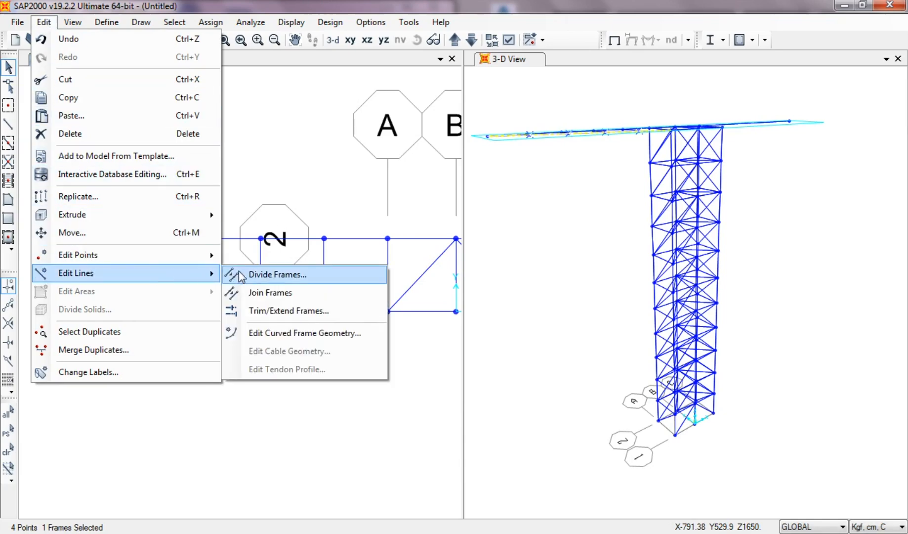
click(241, 274)
click(426, 142)
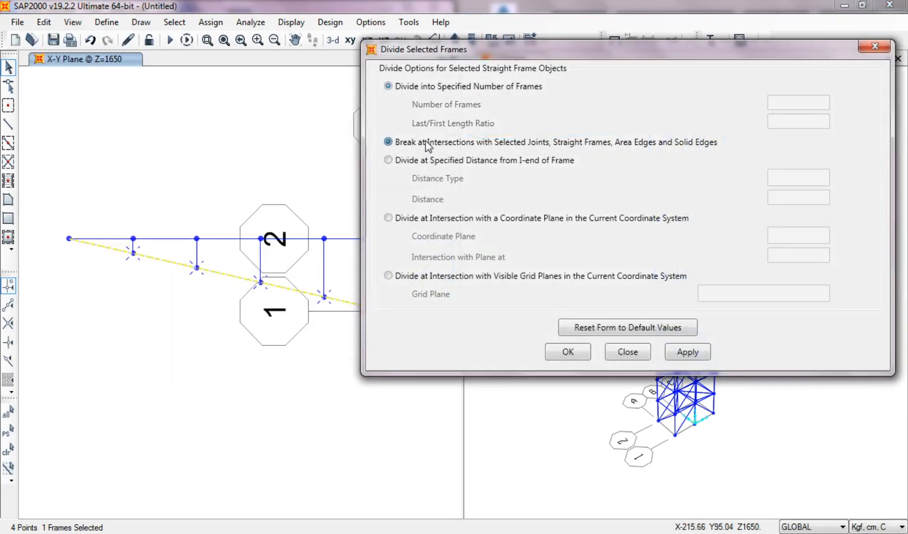
click(680, 352)
click(641, 353)
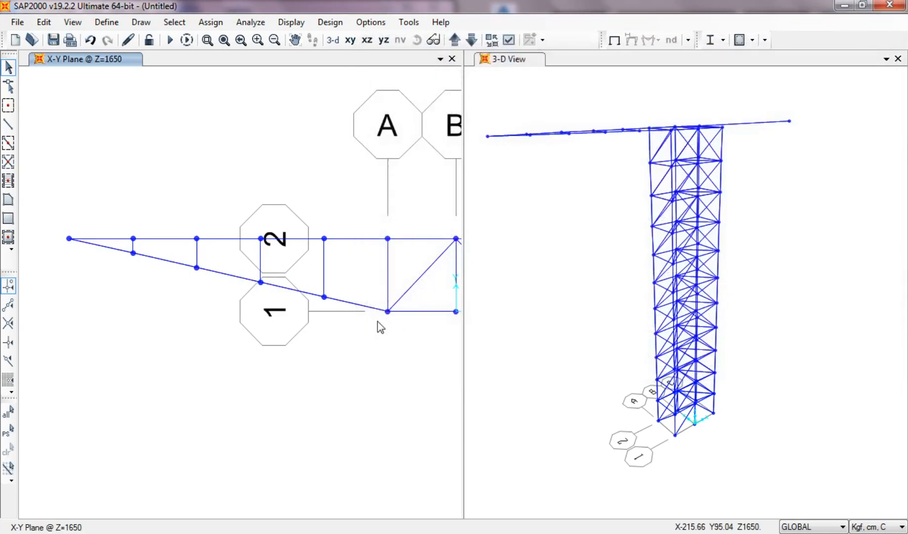
click(357, 304)
click(360, 305)
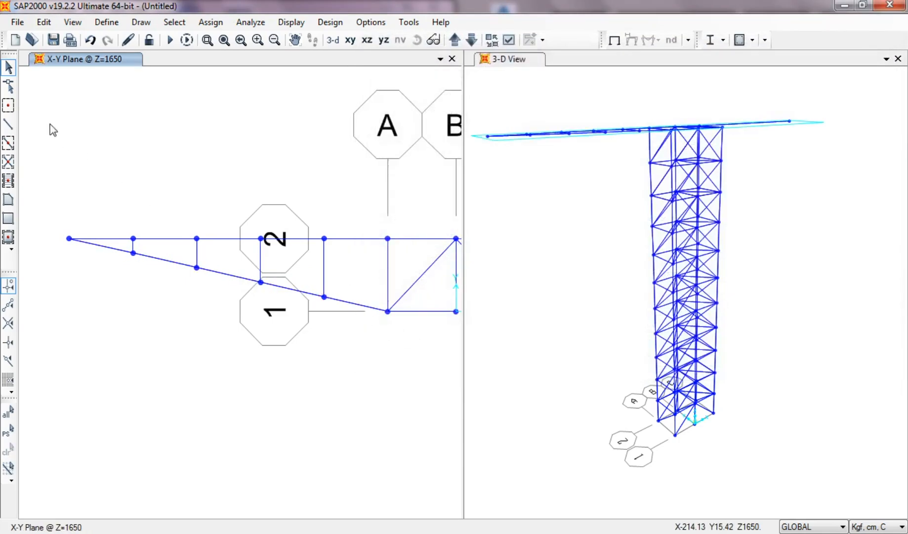
Draw four diagonal frames in the A-side cantilever, each from a sloping-chord joint, starting at A1, to the next outward line 2 joint.
click(8, 124)
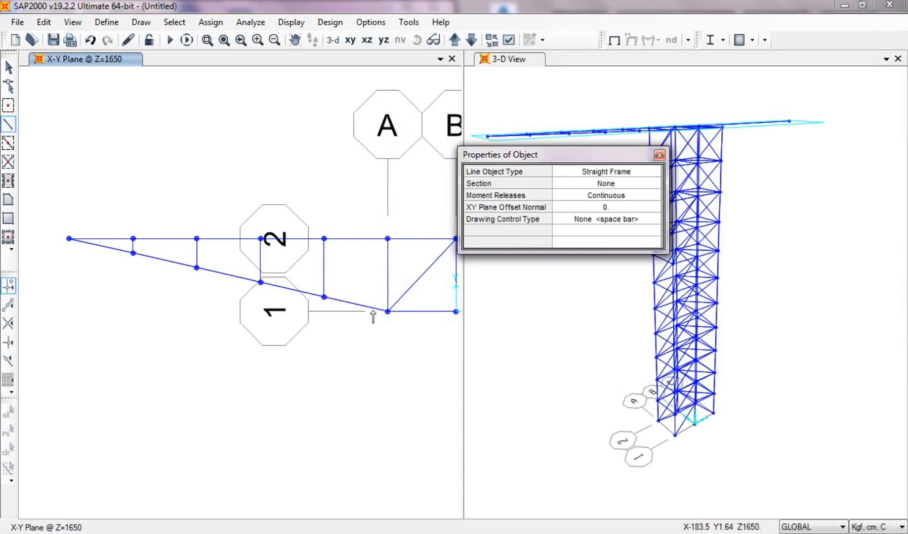
click(387, 312)
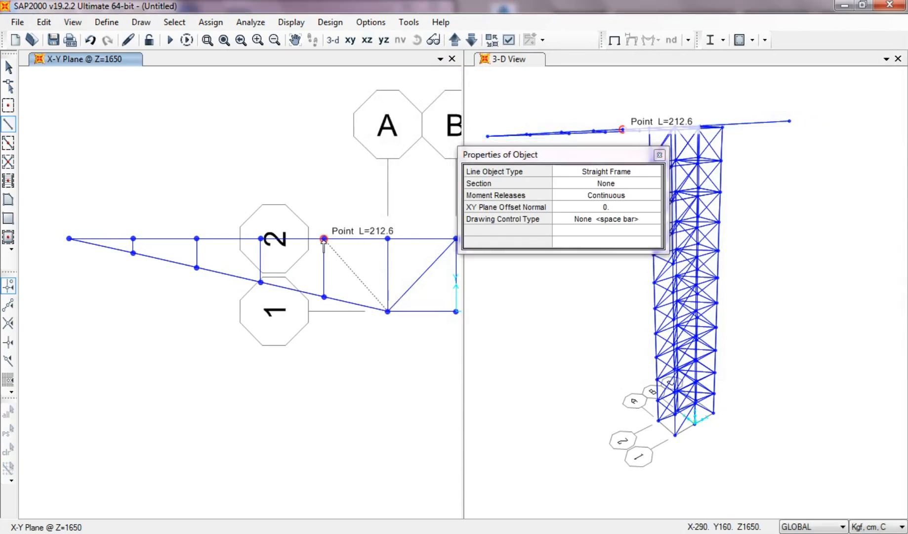
click(324, 238)
click(324, 295)
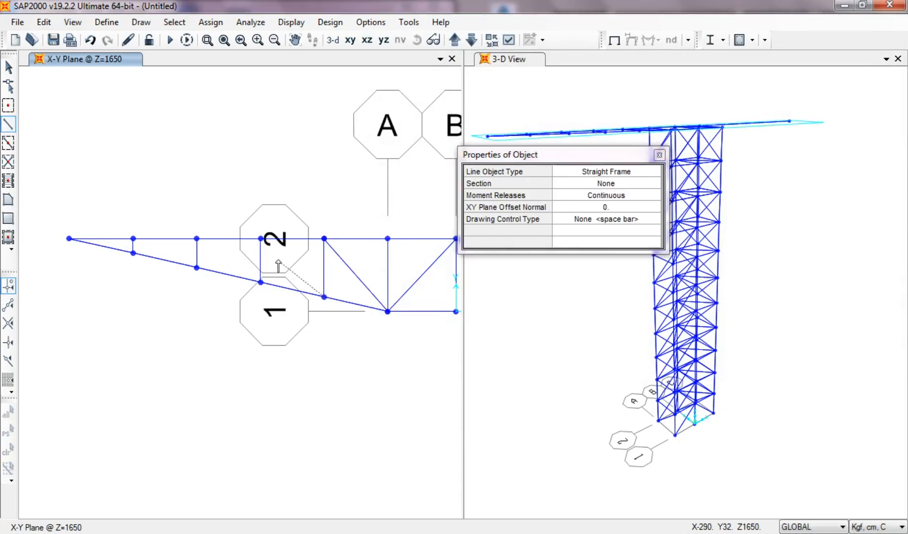
click(261, 238)
click(261, 282)
click(197, 238)
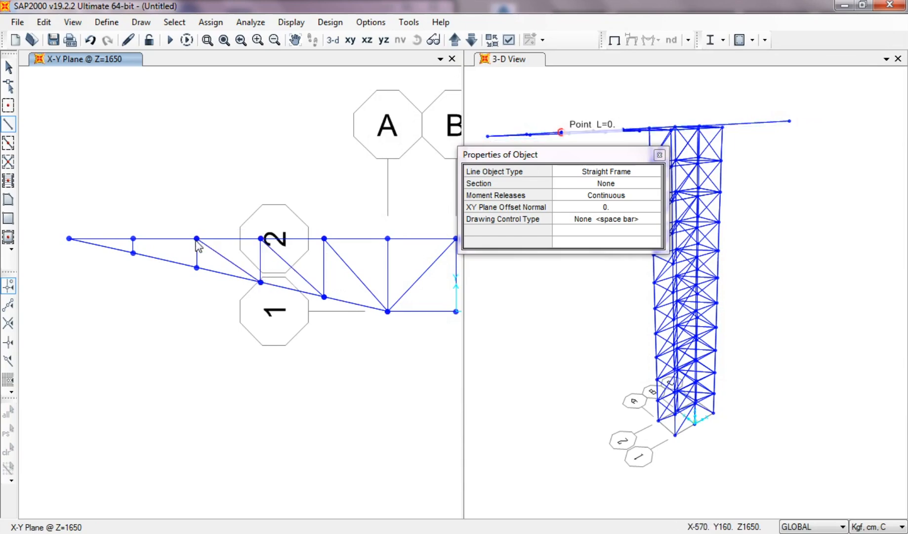
click(197, 267)
click(133, 238)
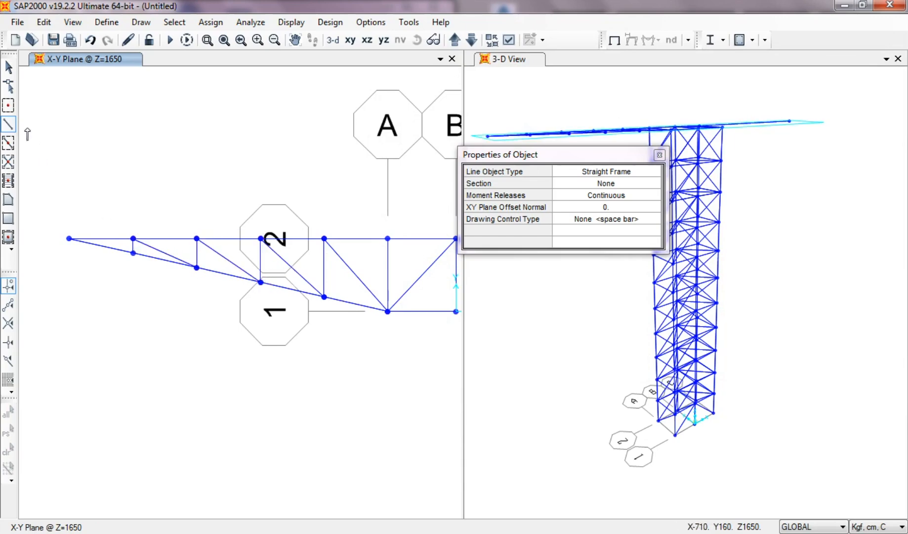
click(9, 67)
drag(364, 213, 44, 322)
scroll(200, 312, down, 3)
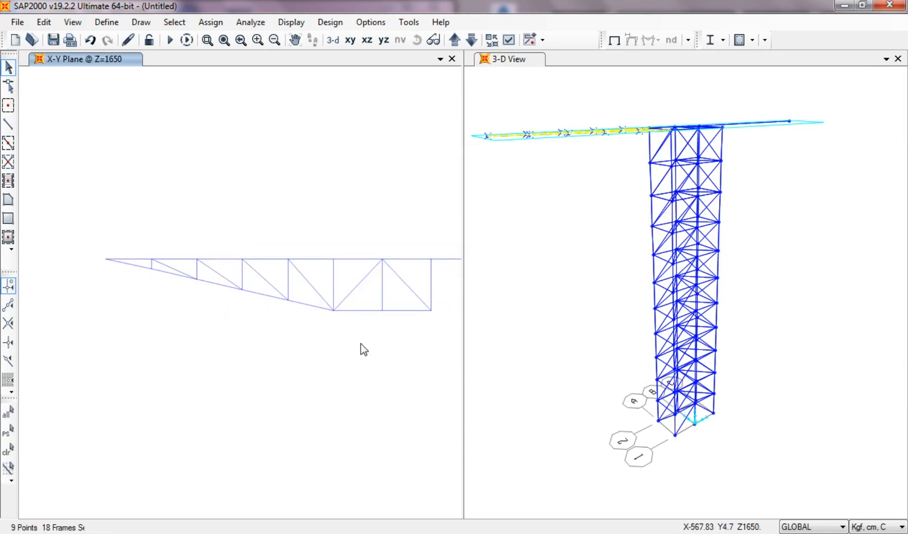
middle_drag(360, 343, 257, 331)
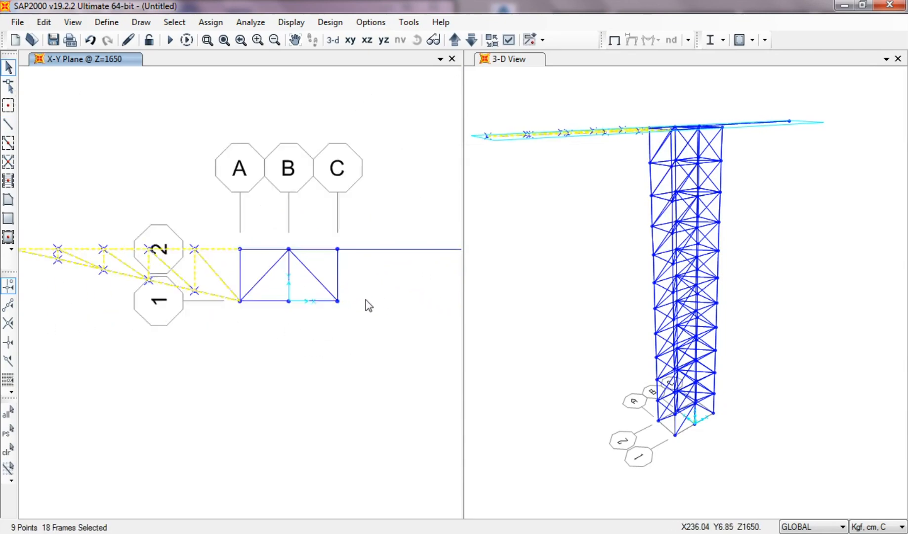
key(ctrl+q)
Mirror the A-side sloping chord, transverse frames and diagonals about a plane parallel to Z through (0, 0) and (0, 160).
middle_drag(225, 279, 258, 284)
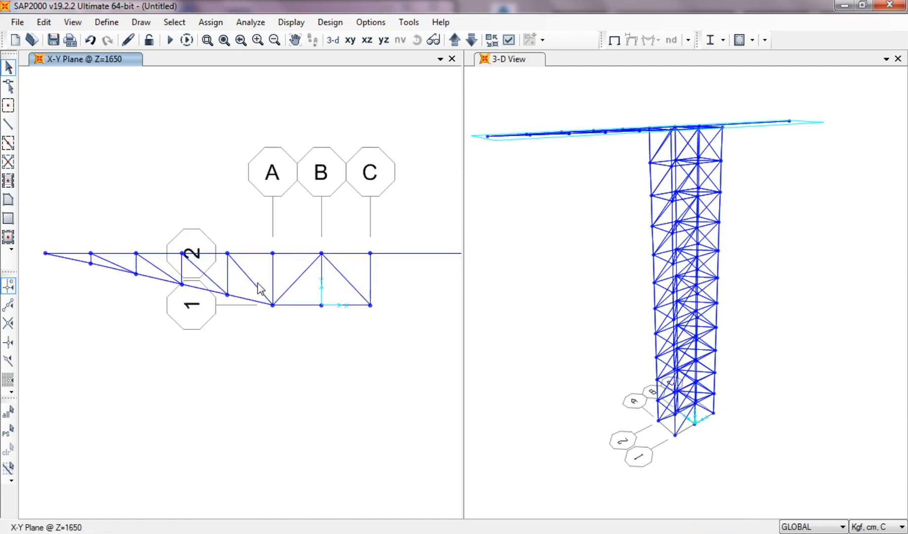
drag(260, 273, 94, 315)
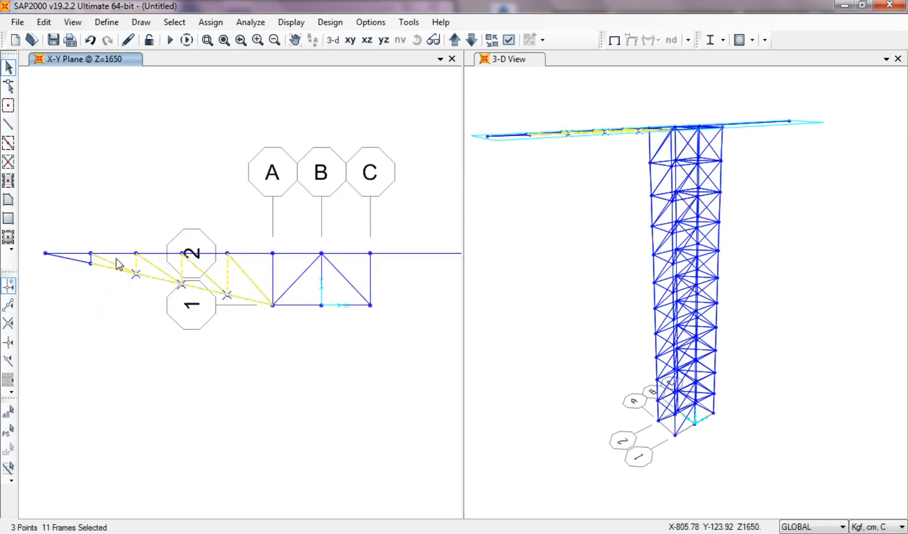
drag(116, 259, 25, 287)
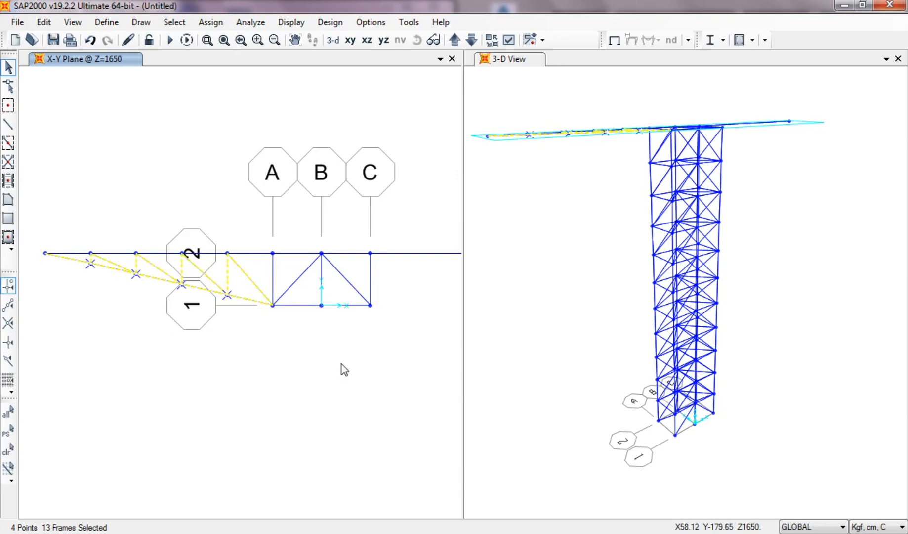
middle_drag(342, 364, 263, 358)
click(44, 22)
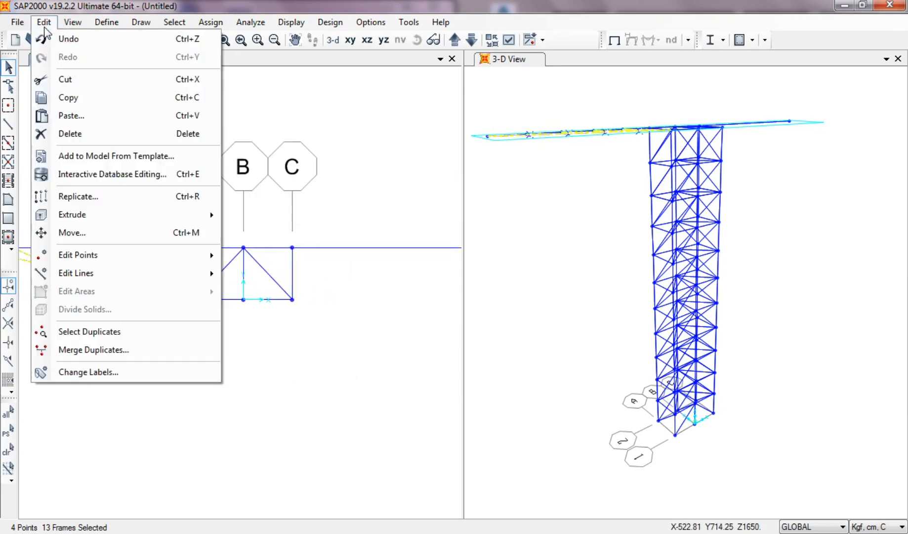
click(67, 196)
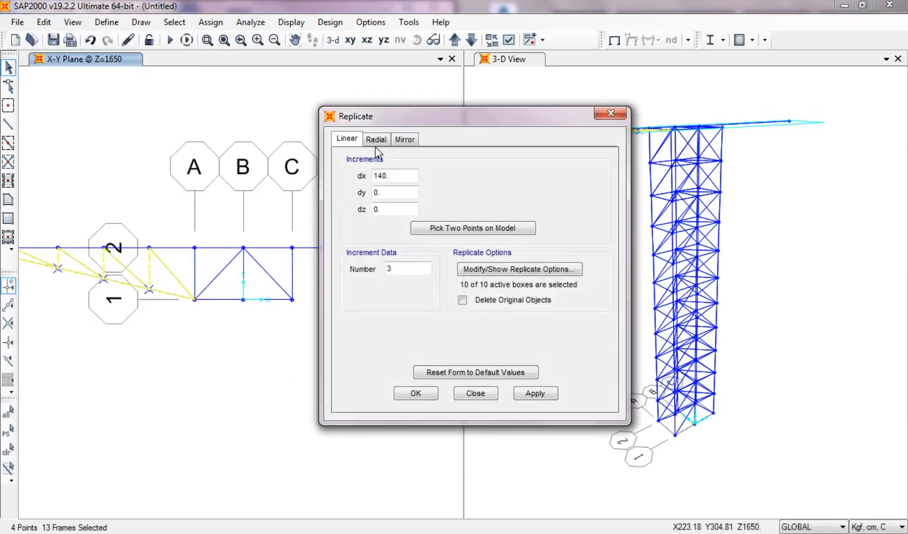
drag(401, 126, 591, 124)
click(596, 138)
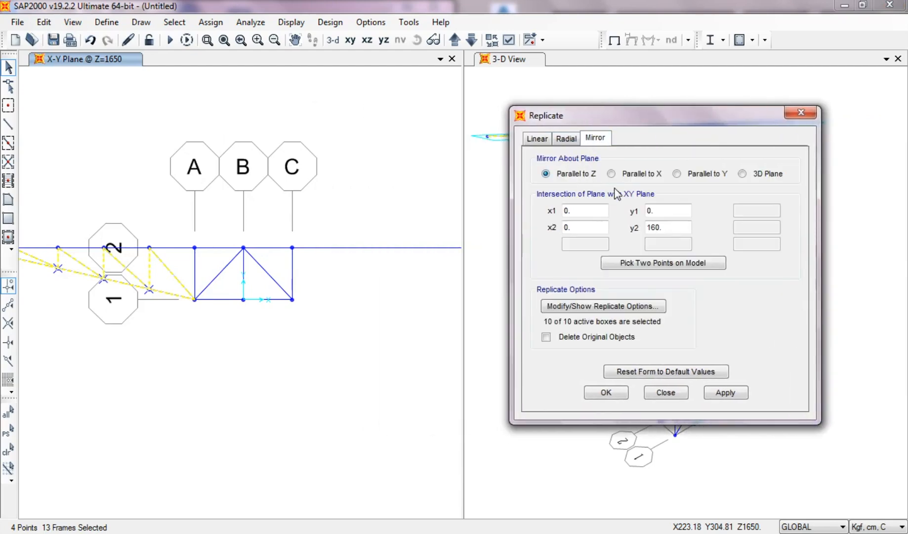
click(718, 394)
click(668, 392)
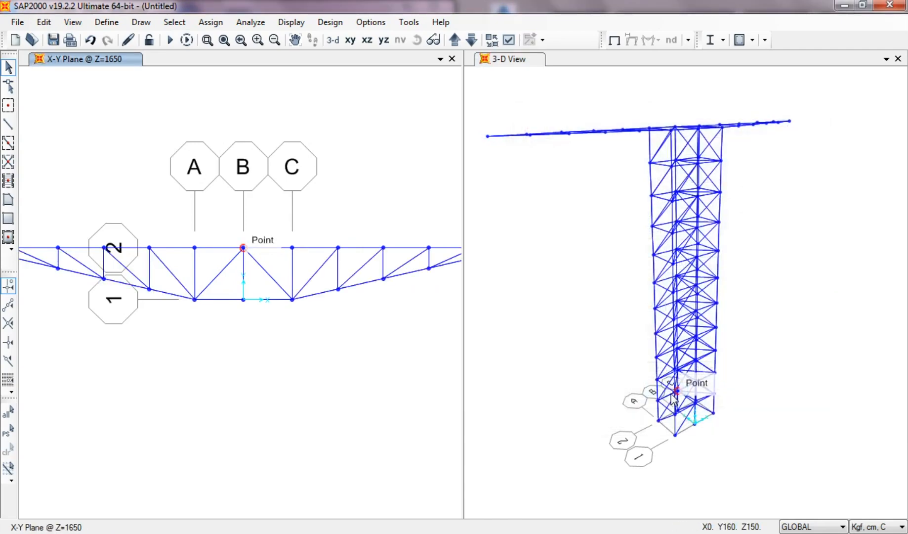
Draw frames with an XY plane offset normal of 15 from the A-side cantilever's outer end joint through A2 to C2.
click(7, 124)
drag(496, 163, 540, 164)
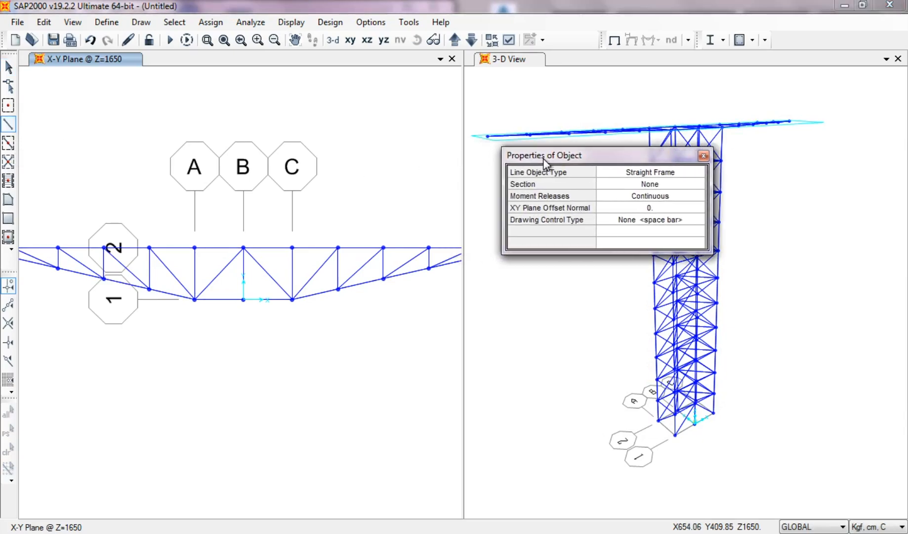
middle_drag(292, 278, 353, 276)
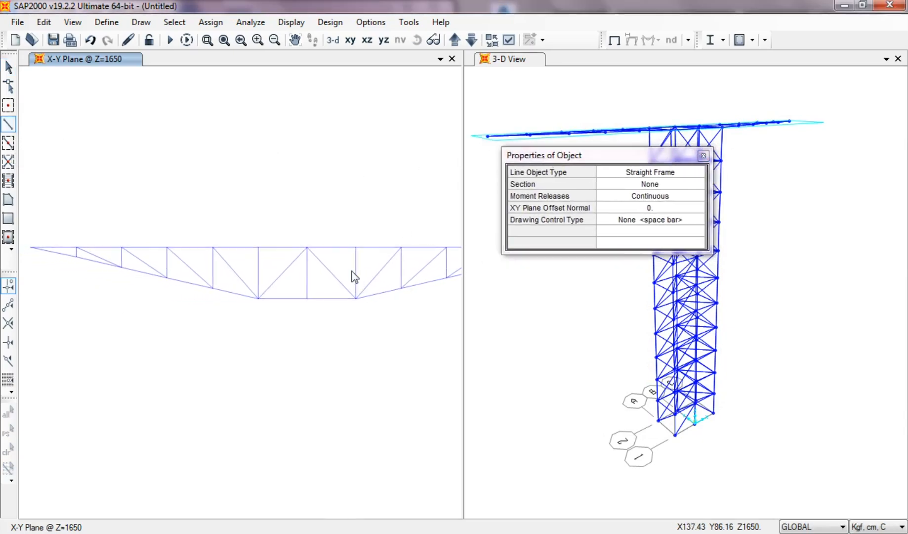
click(640, 210)
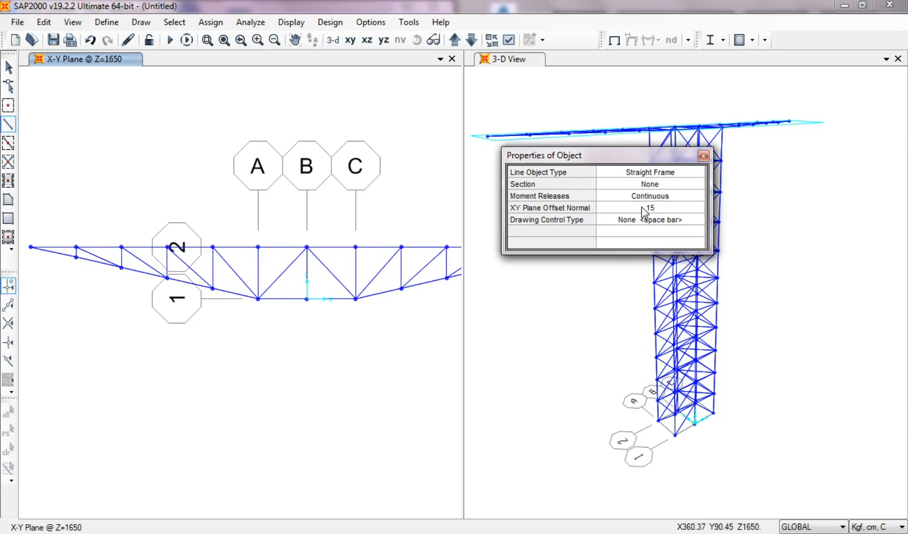
click(32, 247)
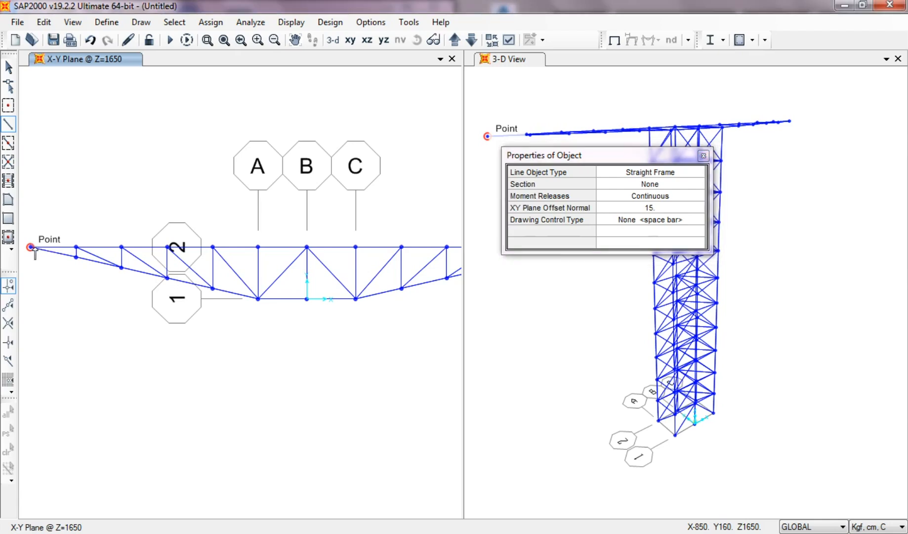
click(254, 249)
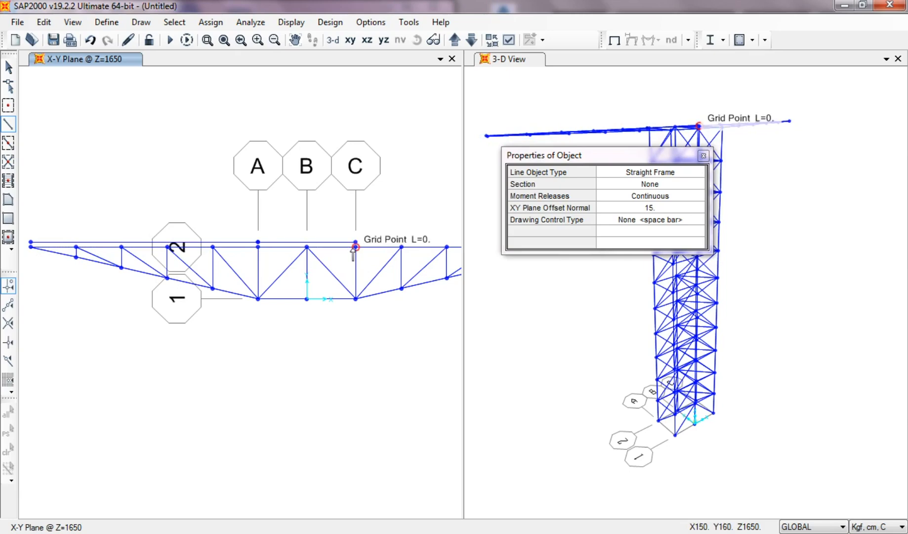
click(354, 247)
click(9, 67)
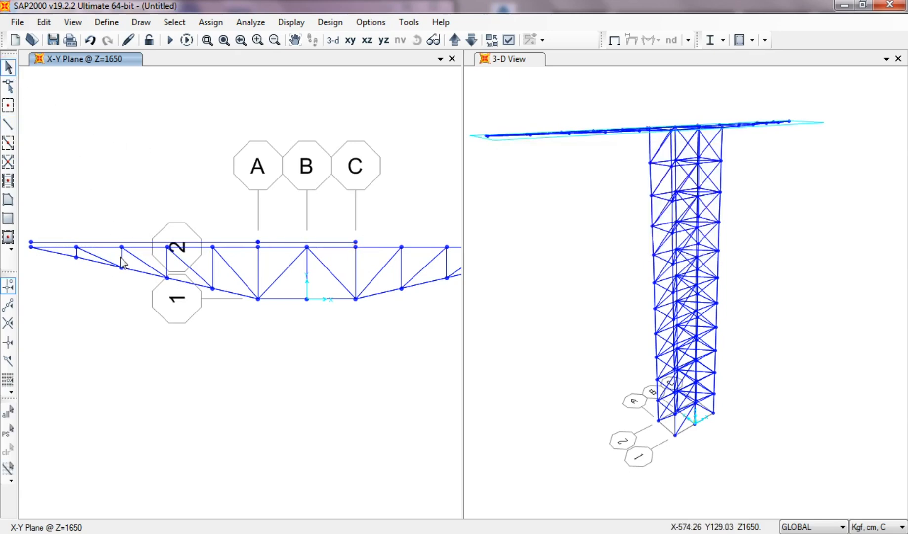
Extrude the eight line 2 joints from the A-side cantilever's outer end through C2 into frames with dx 0, dy 15 and dz 0.
middle_drag(122, 262, 220, 262)
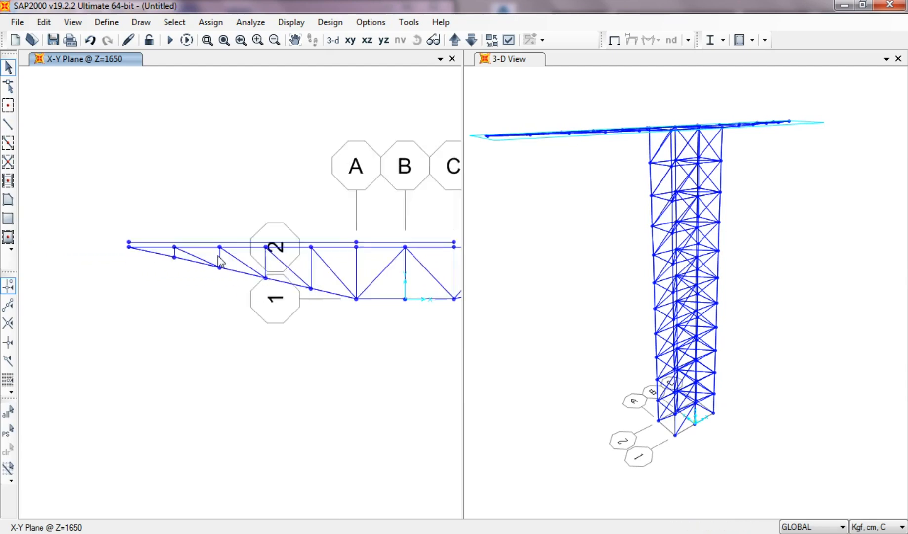
scroll(175, 256, up, 3)
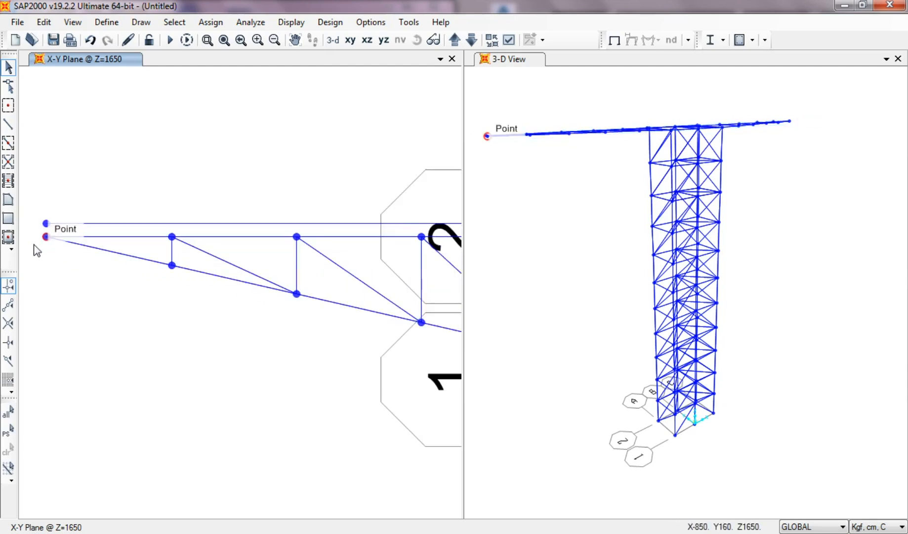
click(47, 238)
click(172, 237)
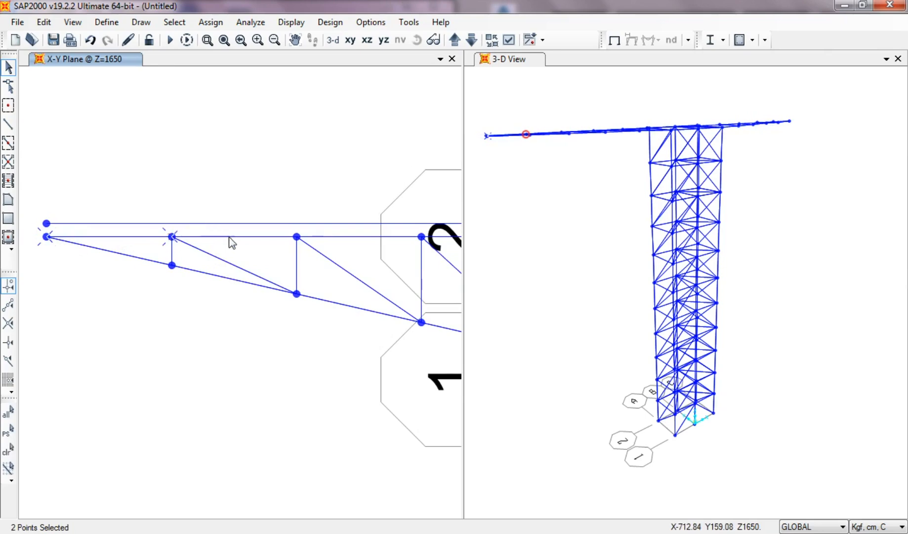
click(296, 236)
middle_drag(376, 238, 132, 230)
click(181, 238)
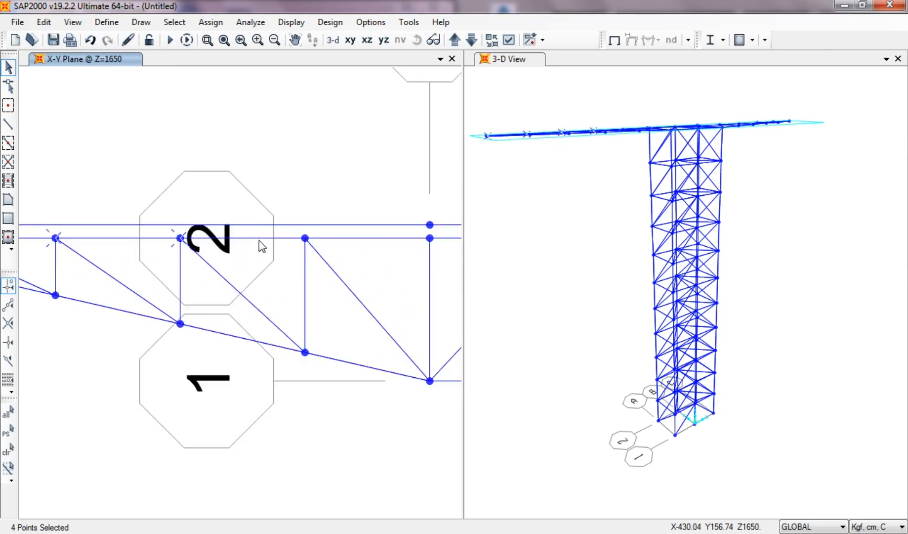
click(305, 238)
click(430, 239)
middle_drag(430, 239, 375, 239)
click(242, 237)
click(376, 238)
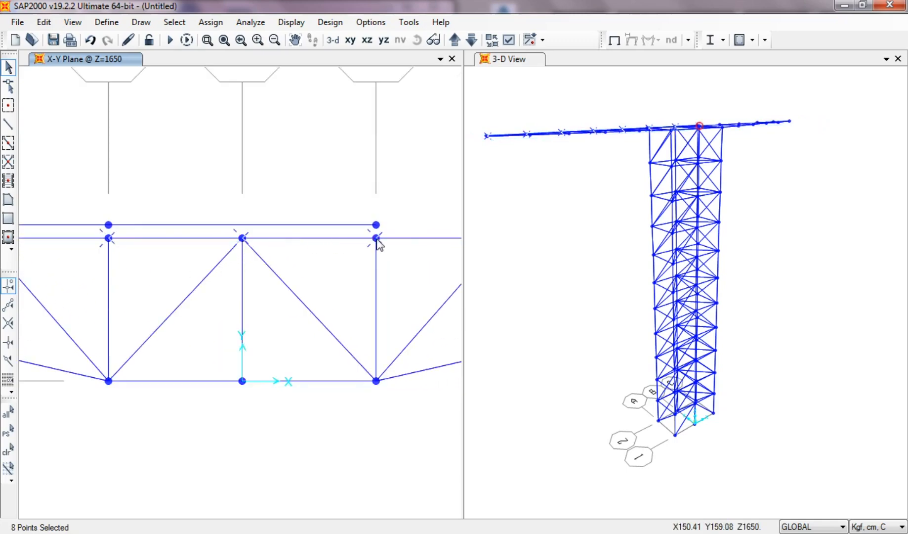
click(47, 23)
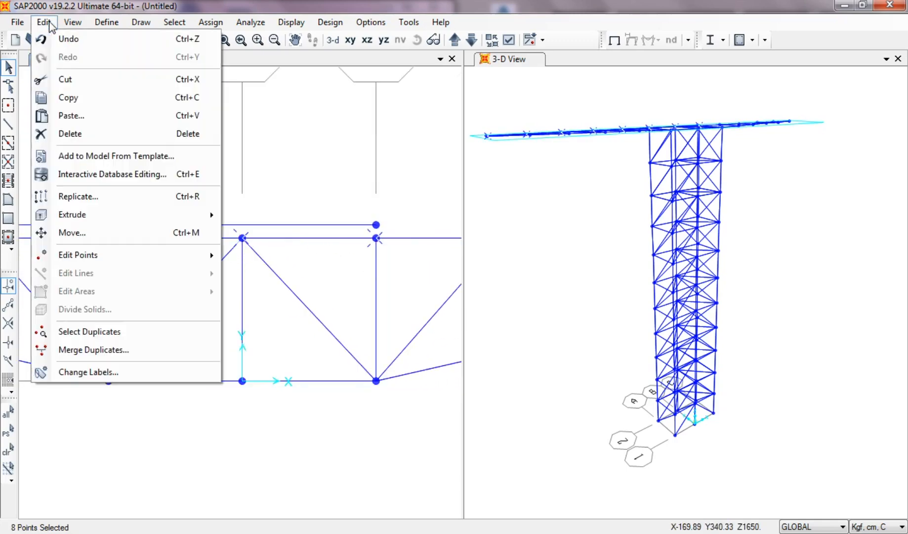
mouse_move(216, 217)
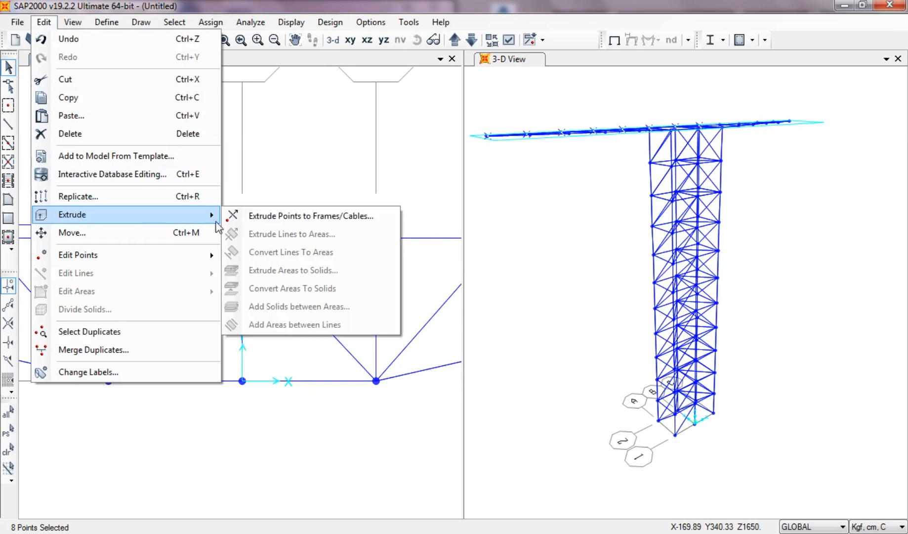
click(270, 215)
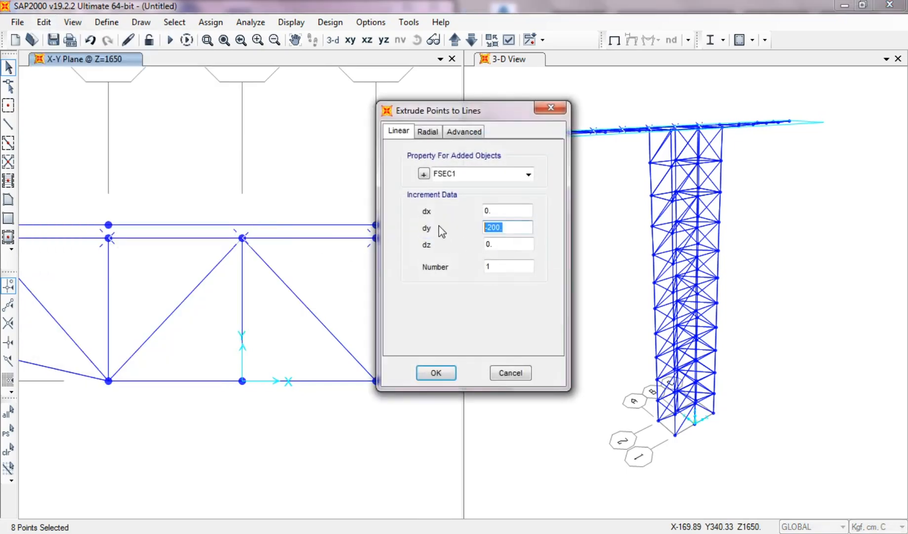
text(15)
click(432, 365)
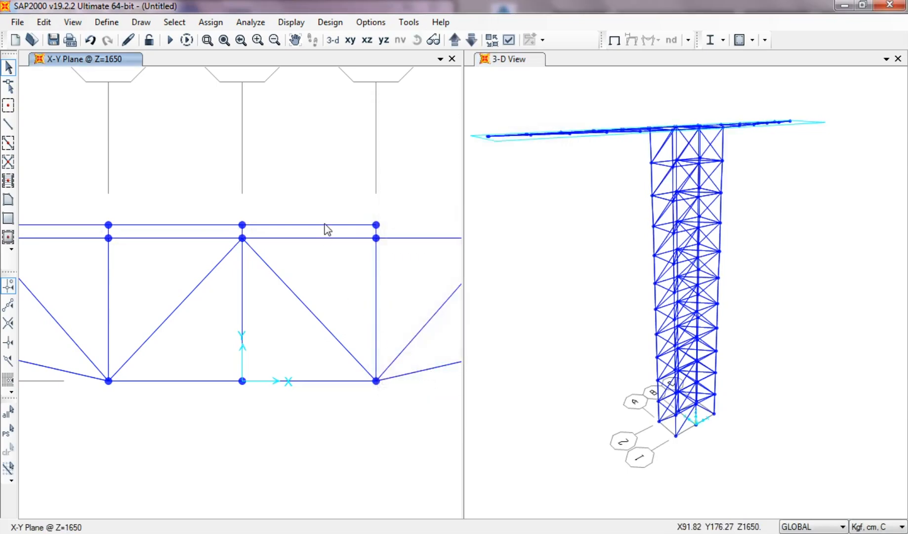
Divide the two offset frames by breaking them at intersections with the eight extruded joints between the A-side outer end and C2.
click(325, 224)
click(378, 225)
click(242, 225)
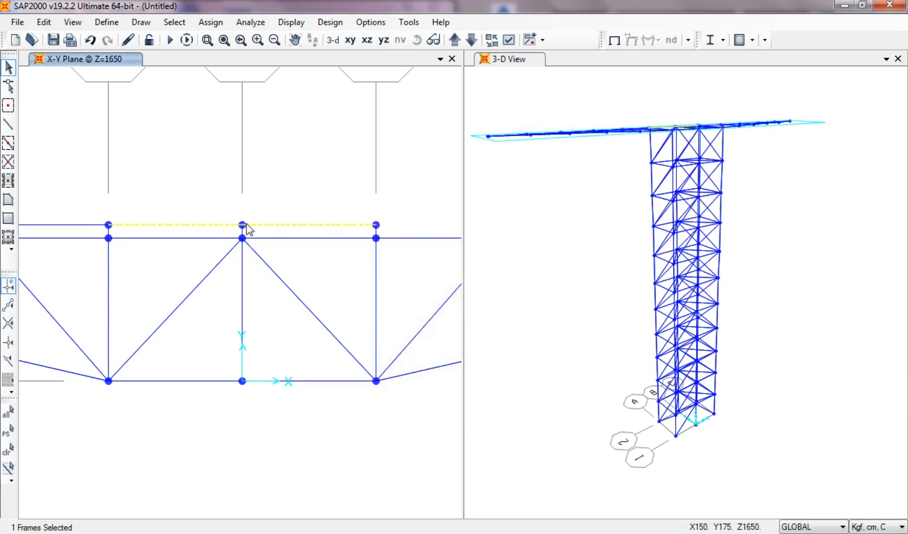
click(108, 225)
middle_drag(132, 249, 430, 265)
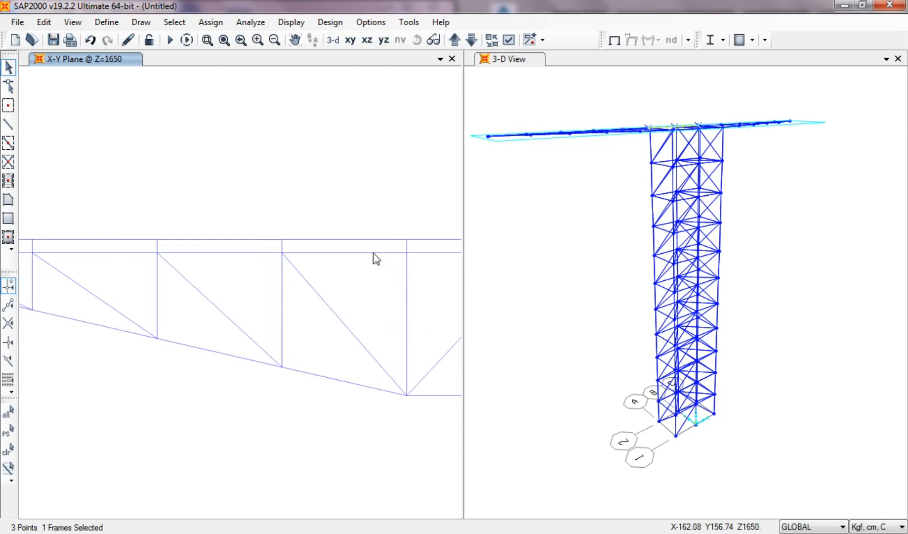
click(286, 238)
click(159, 239)
middle_drag(149, 267, 404, 280)
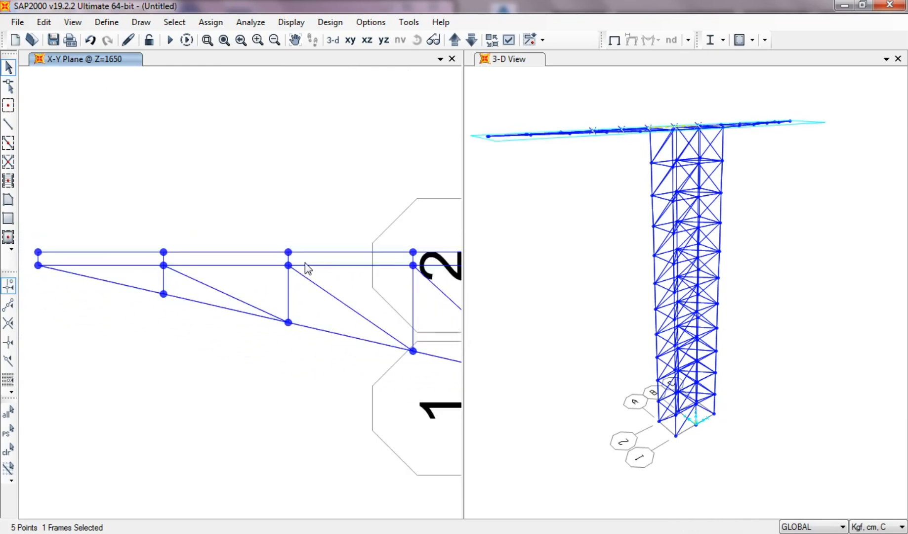
click(288, 252)
click(163, 252)
click(39, 252)
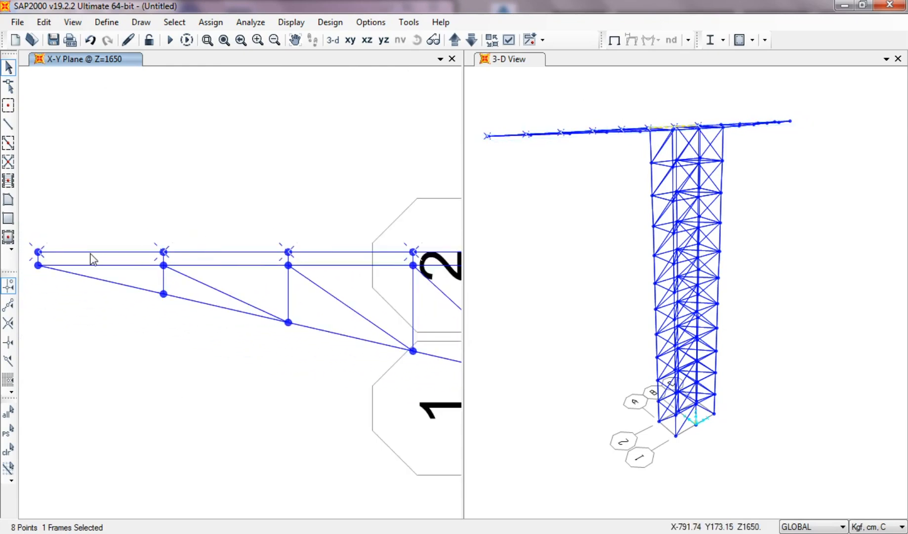
click(91, 253)
click(43, 22)
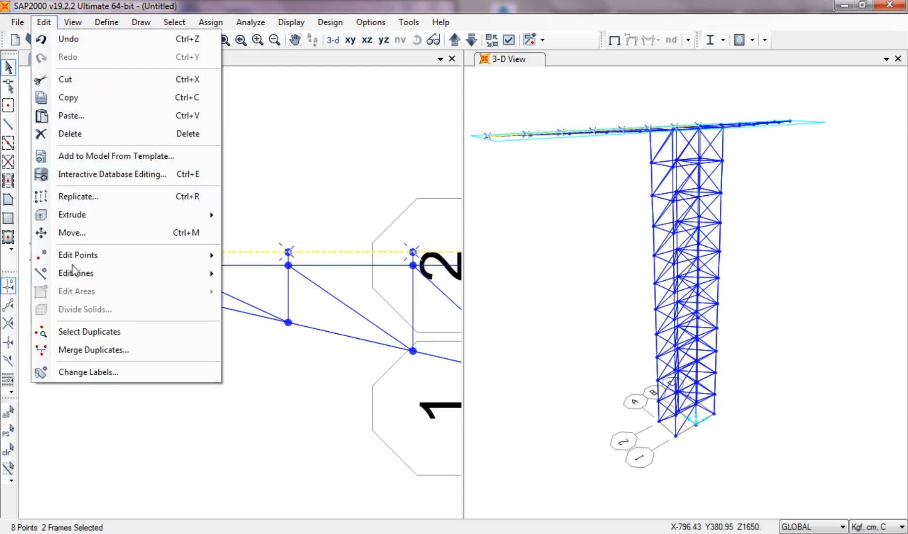
mouse_move(208, 272)
click(276, 275)
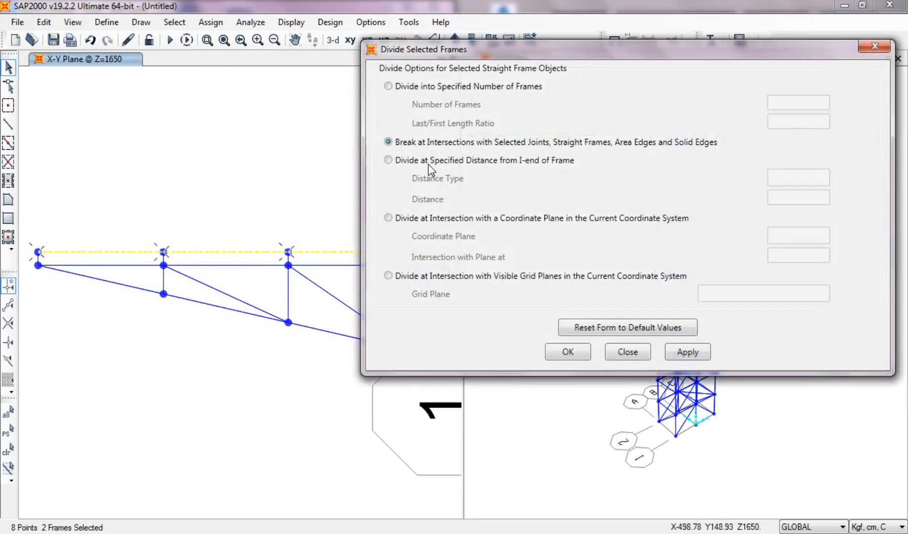
click(682, 350)
click(574, 352)
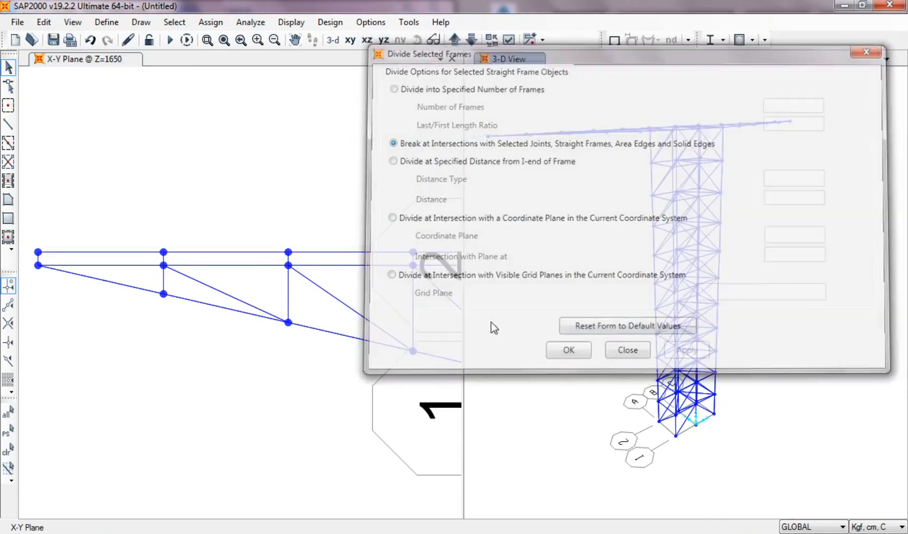
click(358, 254)
click(357, 255)
Mirror the A-side offset chord segments and their short connectors about a plane parallel to Z through (0, 0) and (0, 160).
scroll(361, 266, down, 2)
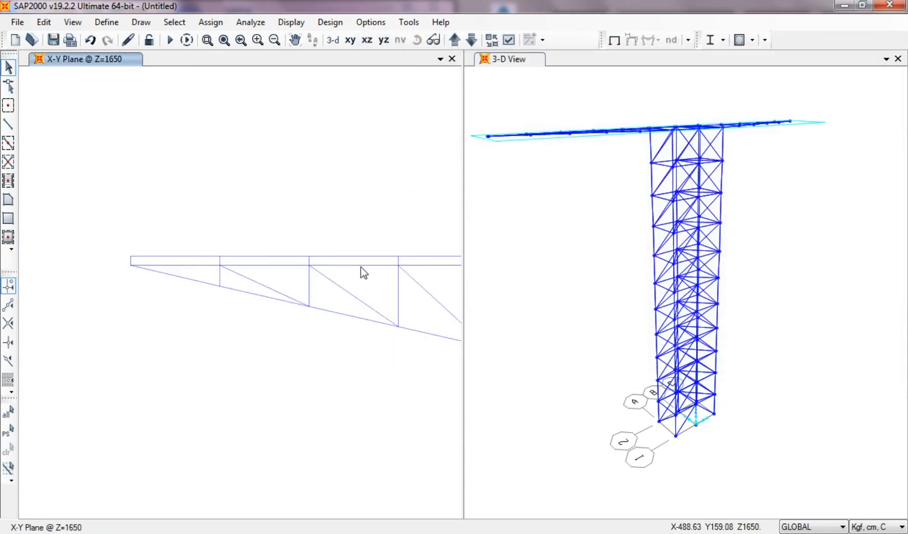
middle_drag(380, 308, 237, 301)
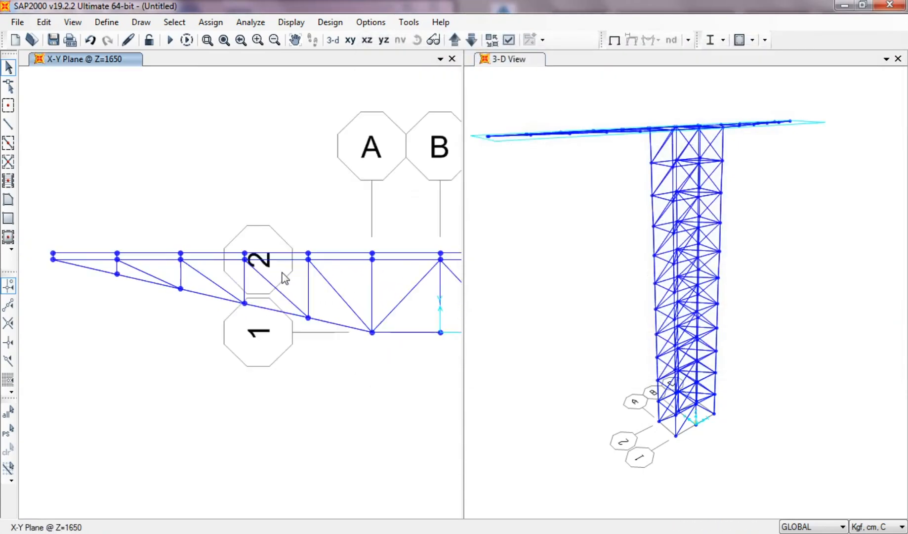
drag(362, 234, 34, 260)
middle_drag(261, 310, 192, 299)
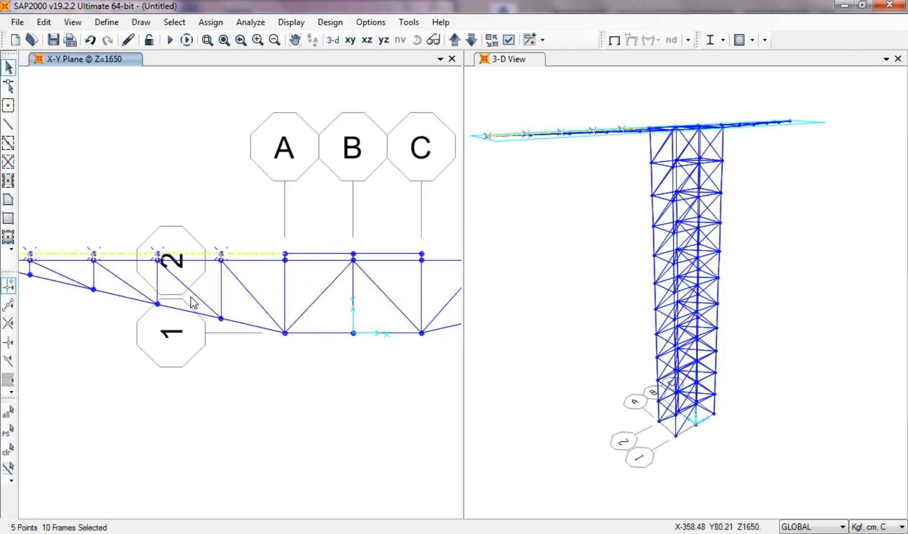
scroll(282, 269, down, 1)
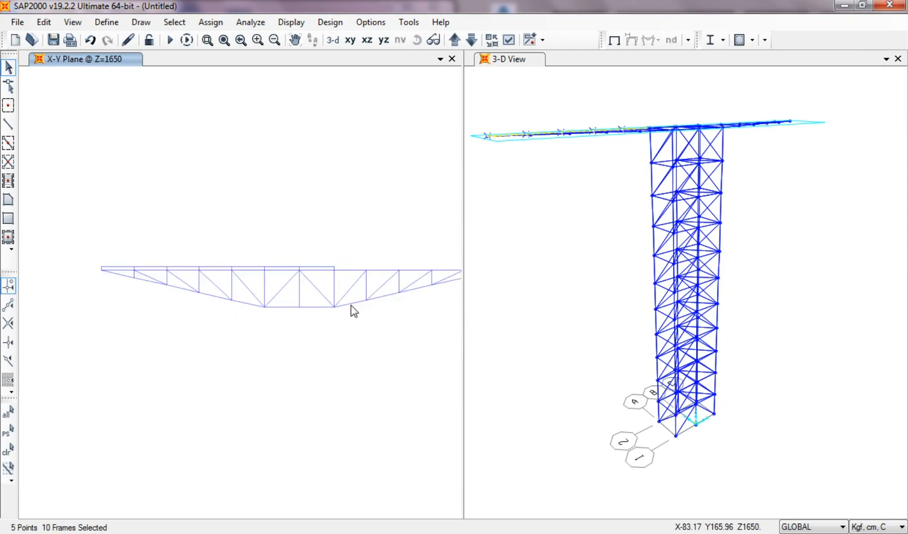
click(43, 22)
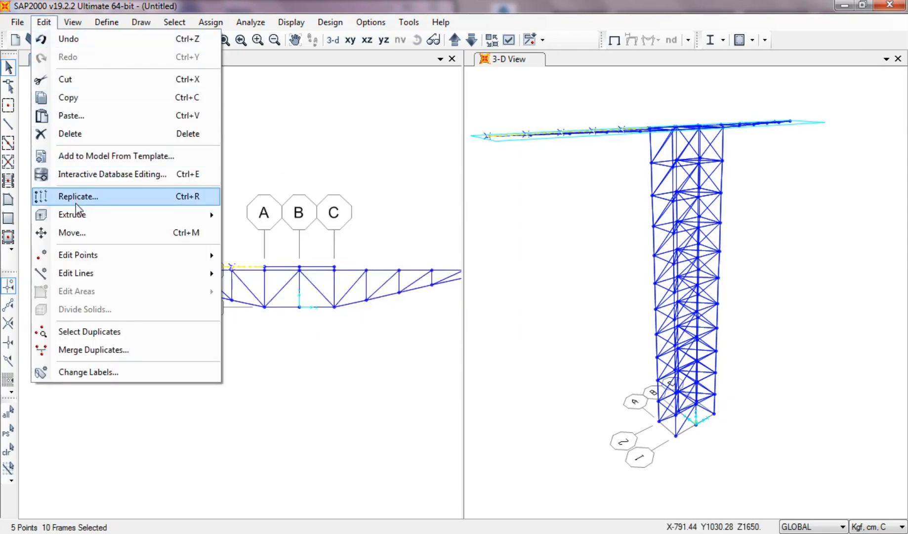
click(77, 197)
click(403, 139)
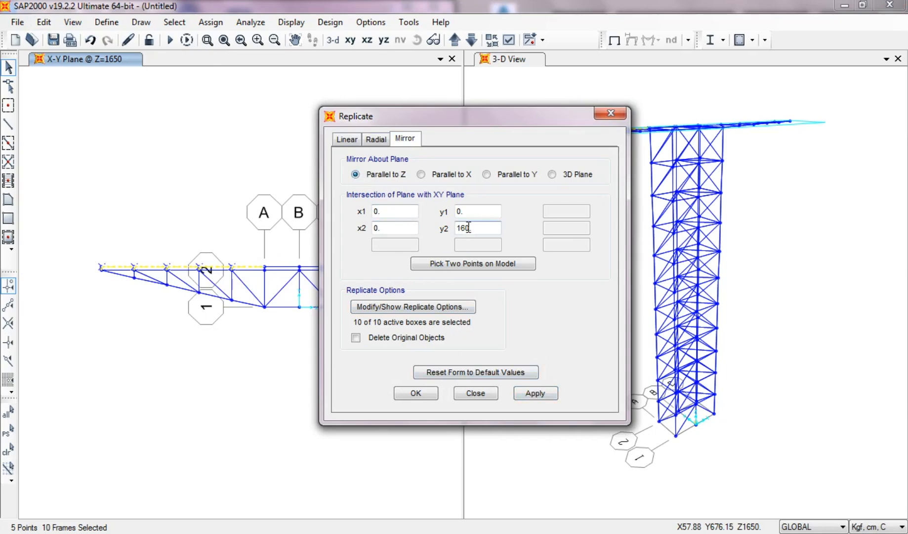
drag(459, 121, 629, 109)
click(705, 382)
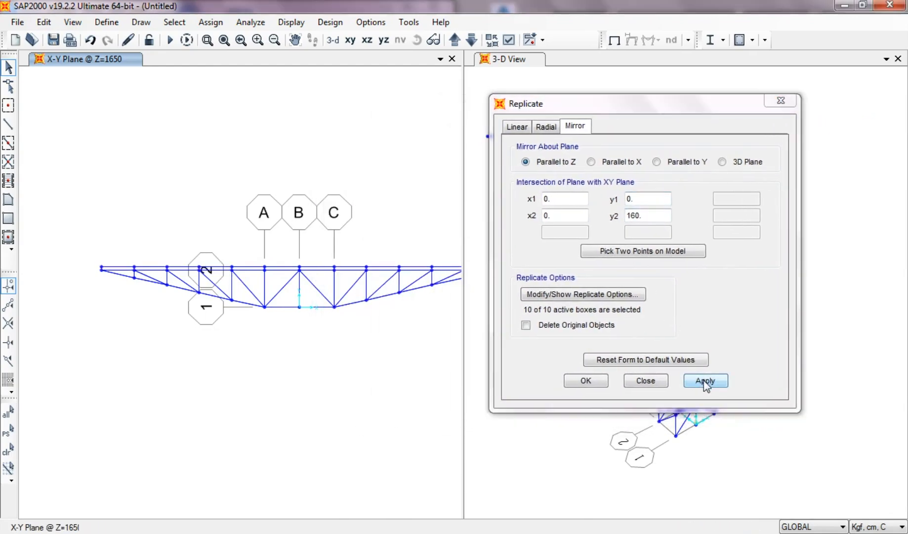
click(660, 381)
Replicate both cantilever trusses and all the offset framing linearly once with dx 0, dy 0 and dz -300.
shift+middle_drag(554, 260, 652, 283)
middle_drag(401, 331, 325, 314)
drag(431, 209, 252, 346)
middle_drag(252, 349, 368, 357)
drag(295, 220, 134, 320)
scroll(361, 242, up, 5)
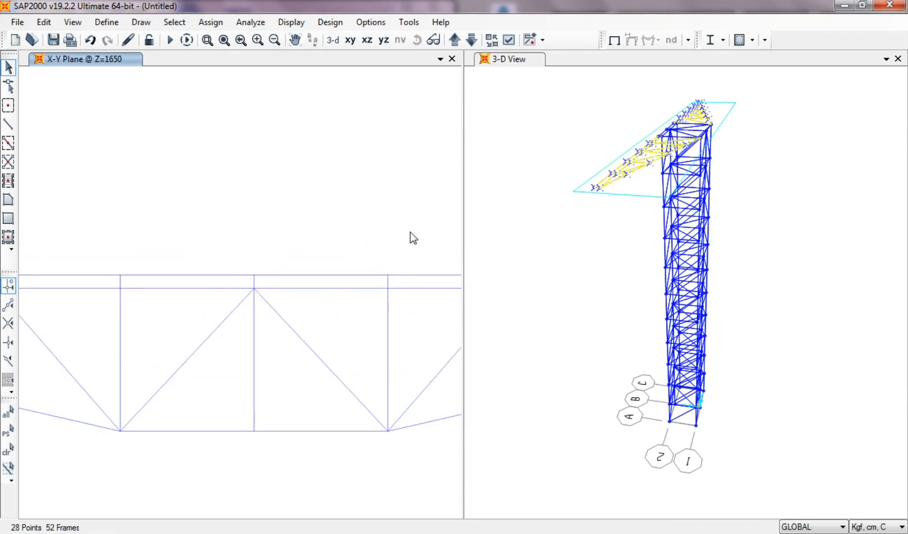
drag(411, 233, 91, 279)
scroll(273, 274, down, 1)
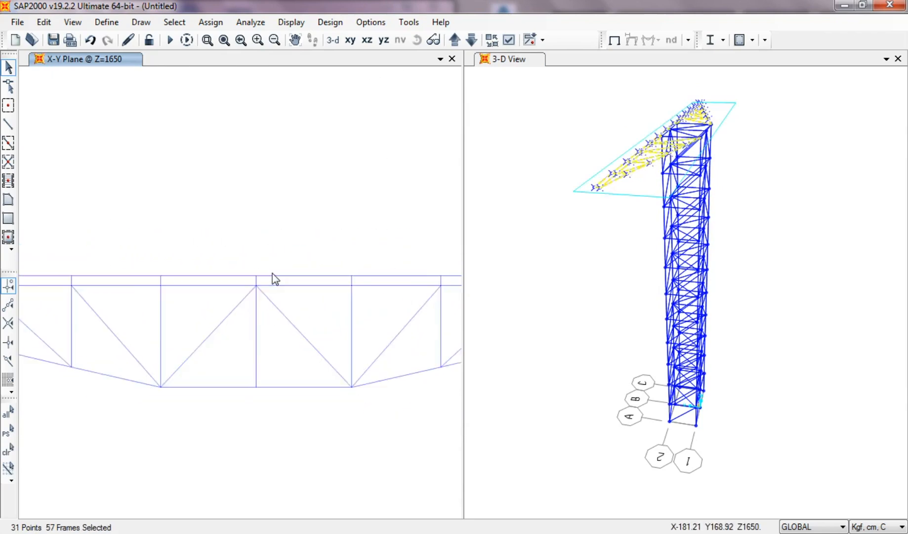
scroll(275, 279, down, 4)
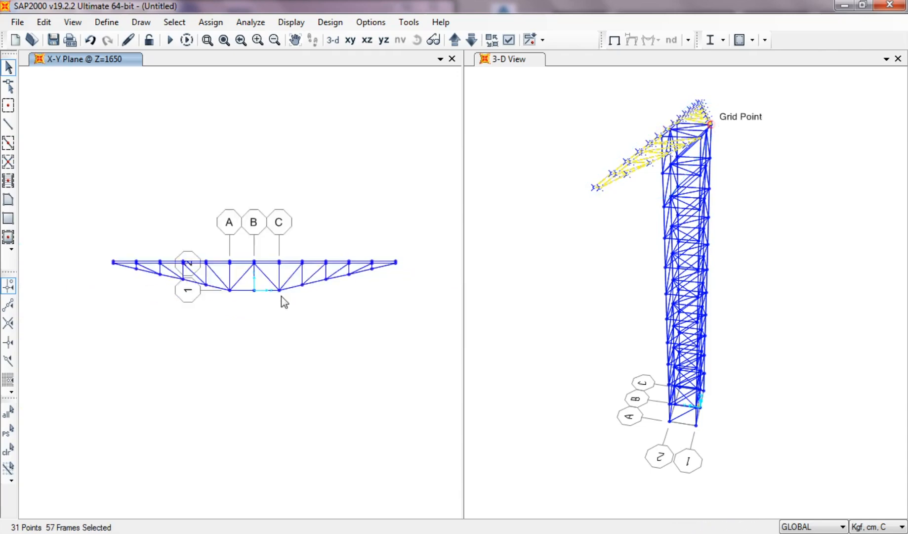
click(44, 22)
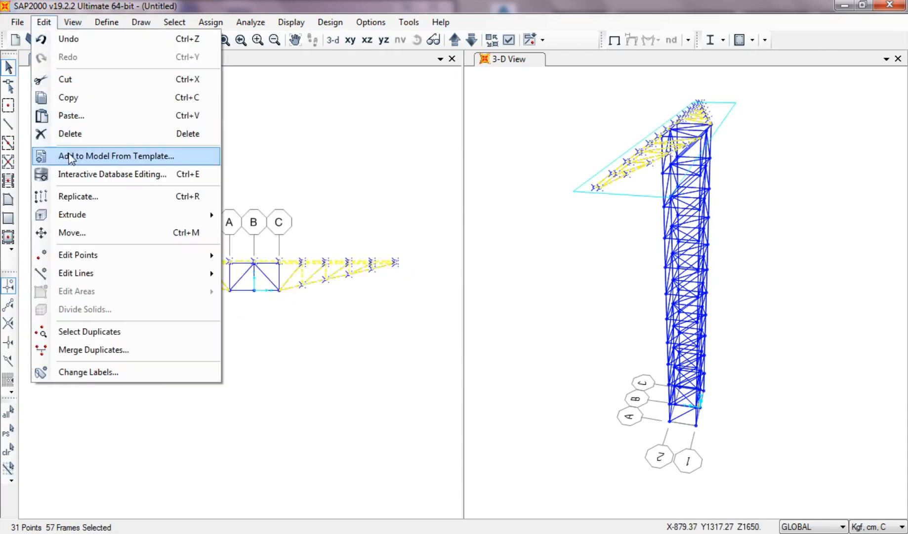
click(80, 196)
drag(398, 176, 341, 176)
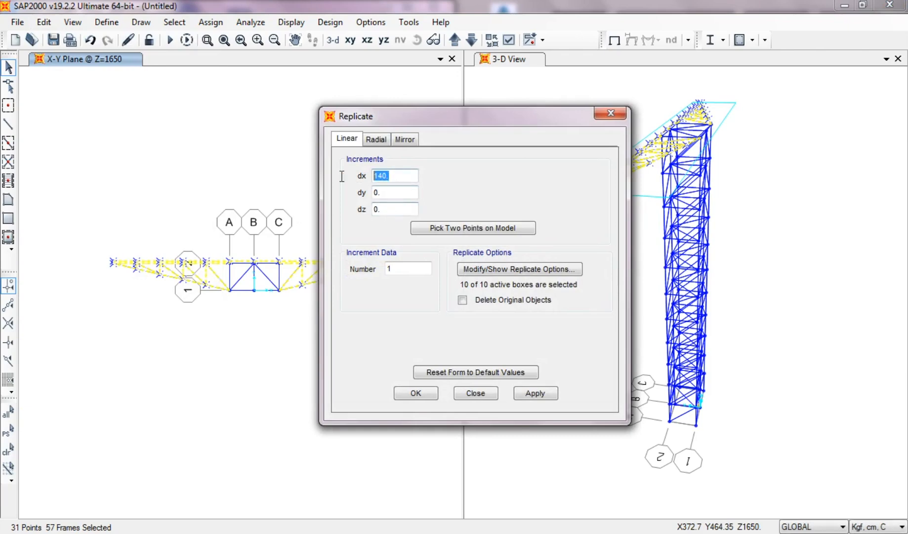
text(0)
drag(377, 208, 357, 212)
text(-)
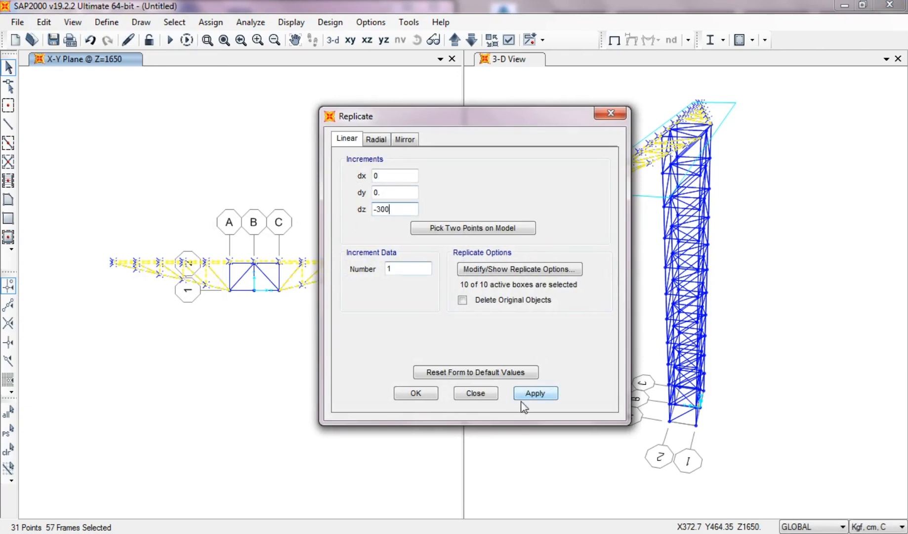
click(535, 393)
click(476, 393)
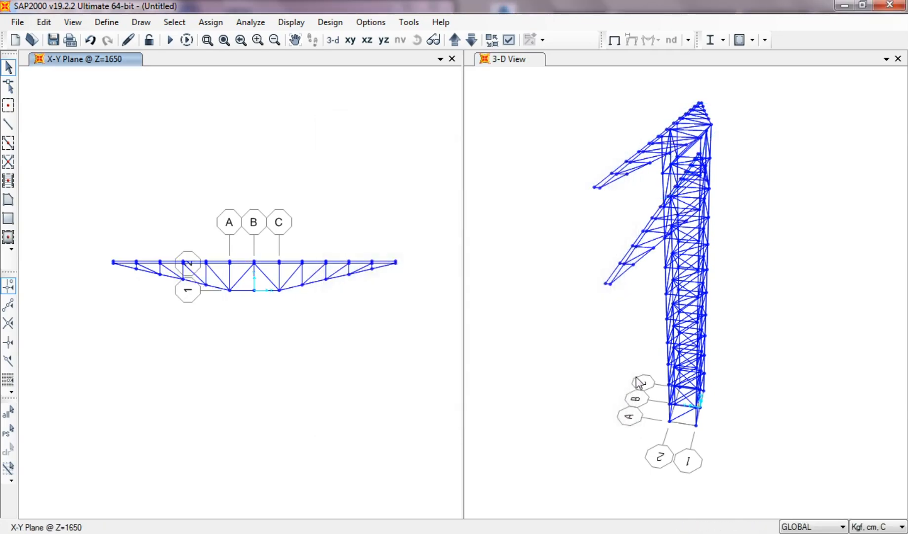
Draw two vertical frames at X=-430 joining the lower and upper A-side trusses, one at Y=160 and one at Y=64.
click(621, 370)
mouse_move(621, 371)
mouse_down()
mouse_move(574, 345)
mouse_move(675, 345)
mouse_move(665, 360)
mouse_move(611, 369)
mouse_move(626, 366)
mouse_move(633, 378)
mouse_up()
click(9, 124)
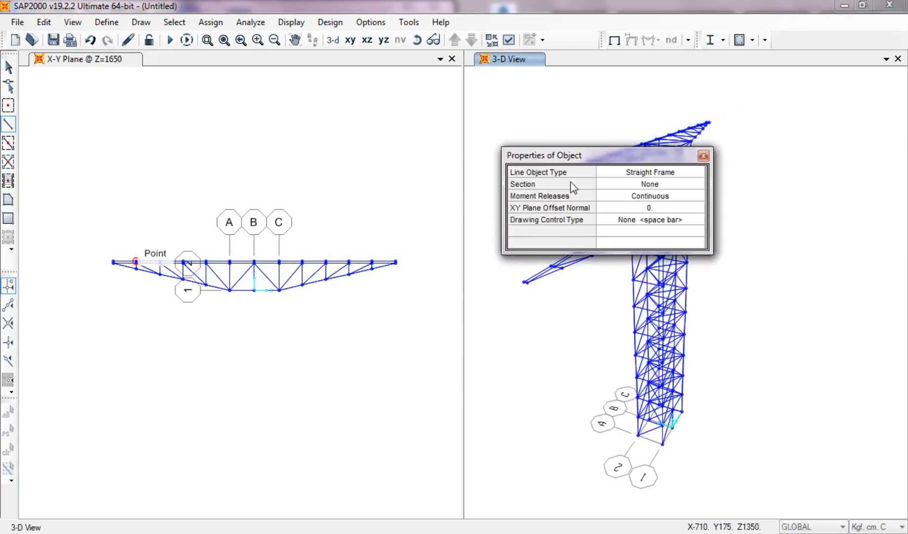
drag(572, 157, 259, 165)
drag(598, 264, 616, 338)
scroll(600, 248, up, 5)
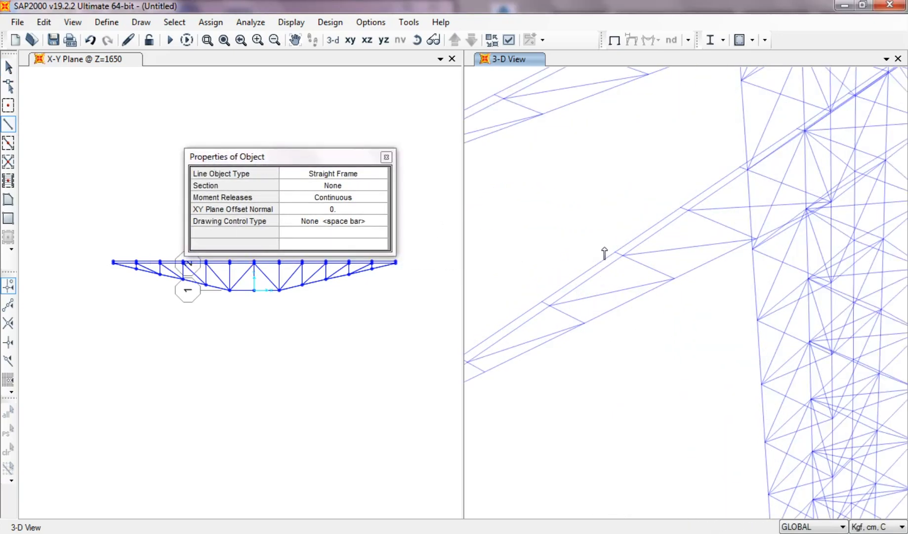
middle_drag(622, 278, 630, 339)
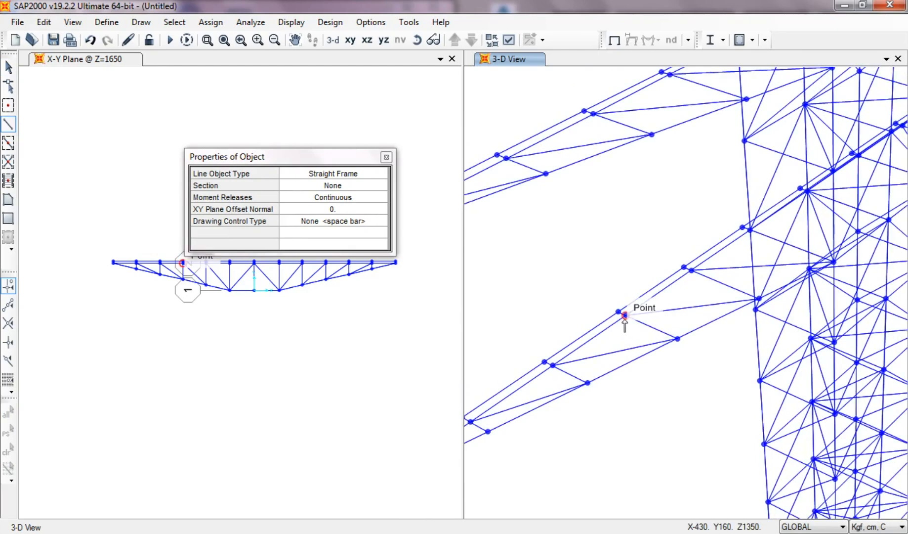
click(594, 114)
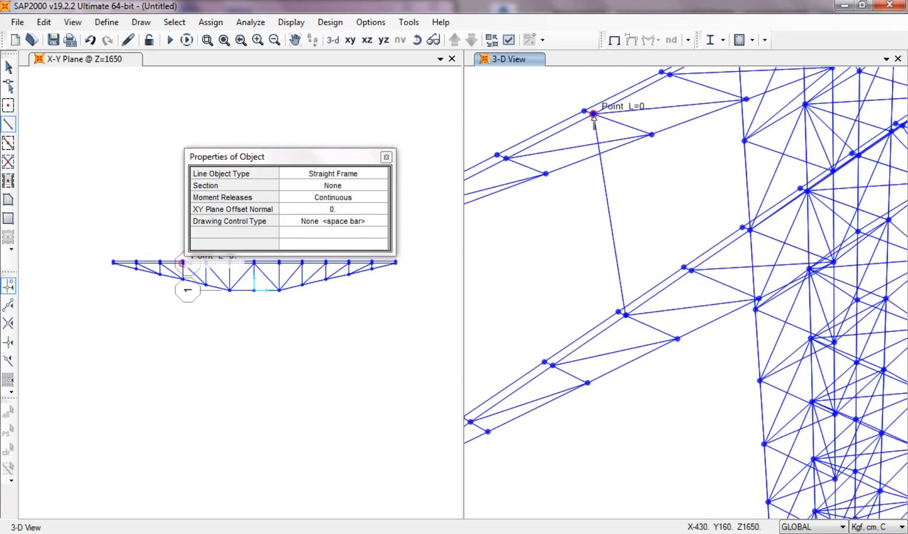
click(678, 339)
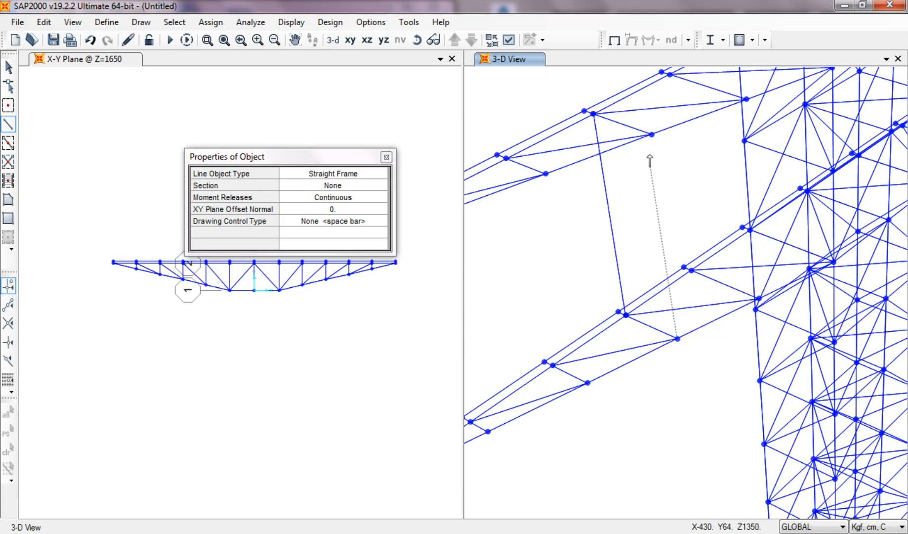
click(652, 134)
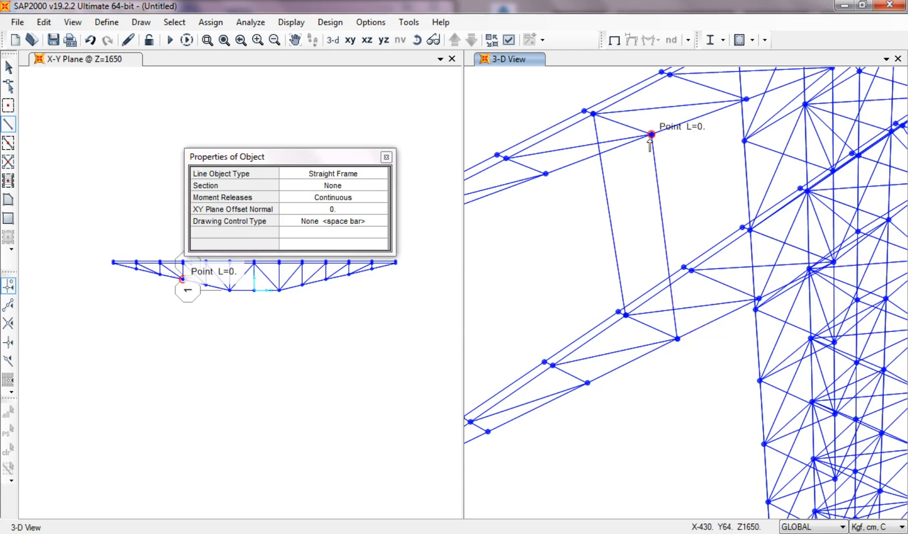
Draw a horizontal frame between the two verticals' midpoints and two diagonals from the Y=64 midpoint to the Y=160 vertical's ends.
click(8, 305)
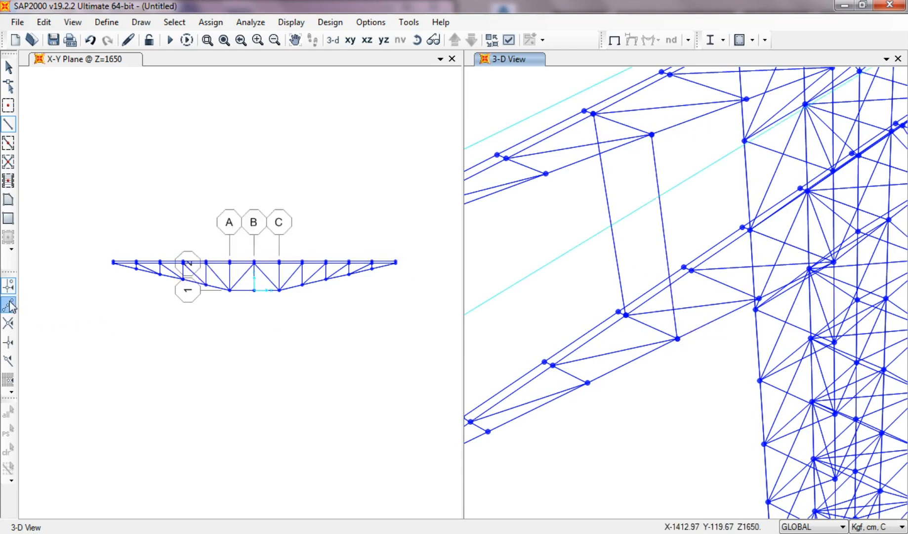
click(665, 243)
click(611, 222)
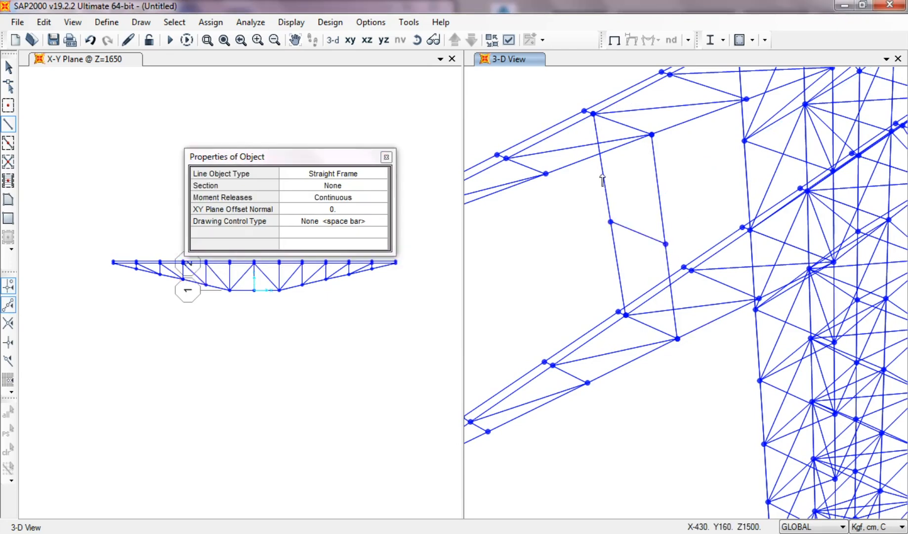
click(593, 114)
click(666, 244)
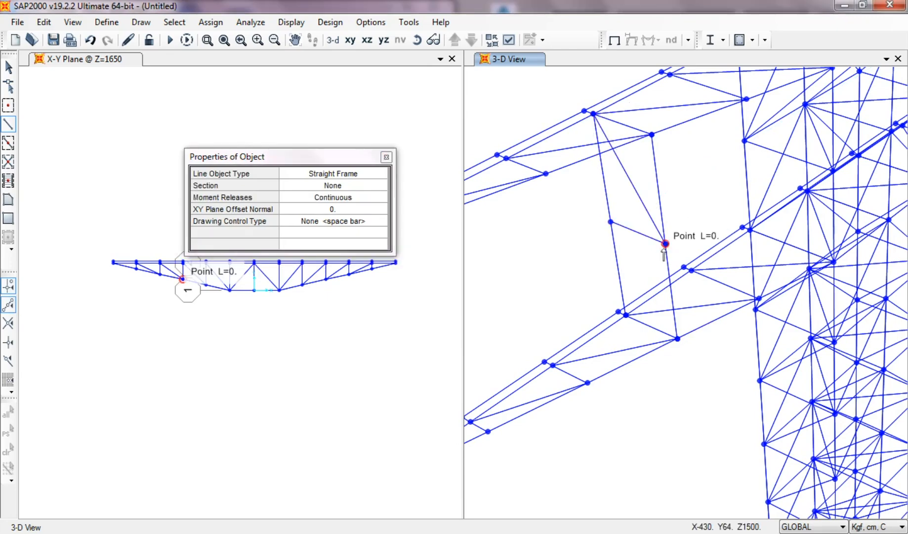
click(625, 315)
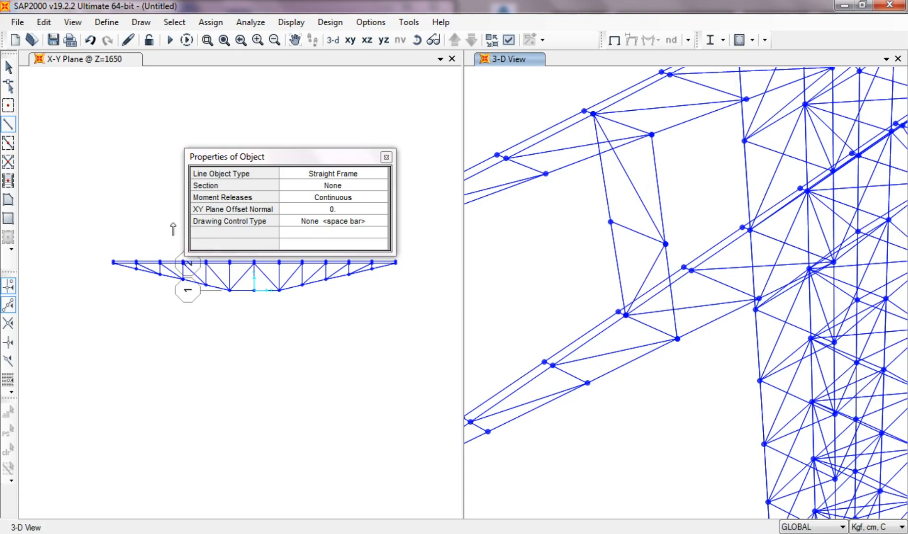
key(Escape)
Mirror the A-side vertical connecting panel about a plane parallel to Z through (0, 0) and (0, 160).
drag(685, 195, 576, 260)
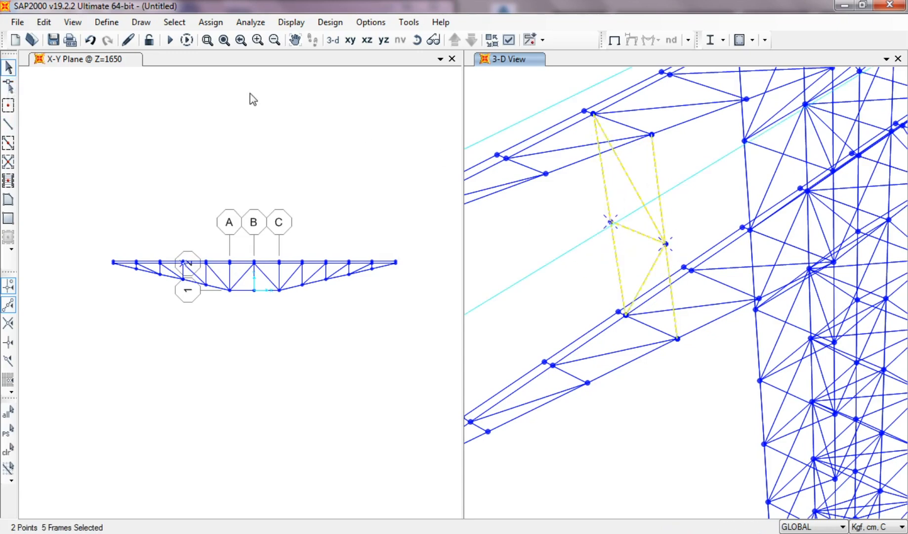
click(44, 22)
click(63, 197)
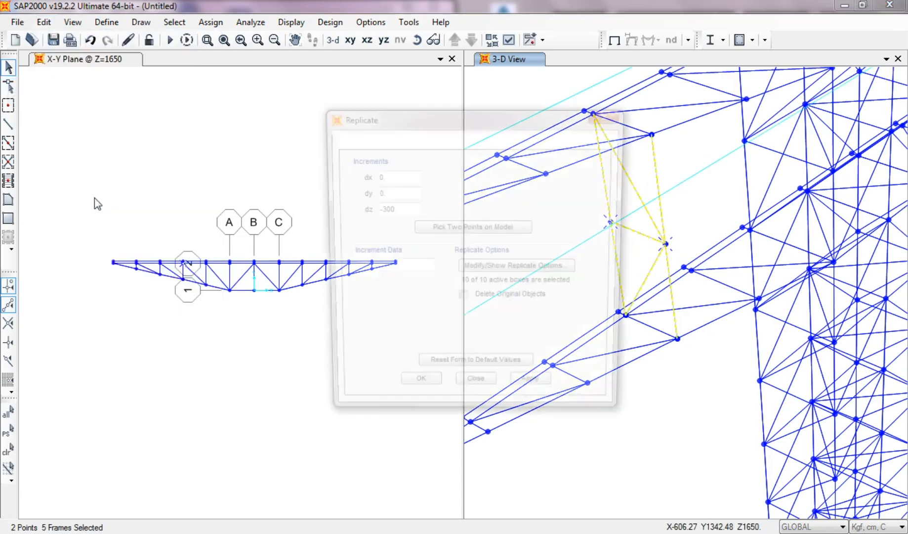
click(406, 140)
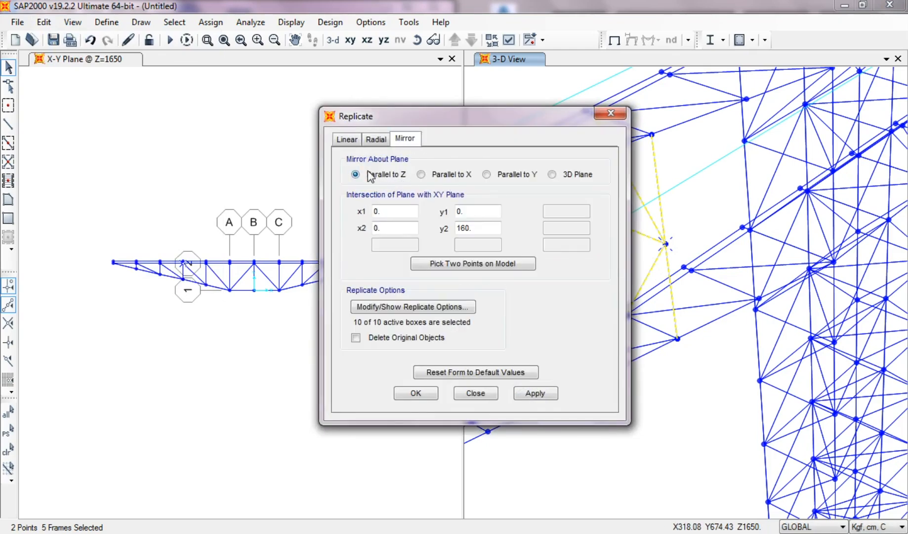
click(531, 397)
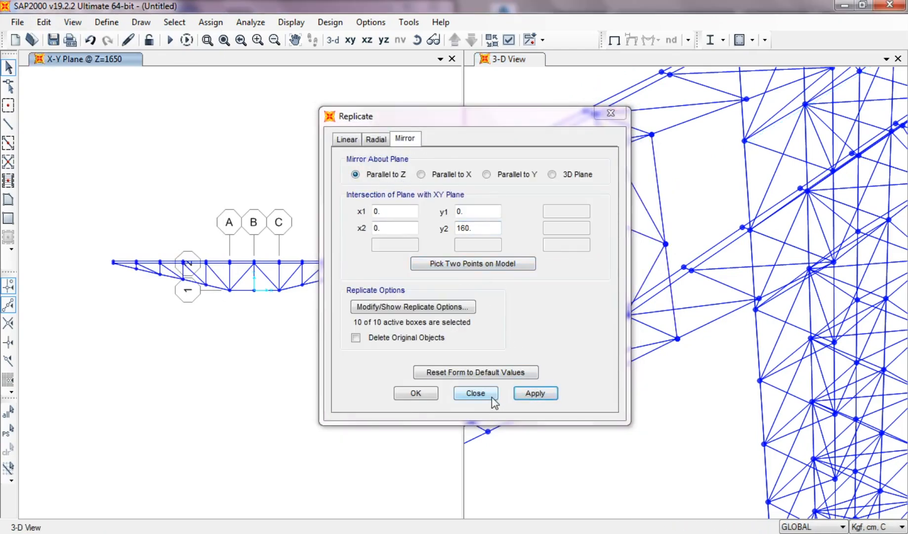
click(490, 398)
Add Y grid line 3 to the GLOBAL grid system and try to set its ordinate to 175 cm.
scroll(683, 321, down, 3)
shift+middle_drag(748, 365, 762, 348)
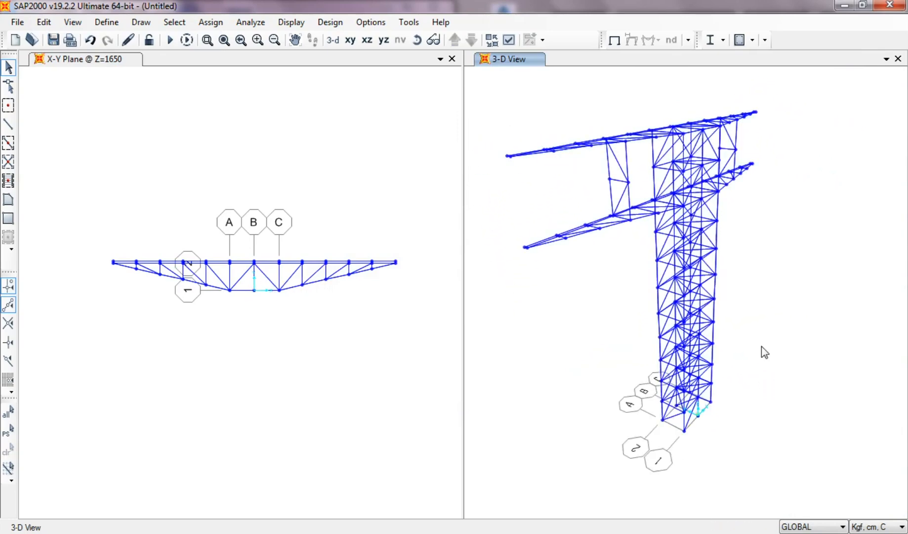
middle_drag(716, 282, 718, 300)
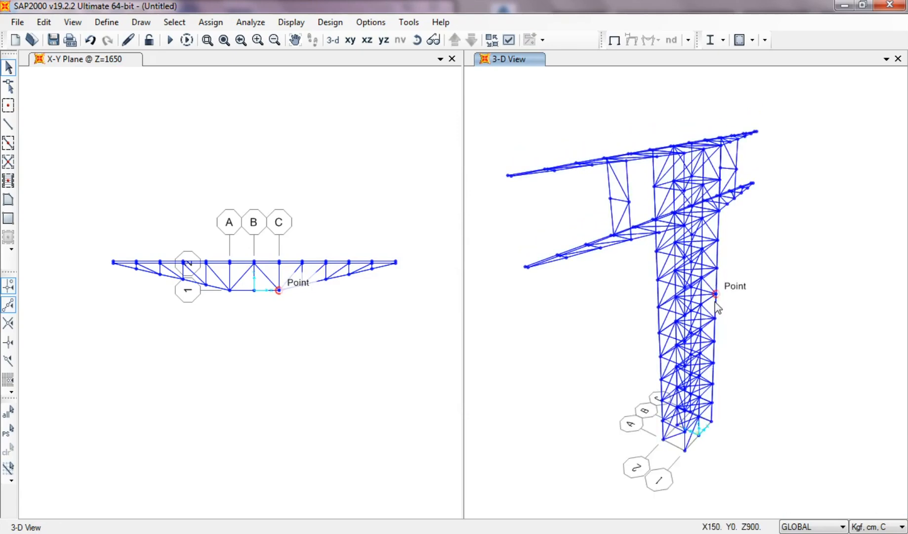
right_click(316, 119)
click(355, 126)
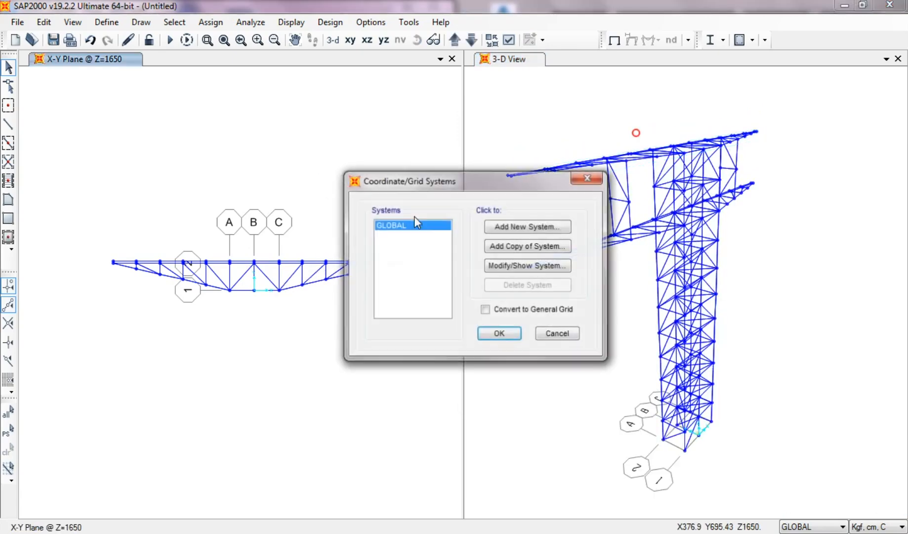
click(502, 266)
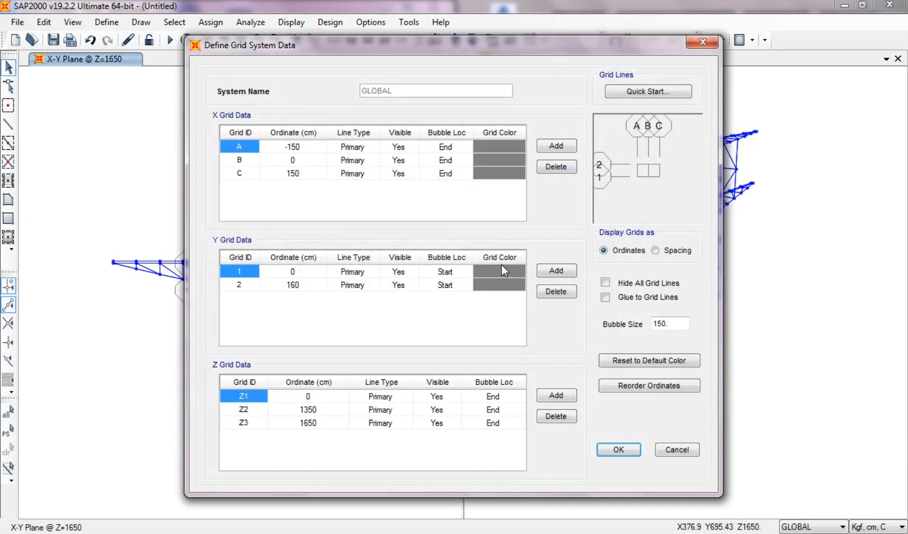
click(318, 285)
click(556, 272)
click(311, 298)
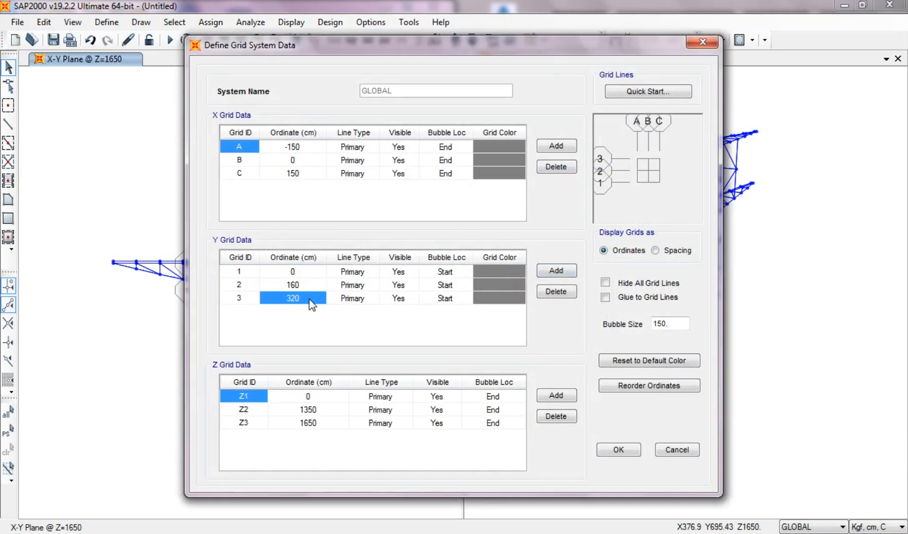
click(311, 299)
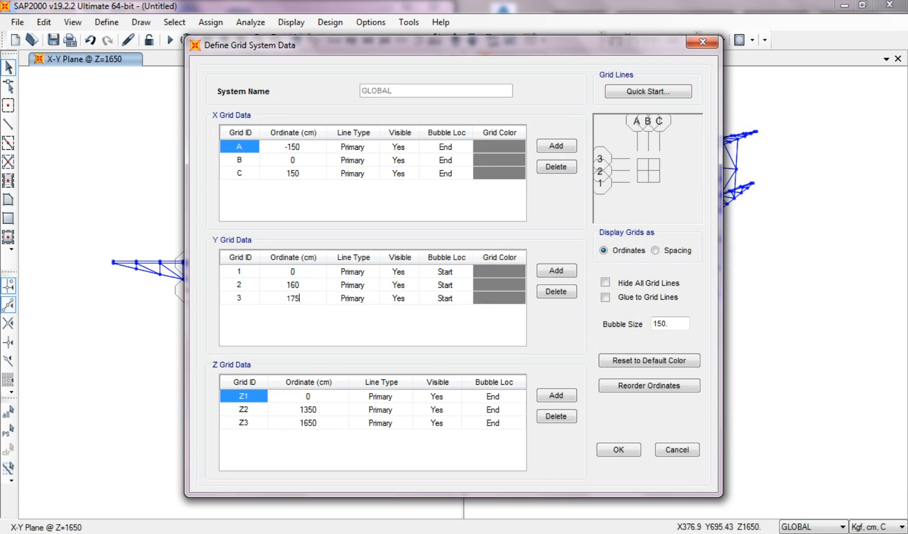
click(601, 447)
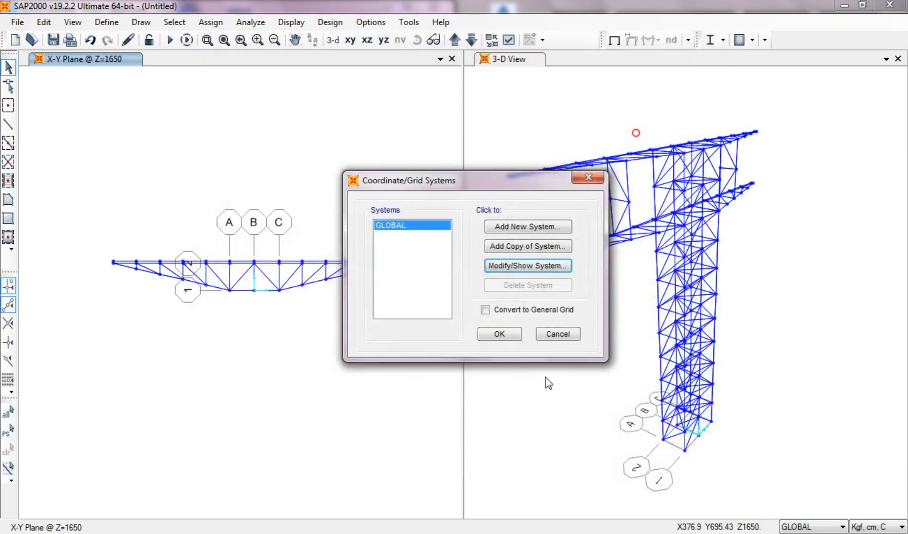
click(510, 333)
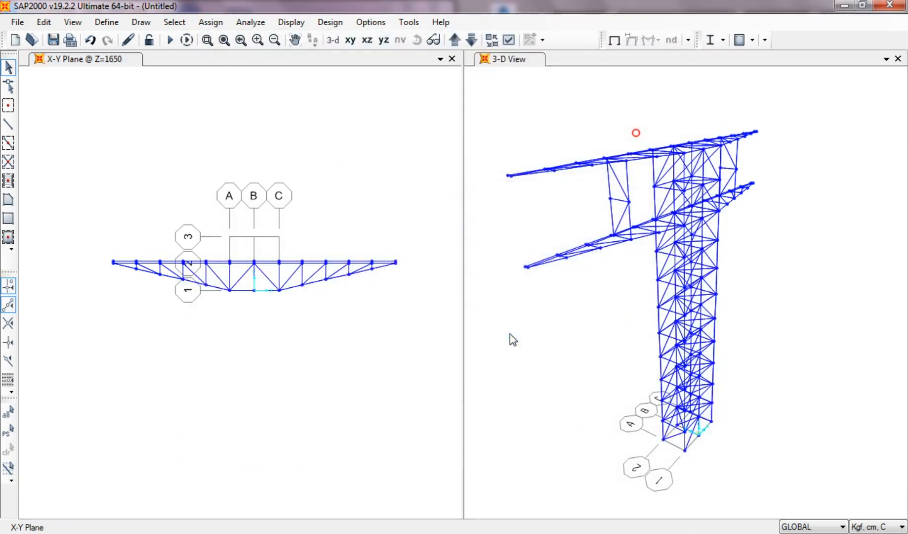
Set the ordinate of Y grid line 3 in the GLOBAL grid system to 175 cm.
right_click(346, 340)
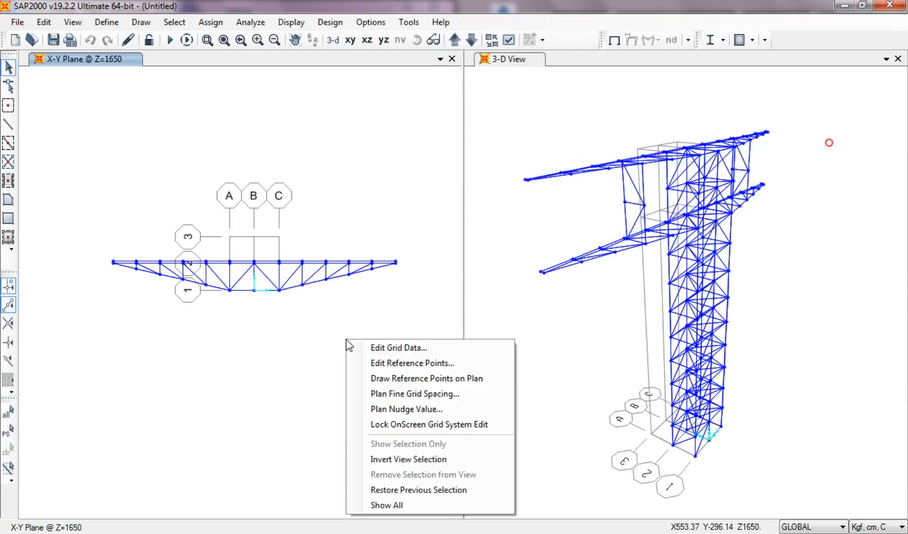
click(355, 356)
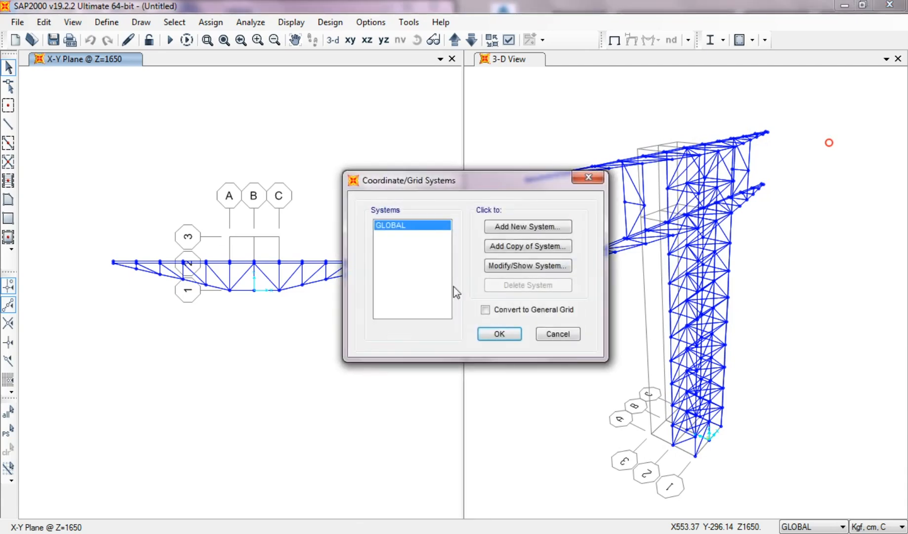
click(502, 266)
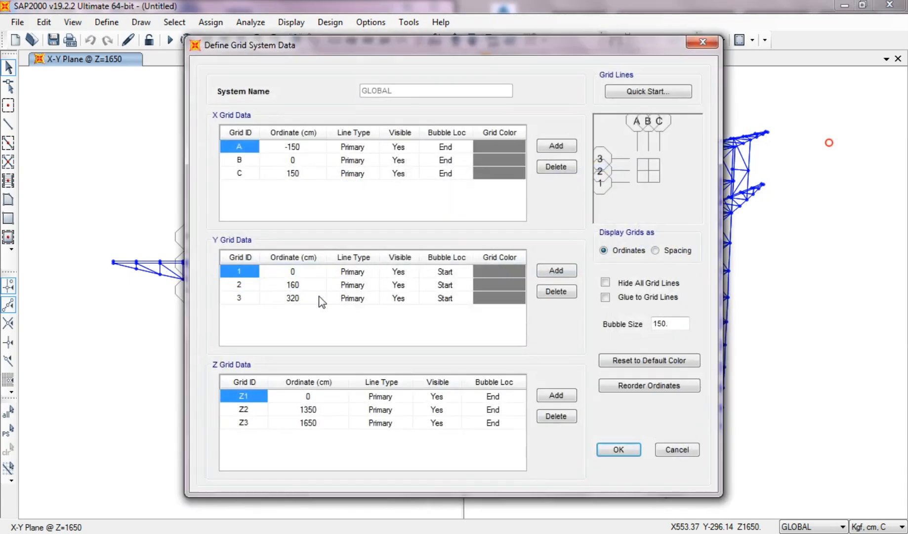
click(317, 303)
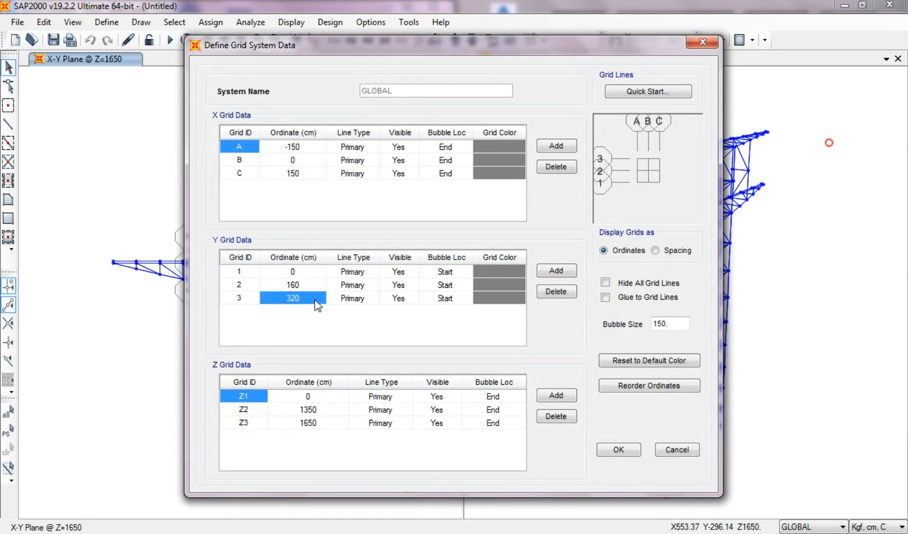
click(312, 300)
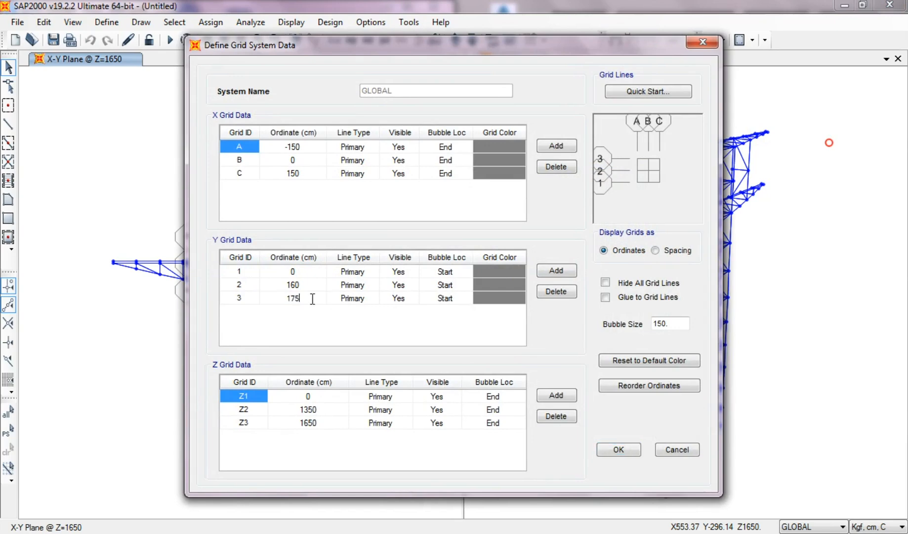
key(Return)
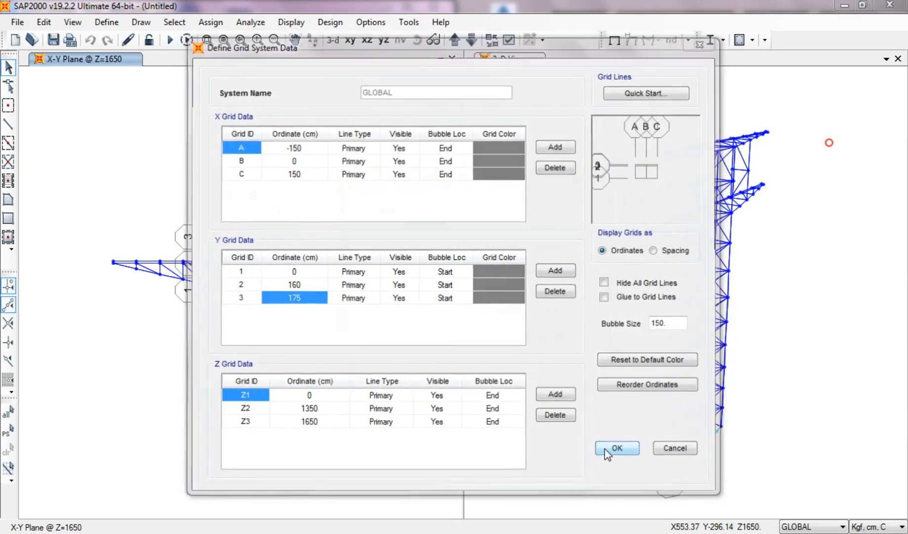
click(613, 449)
click(488, 333)
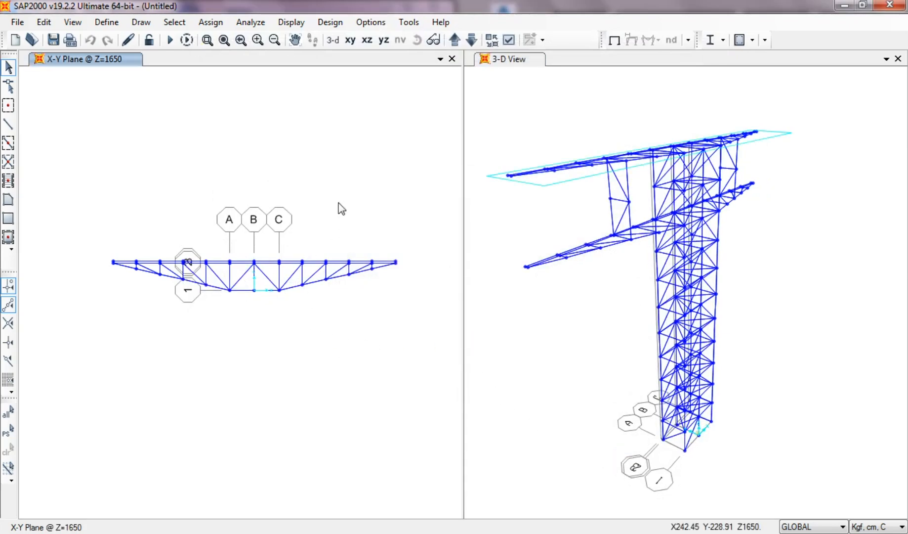
In the X-Z plane at Y=175, draw special joints with a Z offset of 60 above both ends of the upper chord.
click(352, 43)
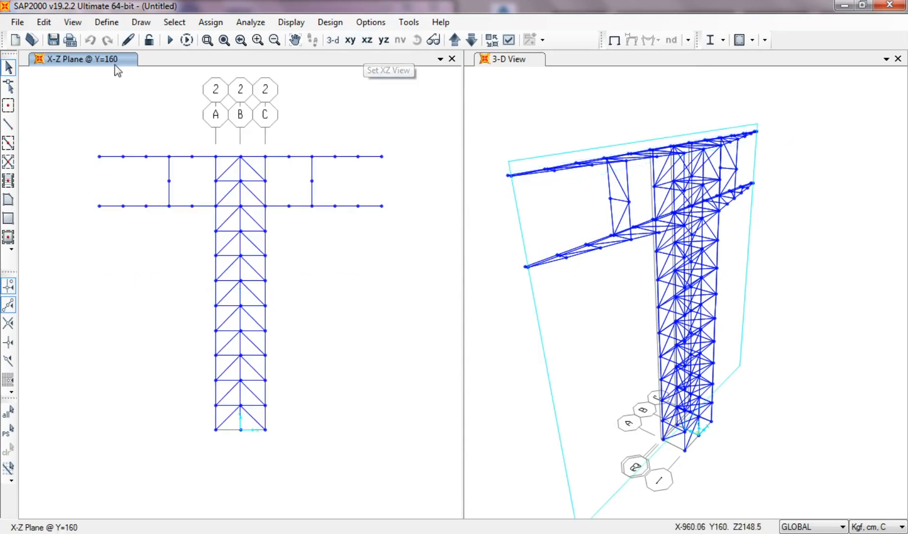
click(455, 40)
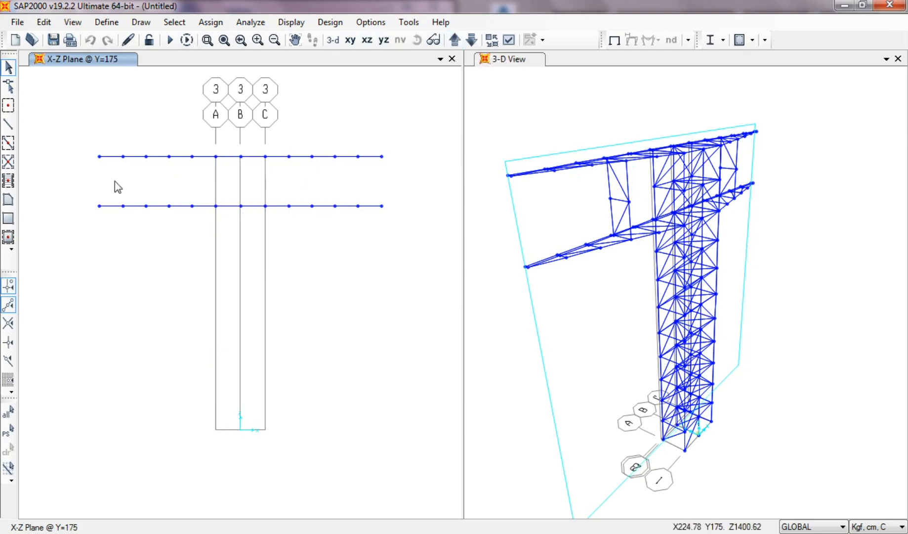
click(8, 105)
drag(351, 162, 528, 133)
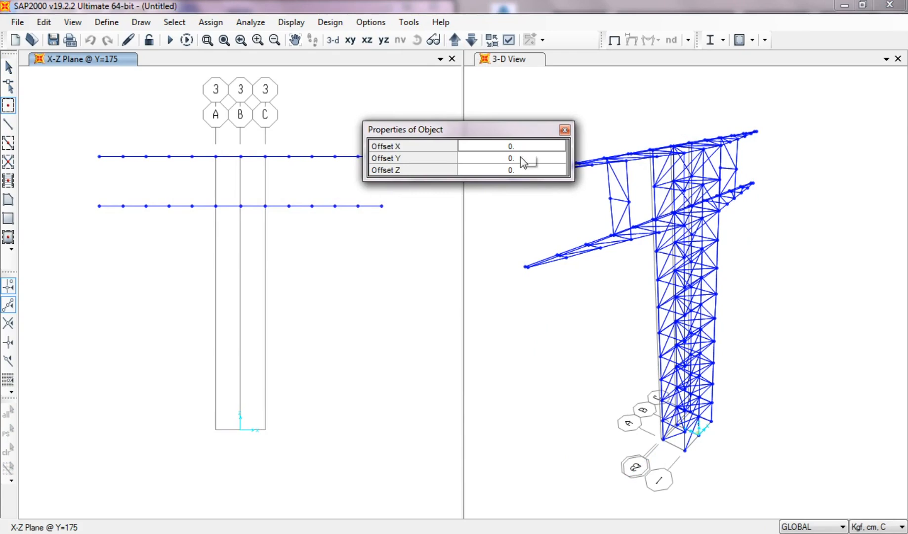
click(521, 171)
text(60)
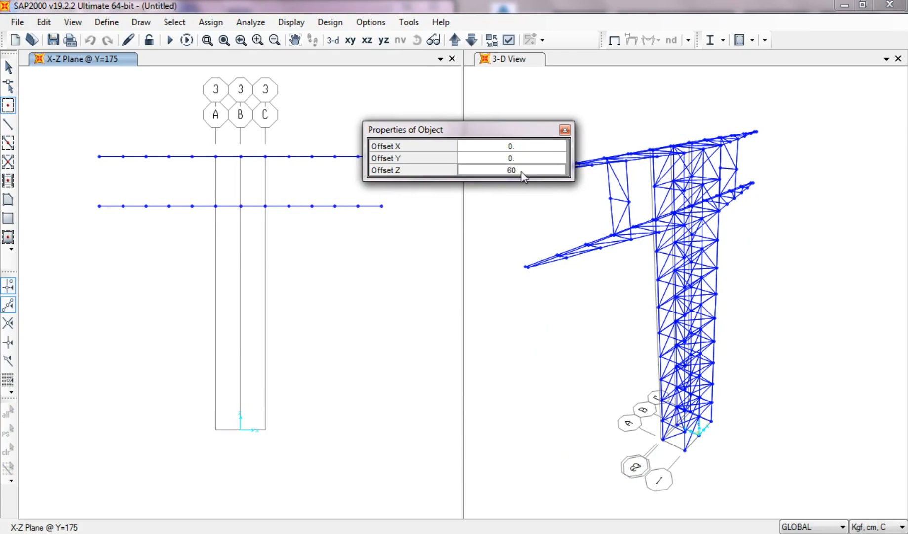
click(99, 156)
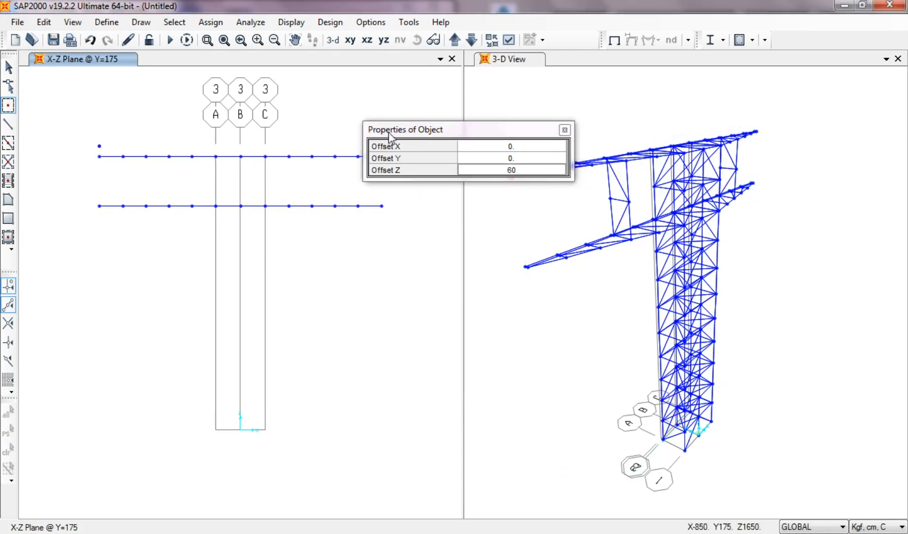
drag(390, 136, 444, 136)
click(381, 156)
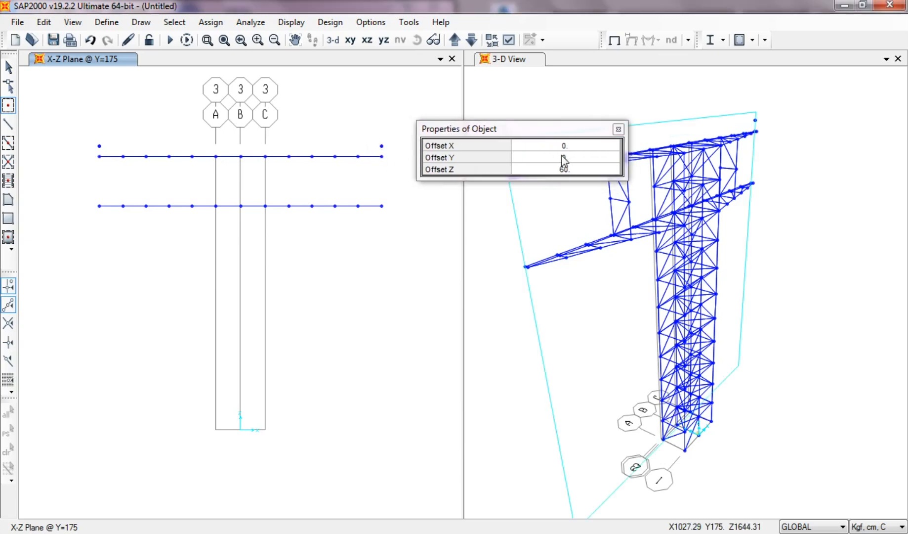
Draw special joints with a Z offset of -60 below both ends of the lower chord in the Y=175 plane.
click(568, 170)
text(-)
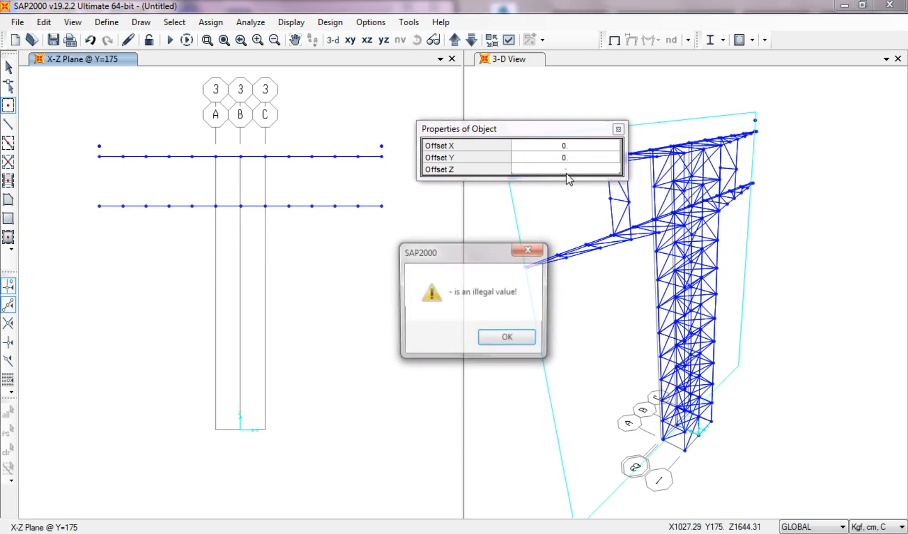
click(527, 248)
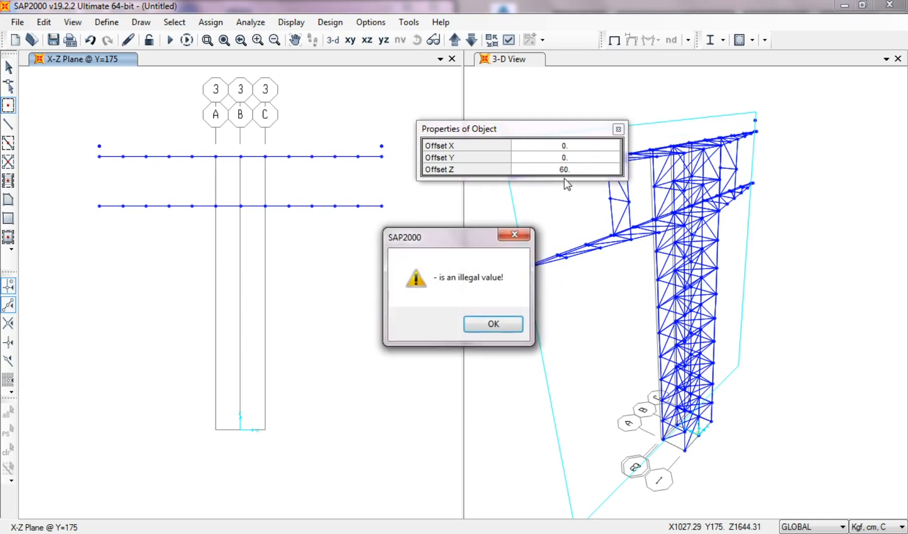
click(510, 325)
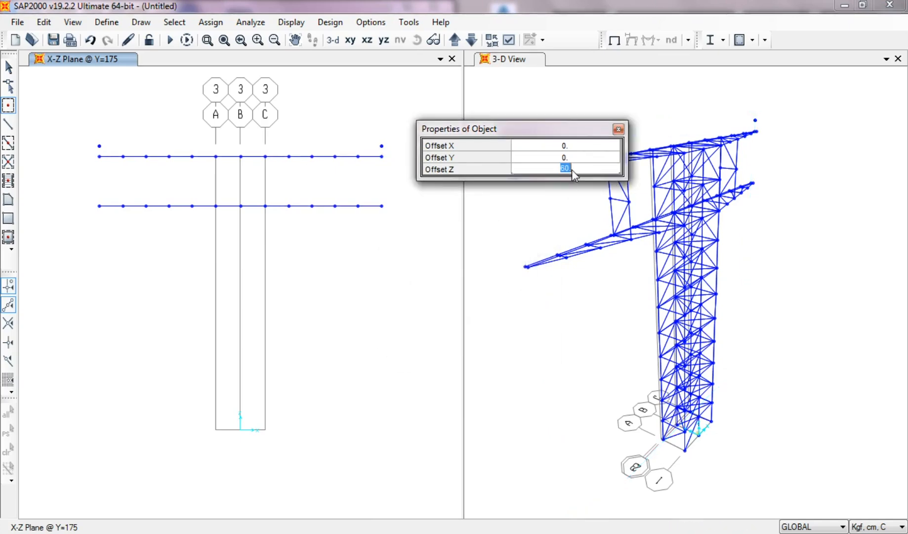
key(BackSpace)
text(-60)
click(383, 206)
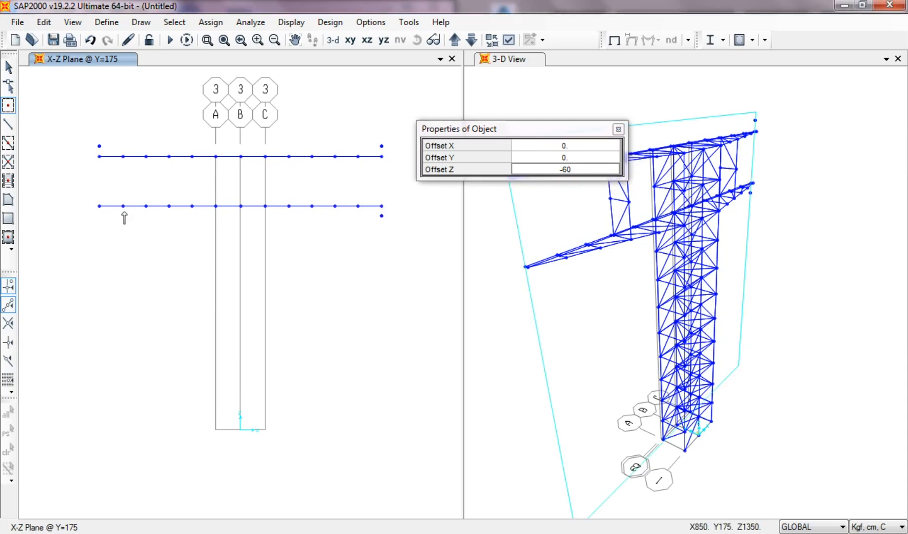
Draw straight frames joining the four offset corner joints into a closed rectangle around the panel at Y=175.
click(7, 124)
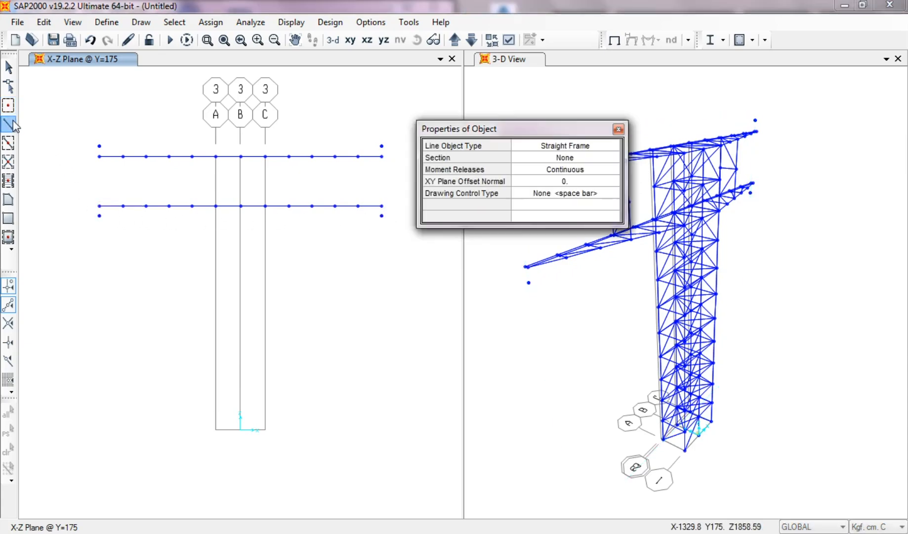
click(99, 215)
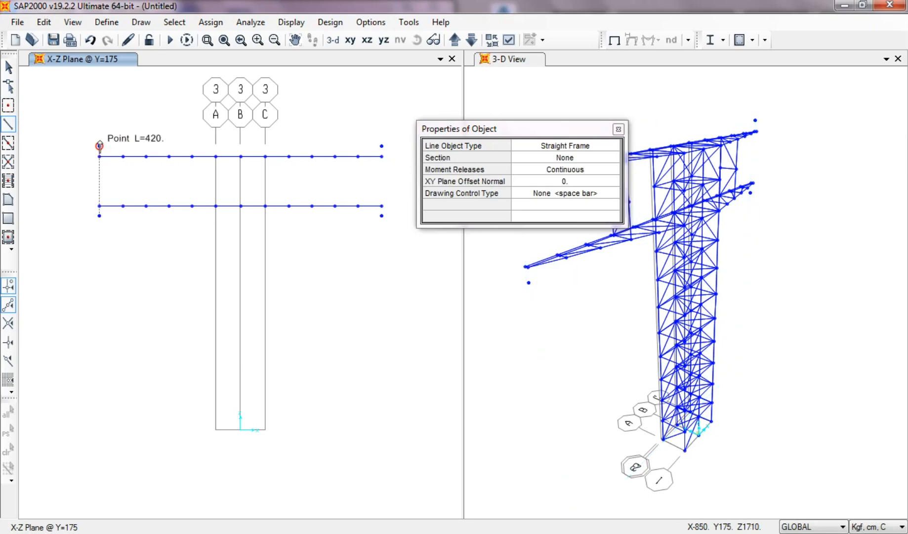
click(99, 146)
click(381, 146)
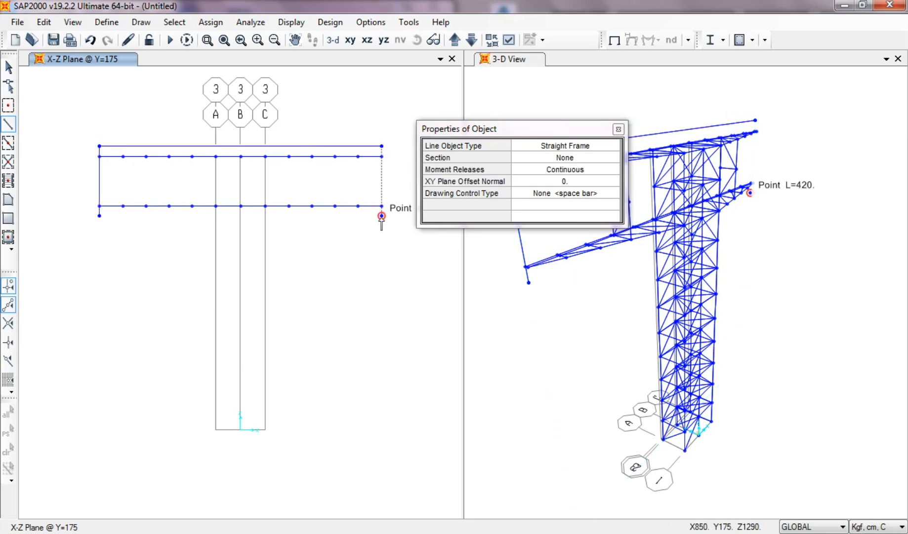
click(381, 216)
click(99, 215)
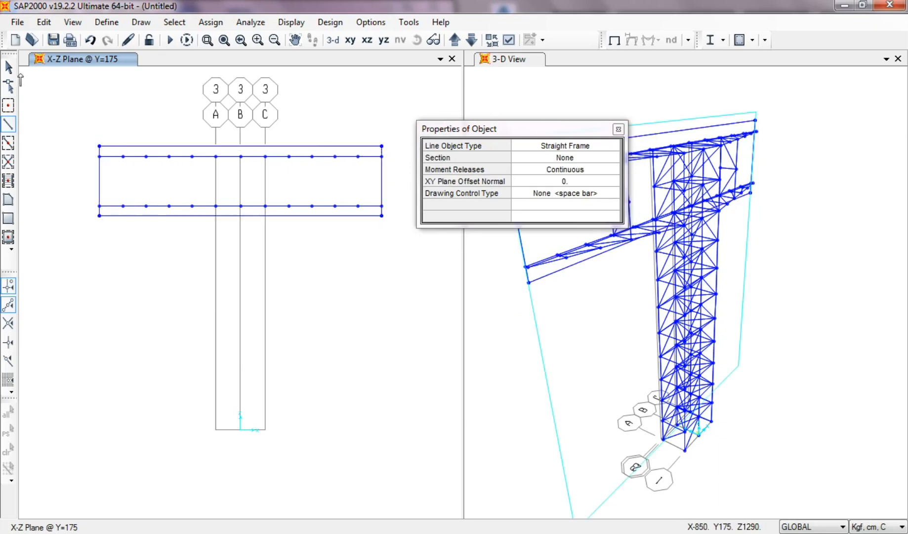
click(10, 68)
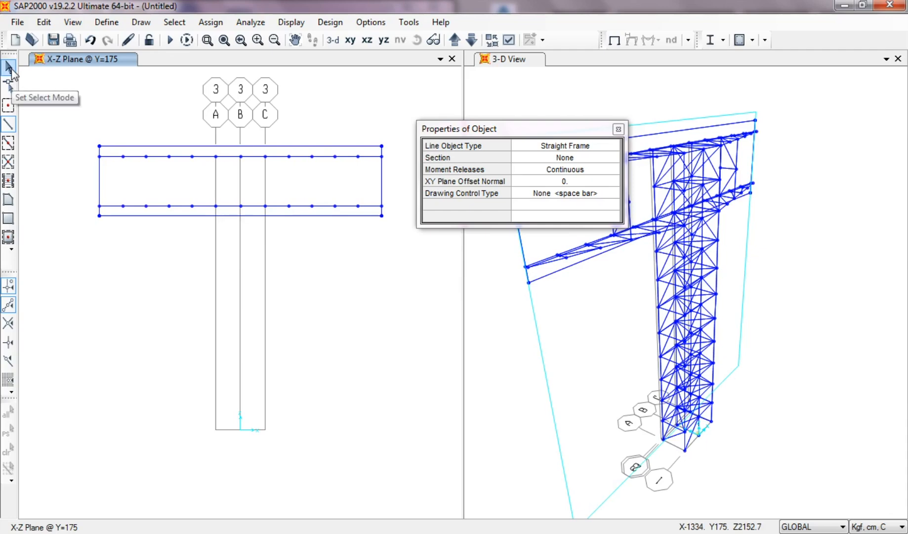
Replicate the vertical frame at the panel's negative-X end linearly 5 times with dx 140 and dz 0.
click(100, 181)
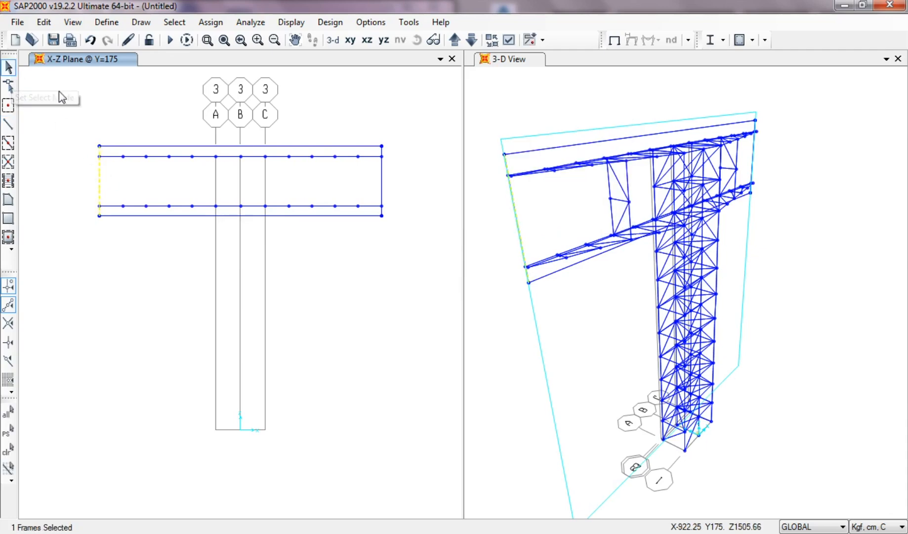
click(44, 23)
click(87, 365)
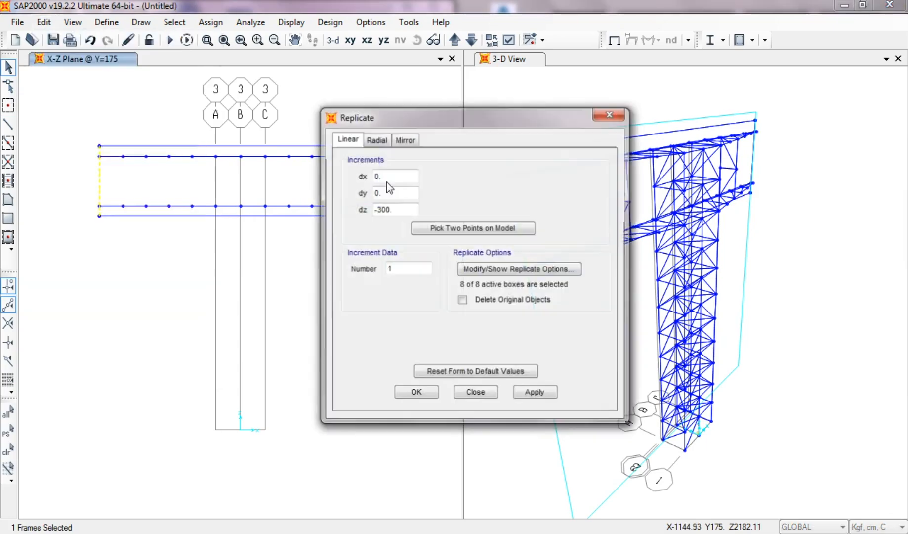
double_click(398, 208)
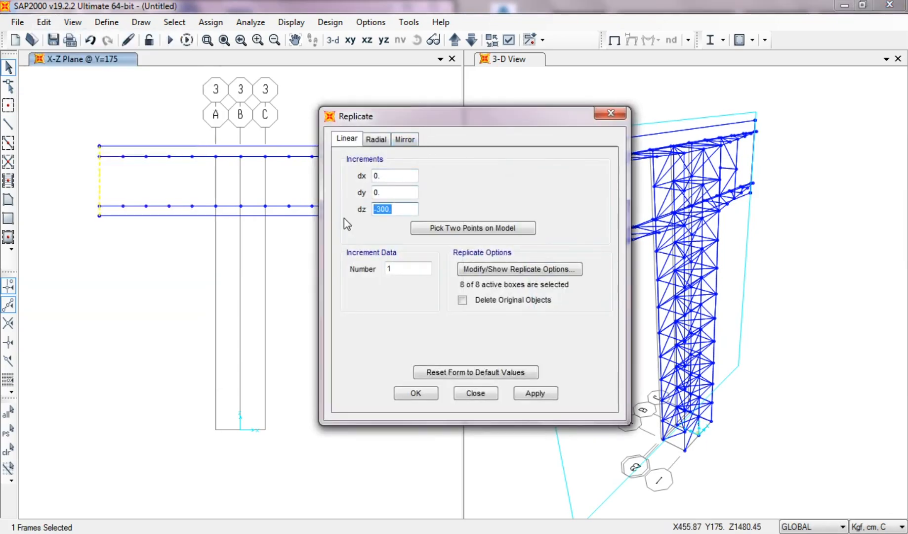
text(0)
double_click(388, 176)
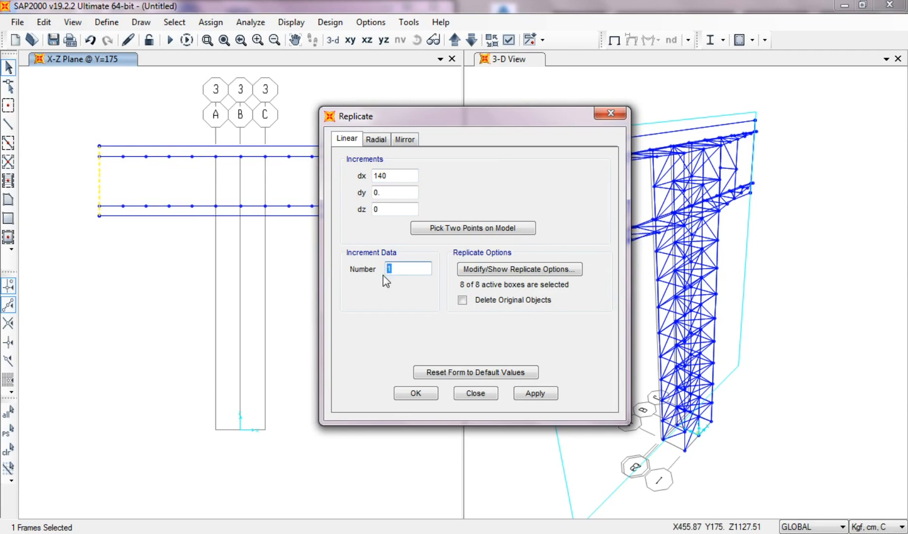
text(5)
click(525, 393)
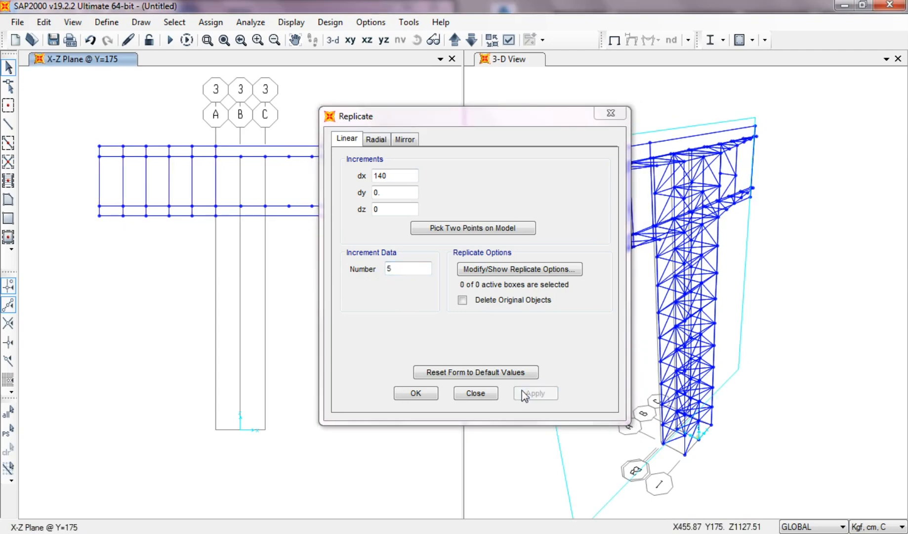
Replicate the panel's vertical frame on grid line A linearly 2 times with dx 150.
click(215, 192)
click(374, 276)
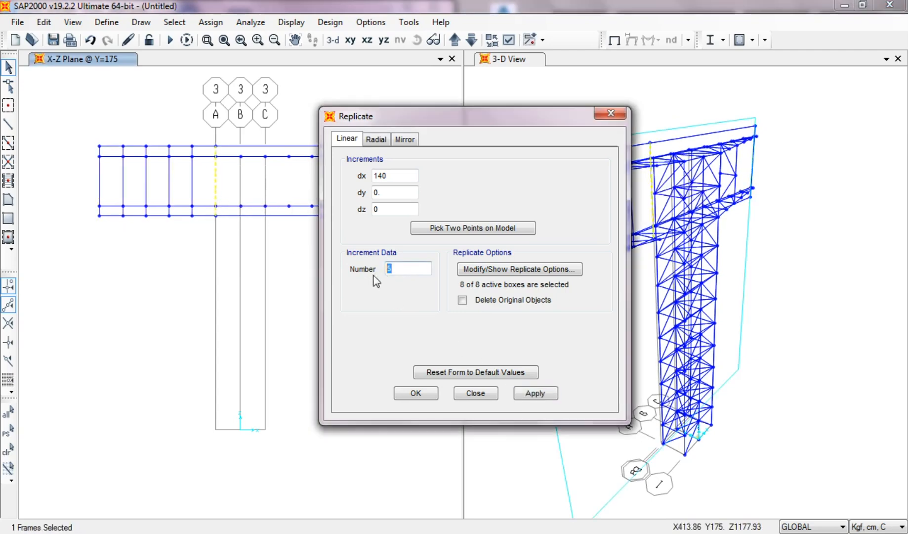
drag(383, 177, 366, 182)
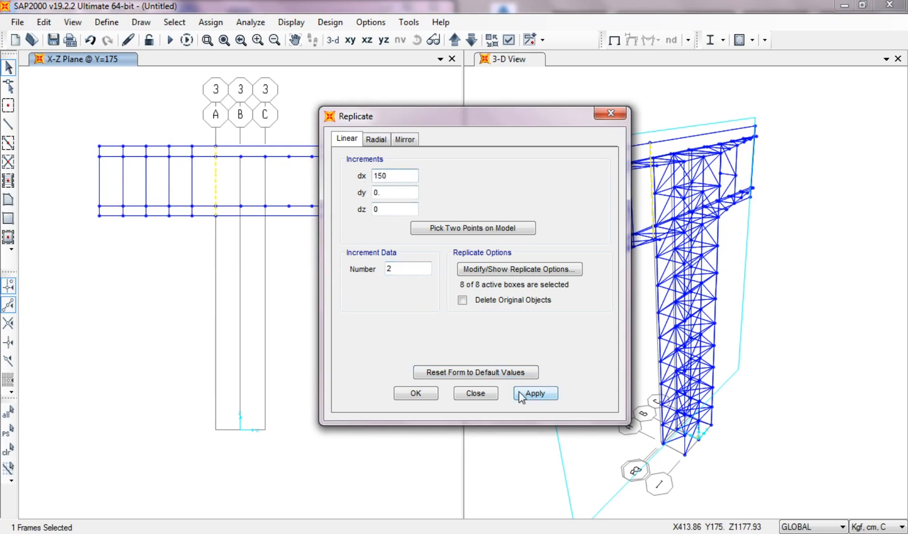
click(535, 393)
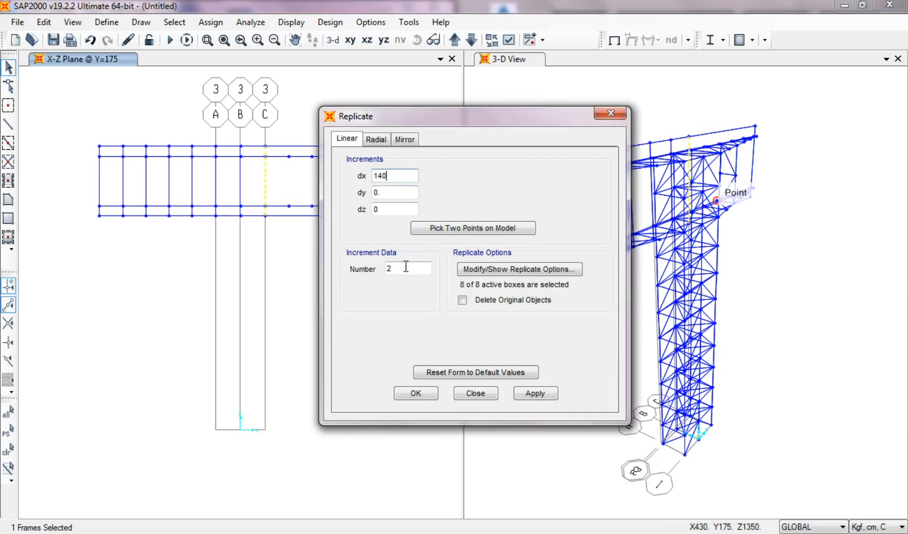
Replicate the panel's vertical frame on grid line C linearly 4 times with dx 140.
drag(405, 267, 365, 279)
text(5)
drag(420, 129, 571, 132)
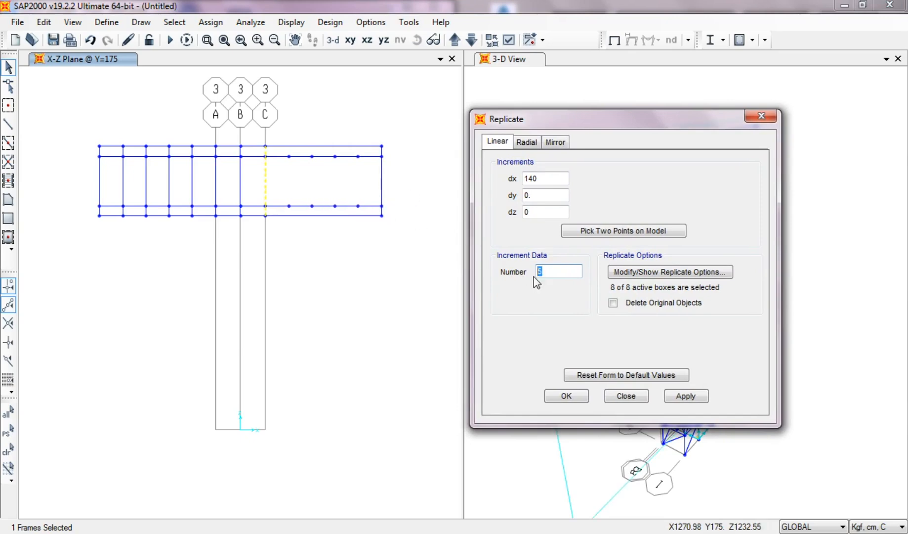
click(685, 396)
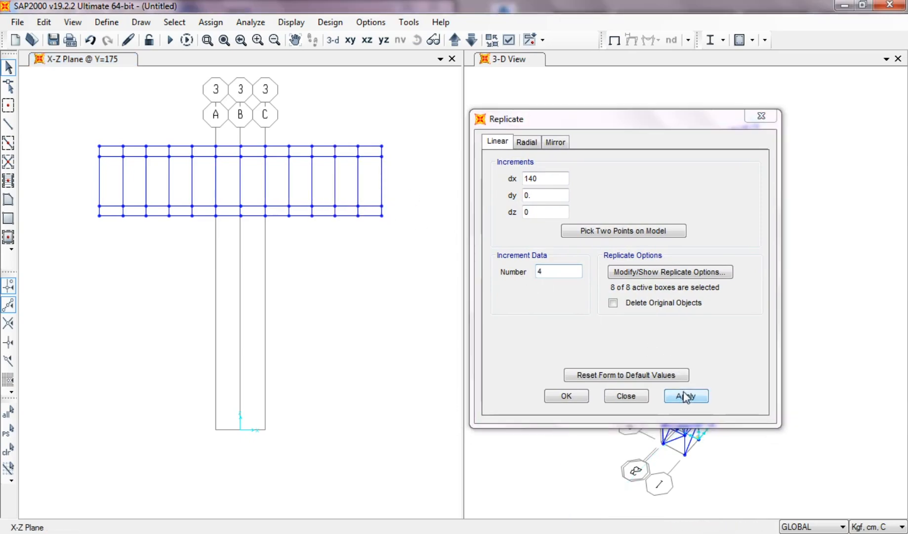
Try to replicate the panel's bottom edge frame linearly 4 times with dx 0 and dz 120, and undo it.
click(350, 218)
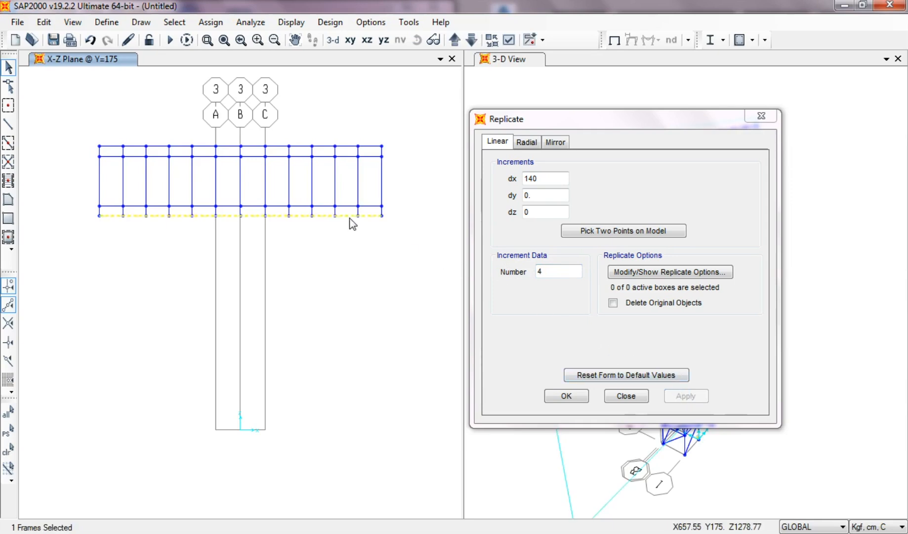
click(540, 178)
click(538, 212)
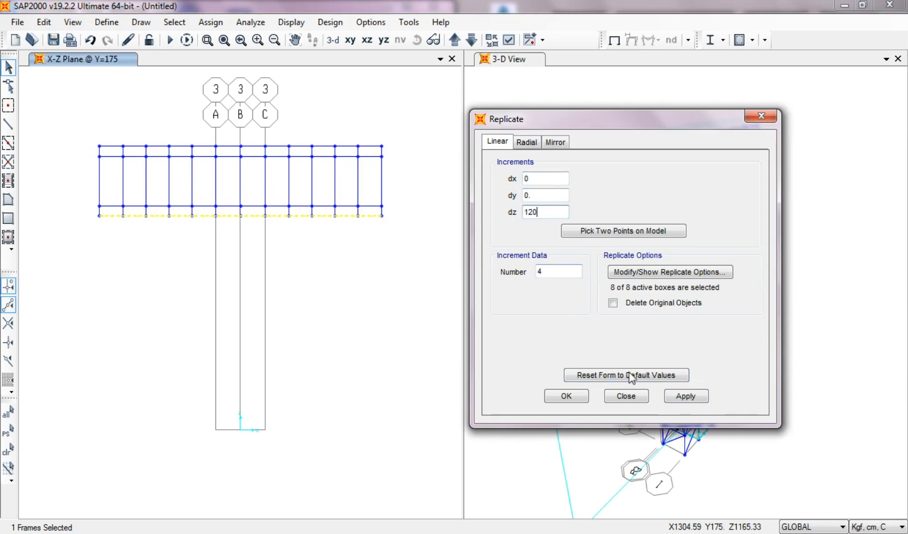
click(681, 395)
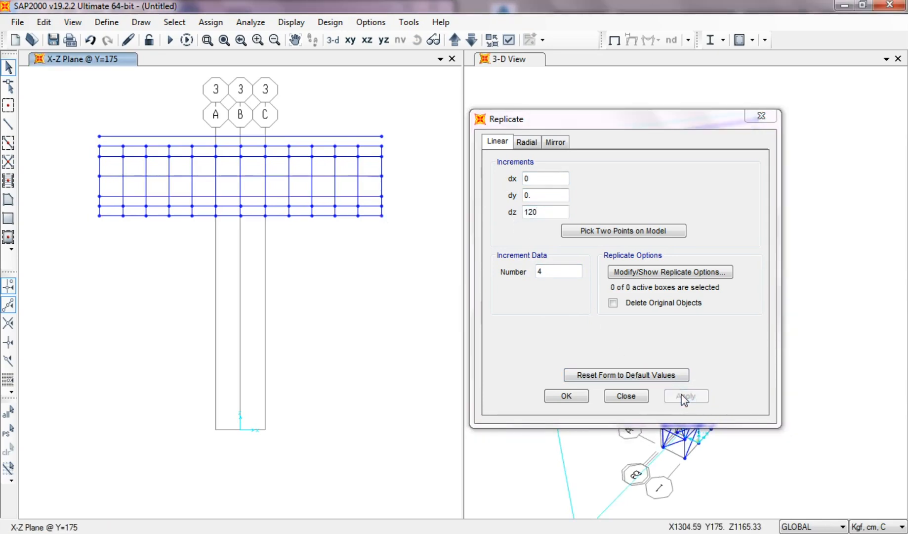
click(89, 40)
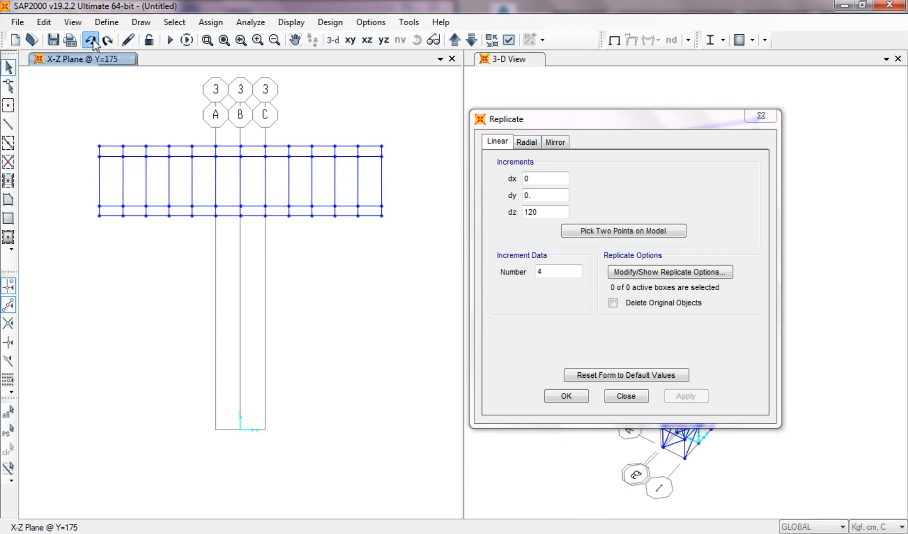
Replicate the panel's bottom edge frame linearly once with dx 0 and dz 120.
click(538, 271)
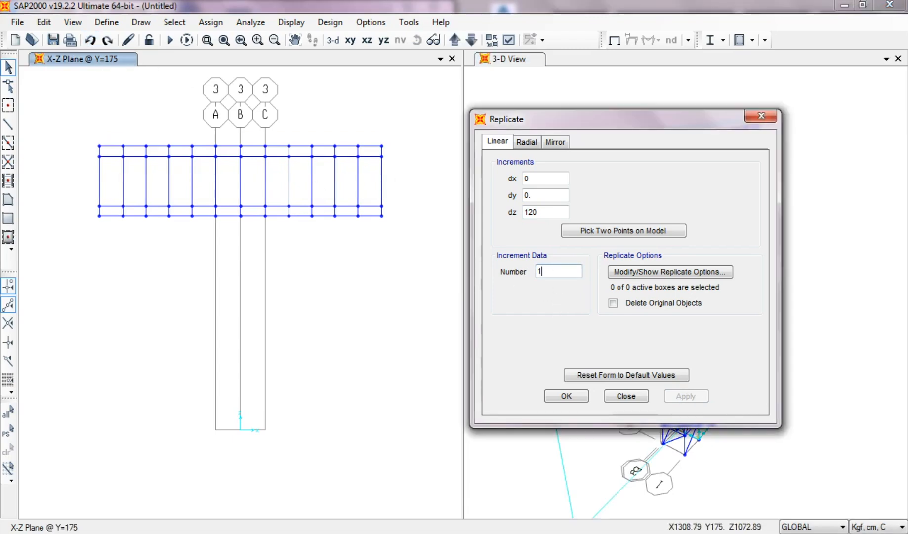
text(1)
click(304, 216)
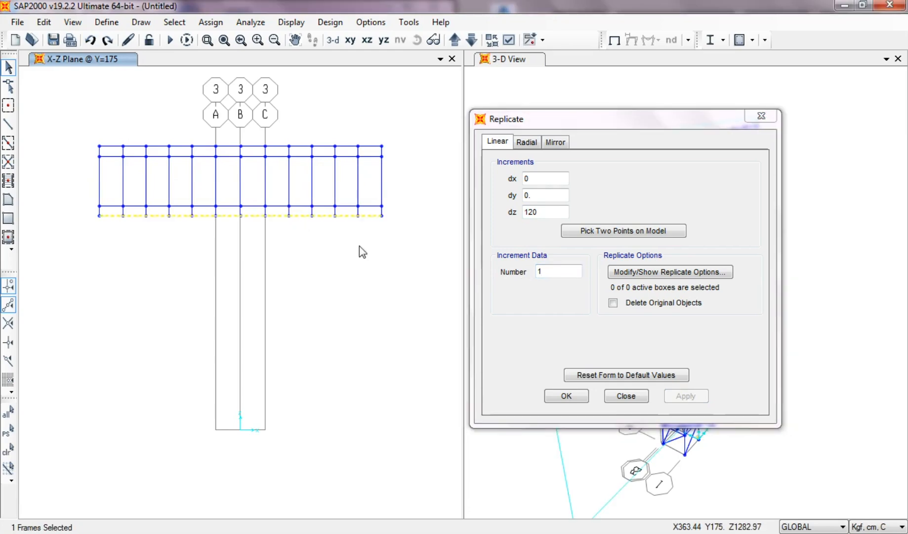
click(611, 342)
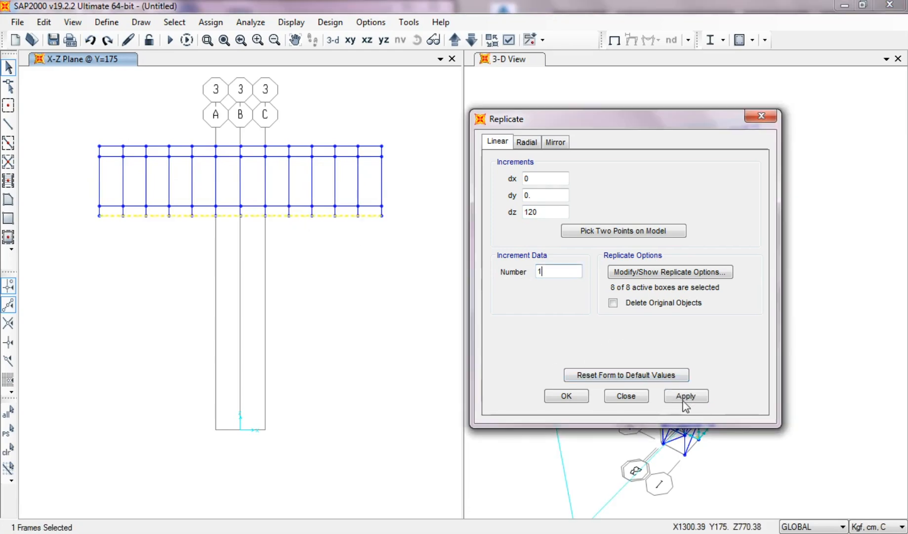
click(686, 396)
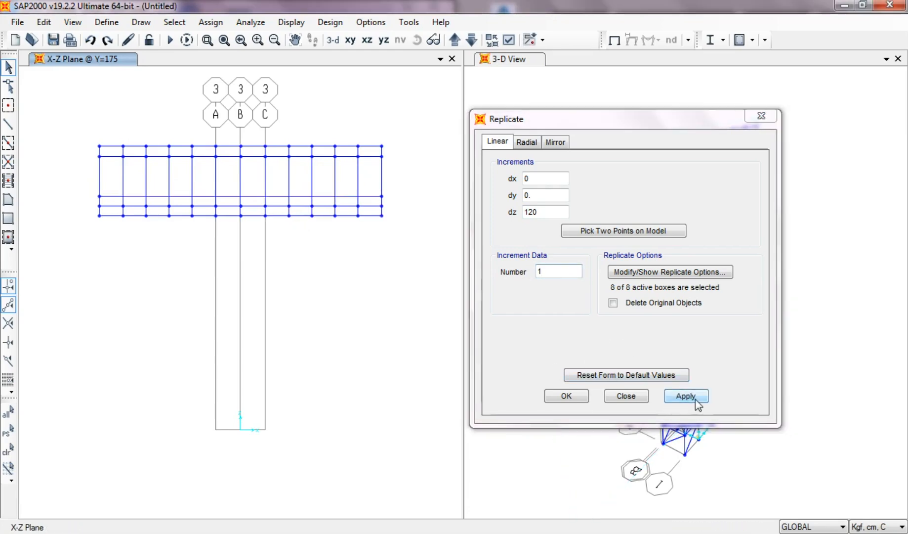
Replicate the horizontal frame 120 cm above the panel's bottom edge linearly 2 times with dz 120.
click(348, 196)
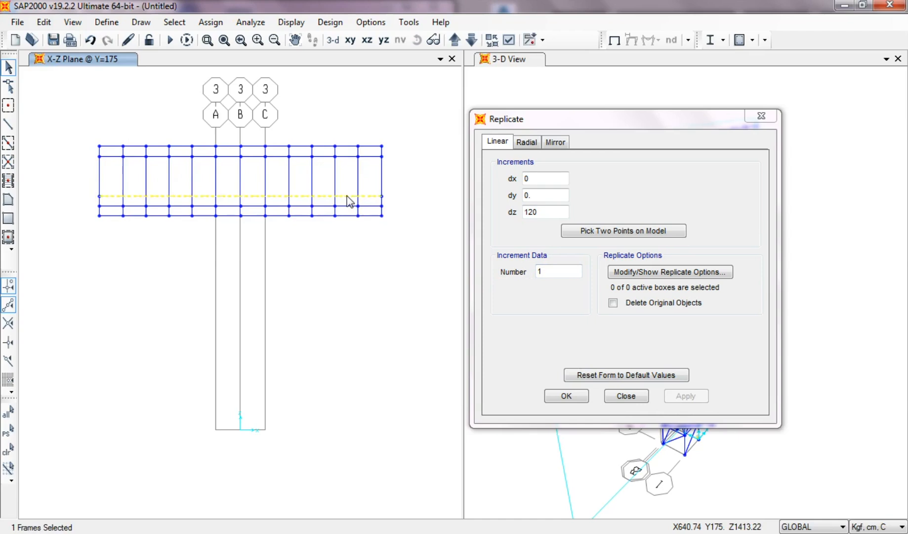
double_click(549, 270)
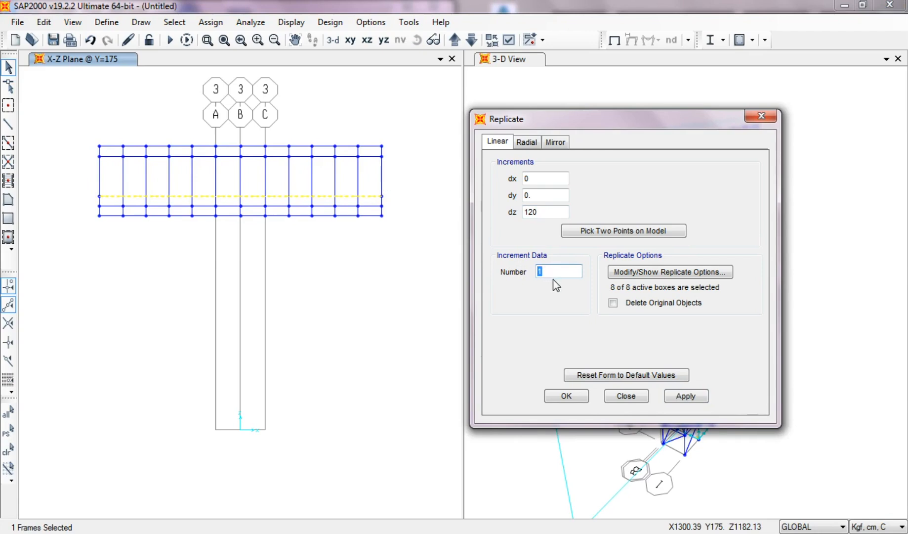
click(687, 396)
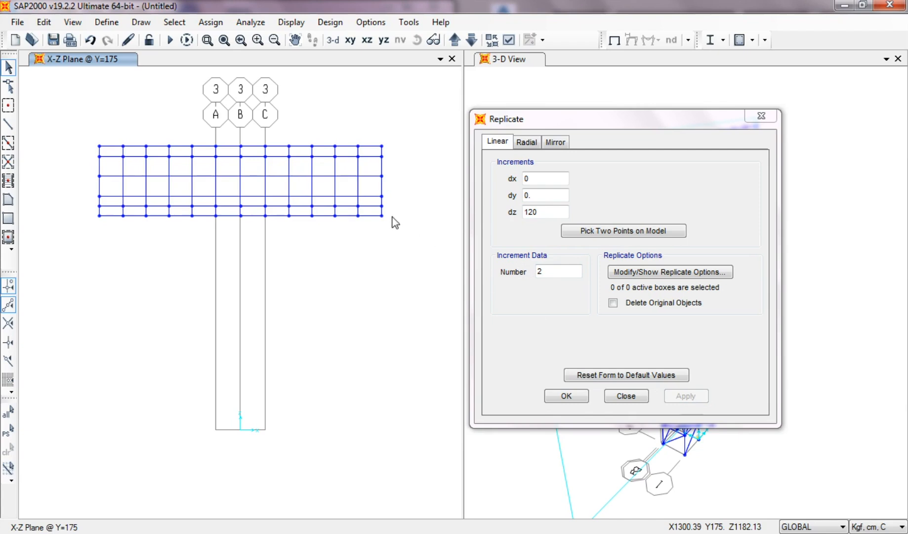
Replicate each of the two horizontal frames between the panel's upper and lower chords once with dz 60.
click(326, 197)
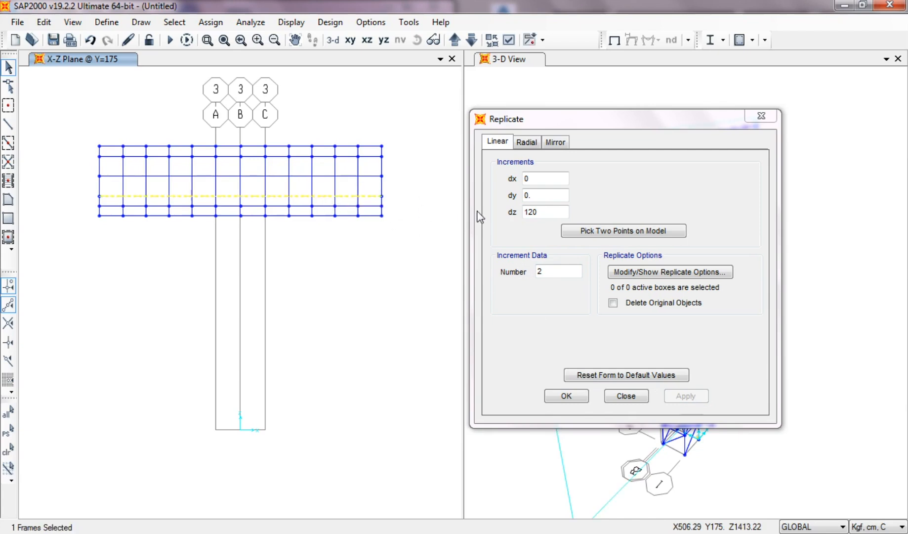
double_click(534, 211)
text(60)
double_click(540, 271)
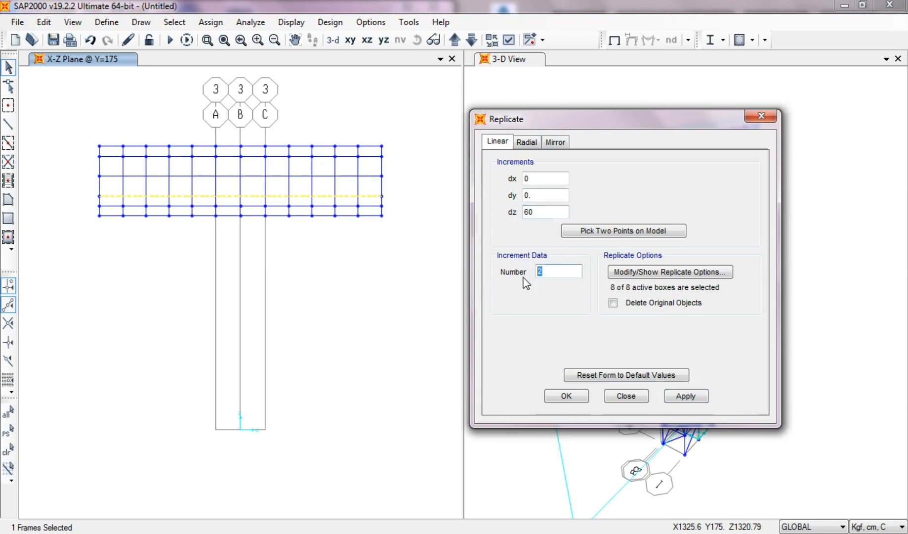
click(672, 403)
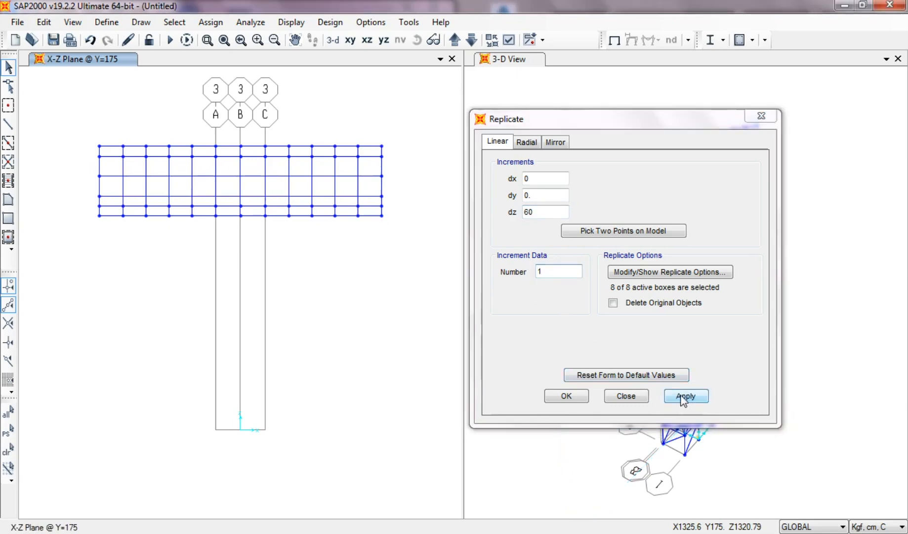
click(347, 177)
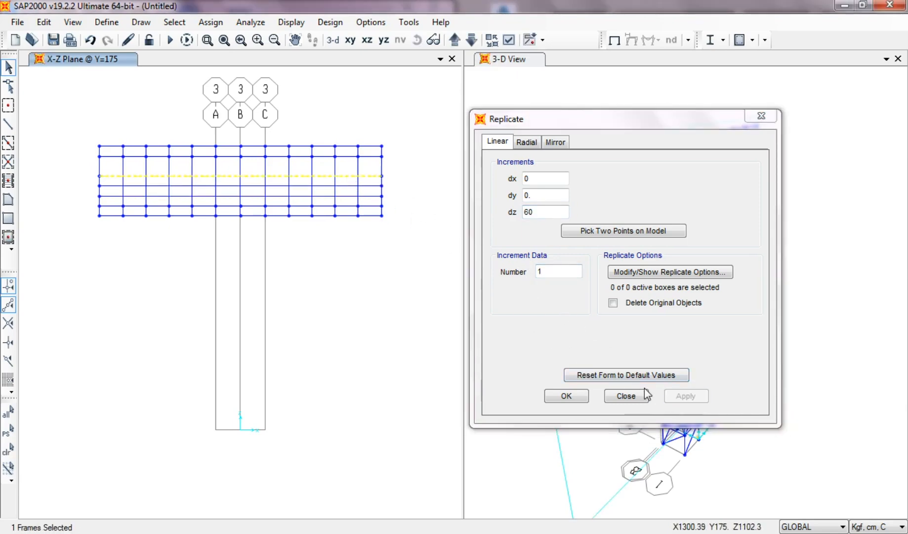
click(685, 395)
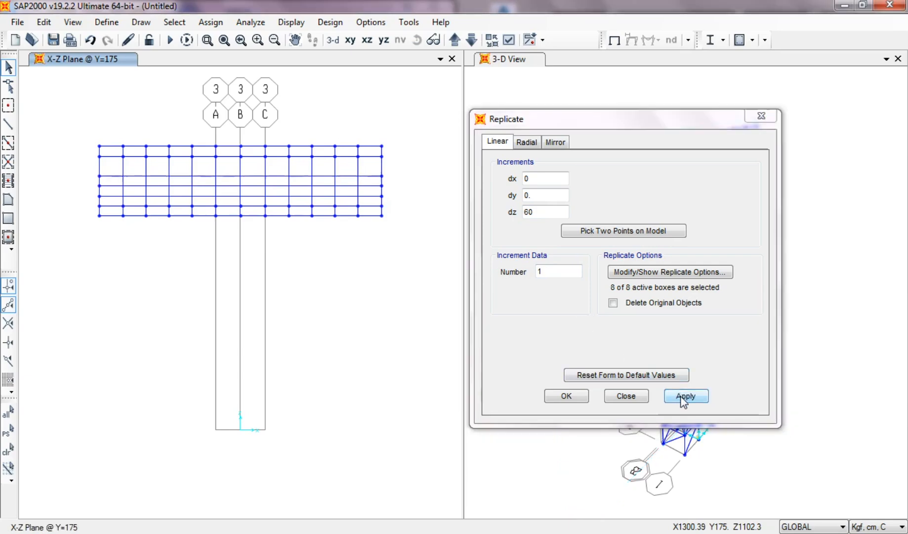
Divide all front panel frames in the Y=175 plane by breaking them at intersections with the selected joints and straight frames.
click(626, 396)
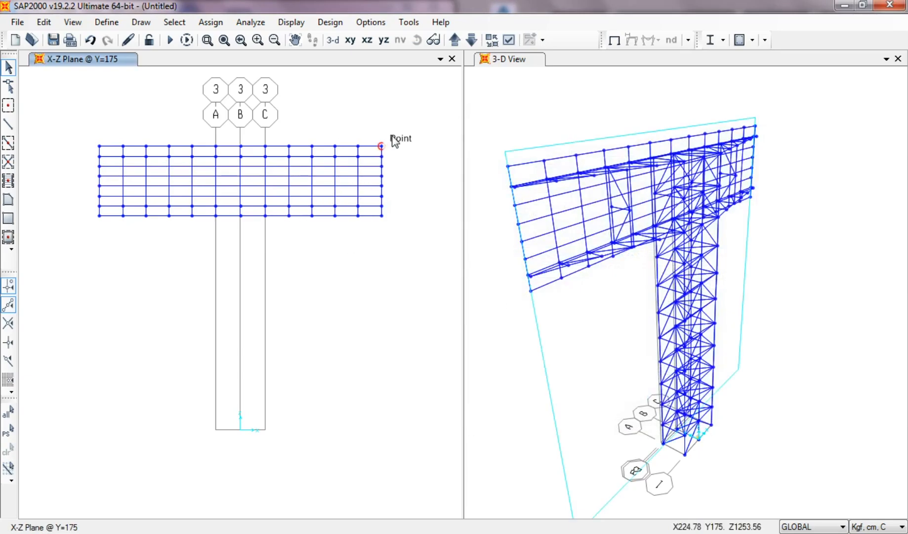
drag(407, 127, 78, 236)
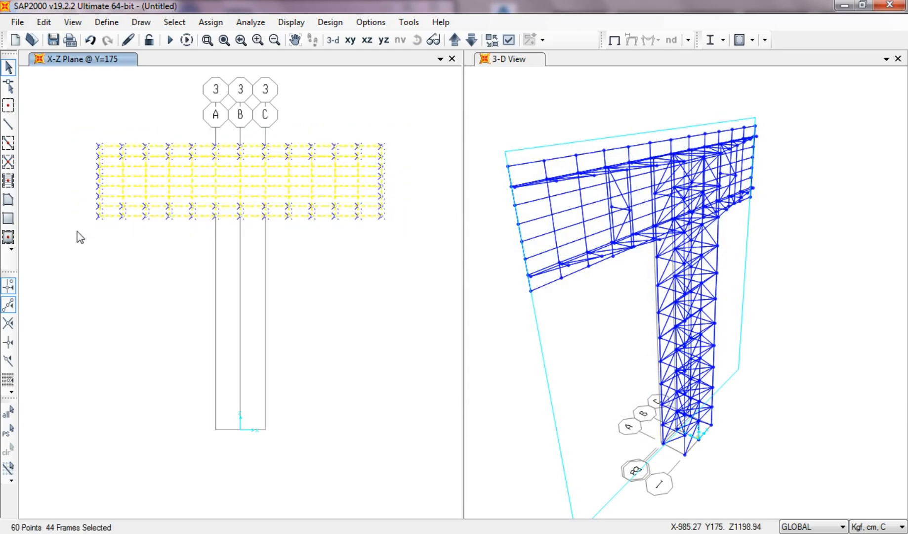
click(44, 22)
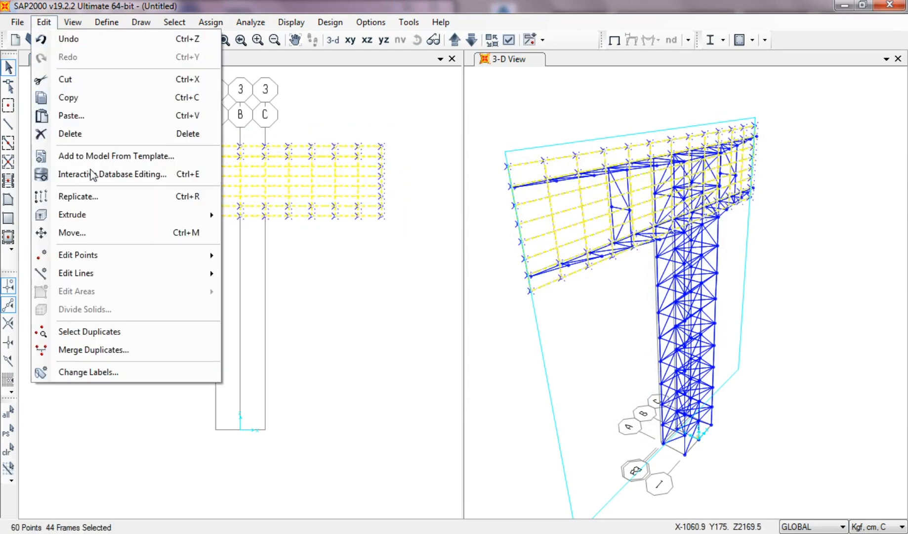
mouse_move(114, 273)
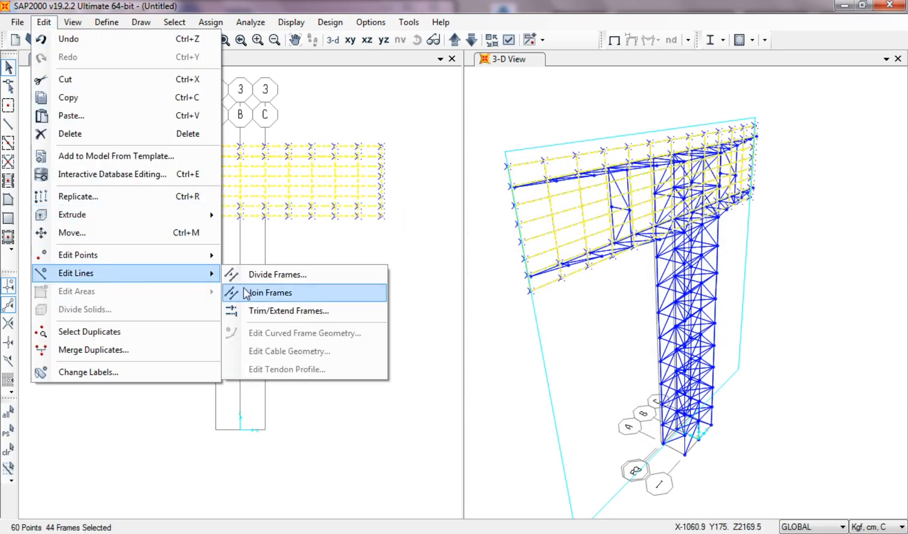
click(259, 276)
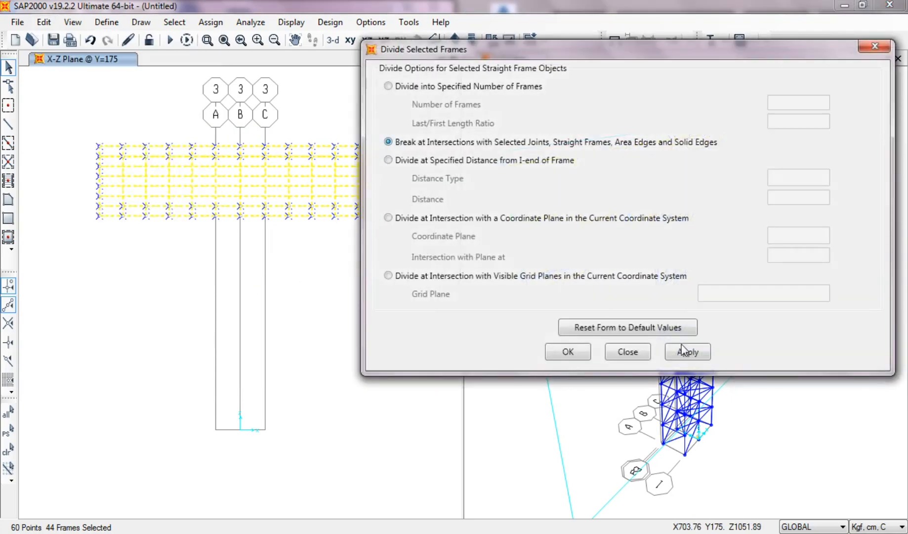
click(682, 351)
click(571, 352)
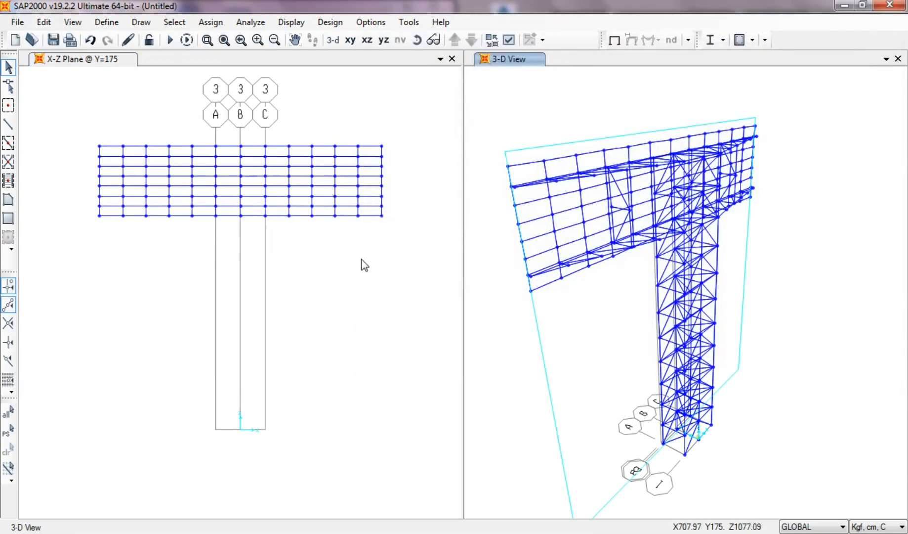
Inspect the gap between the front panel and the truss from the side, and show the X-Y plane at Z=1650.
shift+middle_drag(511, 335, 647, 264)
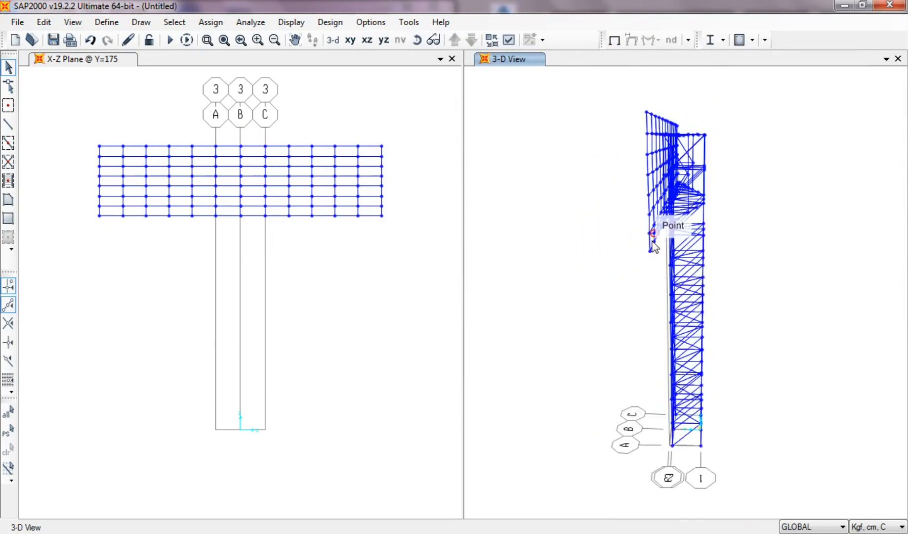
scroll(653, 248, up, 5)
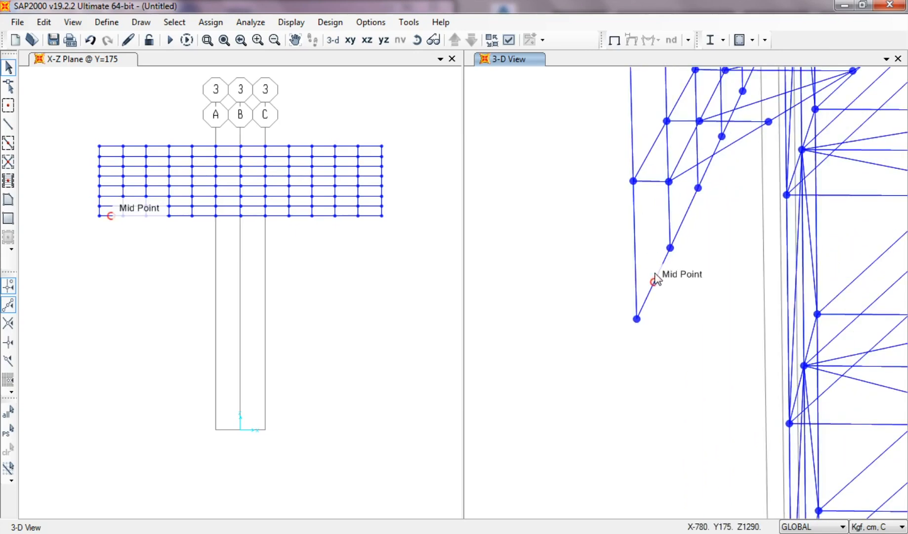
middle_drag(653, 280, 575, 392)
shift+middle_drag(645, 385, 649, 363)
middle_drag(648, 275, 622, 375)
scroll(599, 364, down, 2)
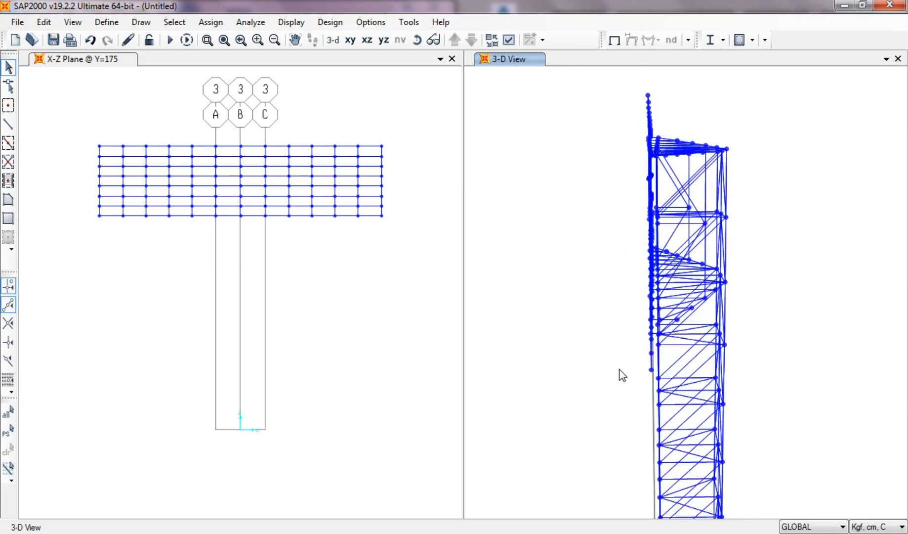
click(363, 91)
click(351, 45)
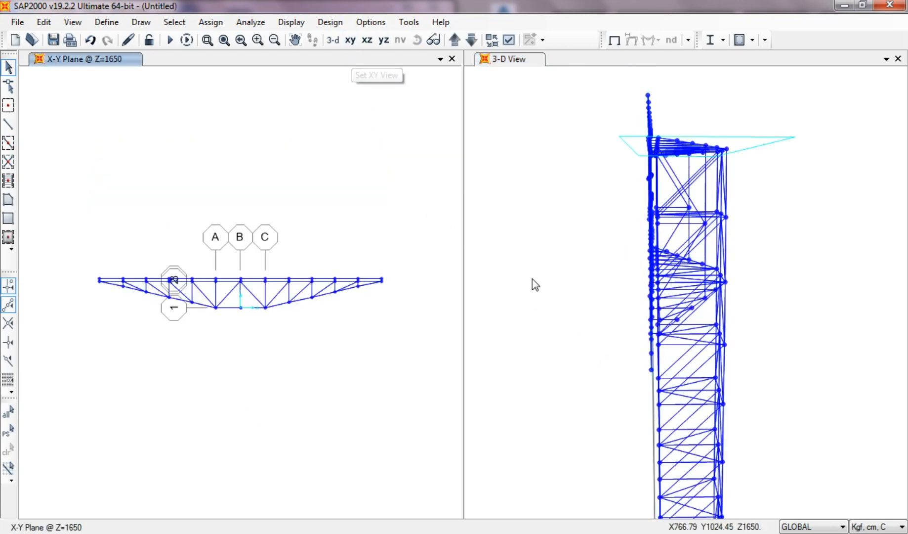
Select the five mid-height truss and tower joints at Y=160, Z=1500 facing the front panel.
shift+middle_drag(585, 299, 400, 321)
shift+middle_drag(464, 316, 479, 306)
scroll(624, 190, up, 5)
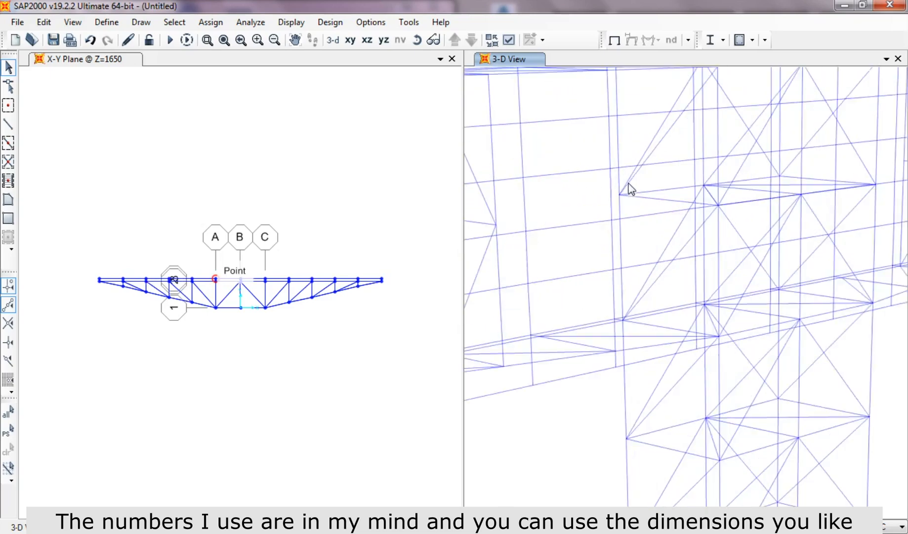
click(774, 192)
middle_drag(774, 195, 684, 254)
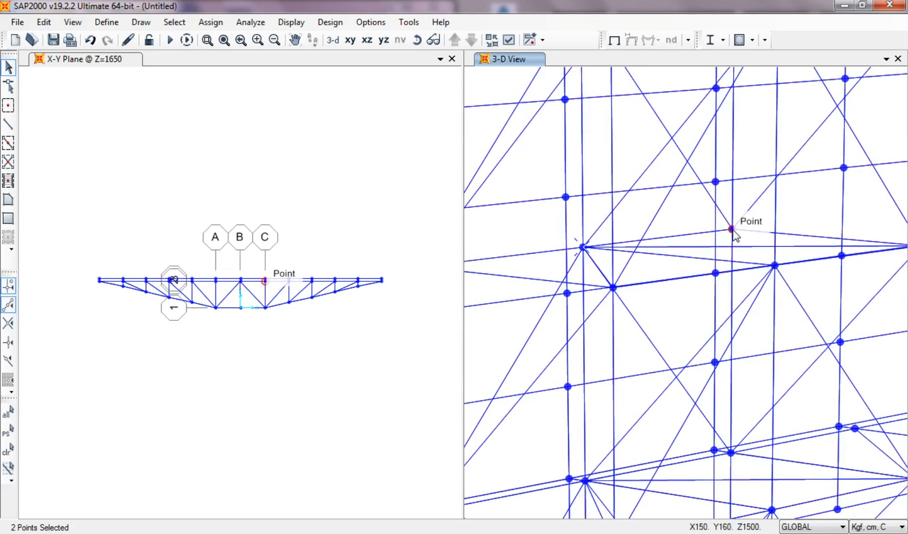
click(734, 236)
middle_drag(735, 236, 492, 305)
click(686, 254)
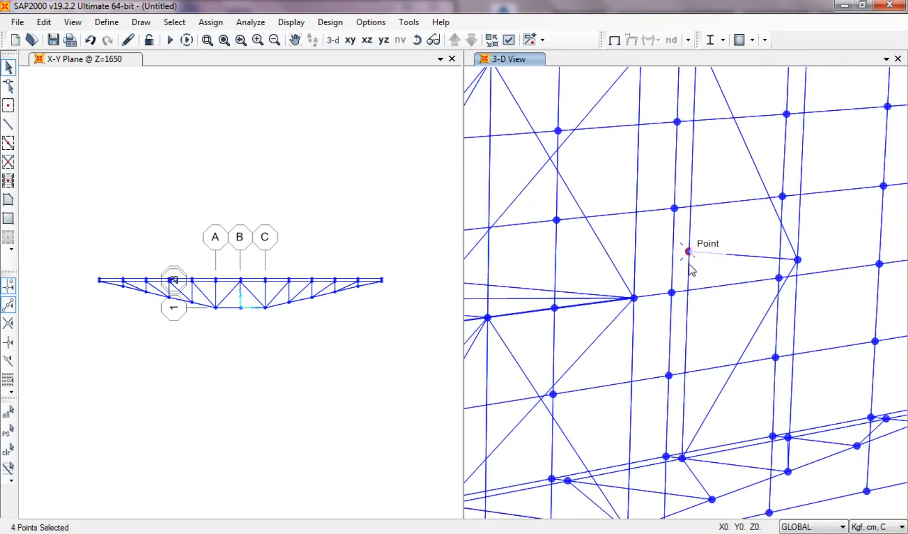
scroll(693, 288, down, 3)
middle_drag(622, 315, 806, 287)
click(541, 284)
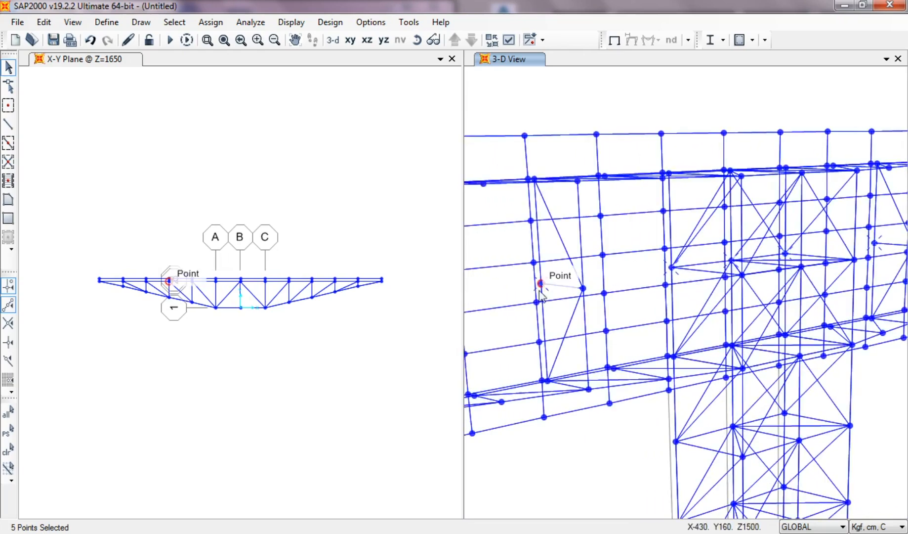
middle_drag(540, 285, 640, 314)
scroll(739, 291, down, 2)
scroll(641, 314, down, 2)
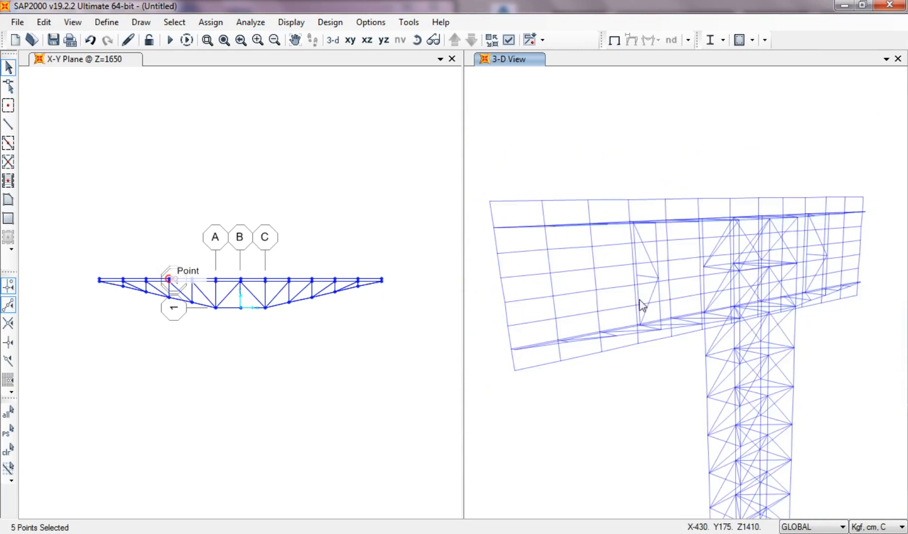
Try to replicate the five selected joints once in the Y direction onto the front panel plane, and undo it.
click(44, 21)
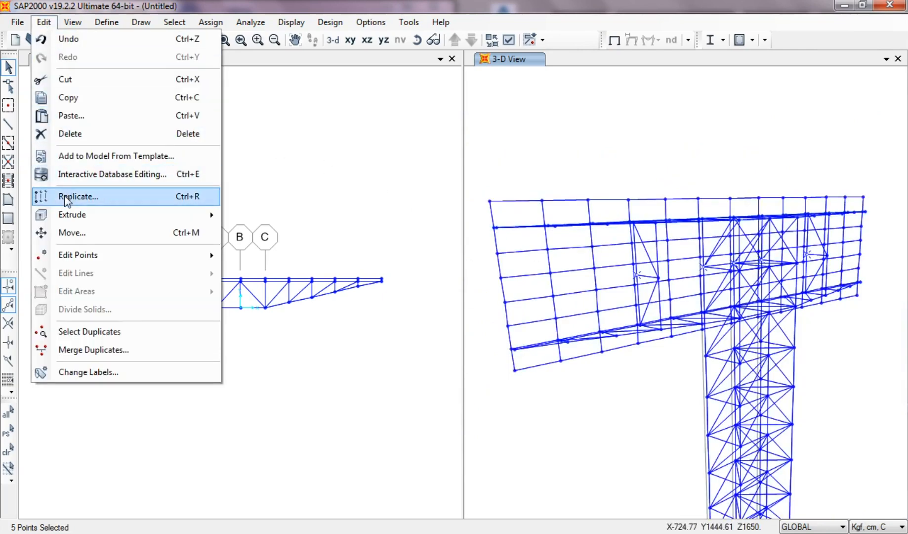
click(66, 196)
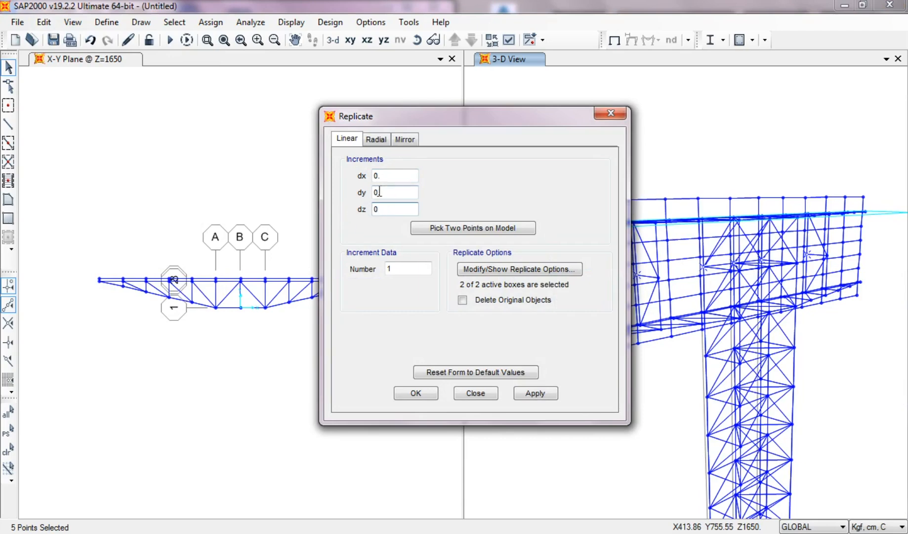
click(536, 393)
click(476, 392)
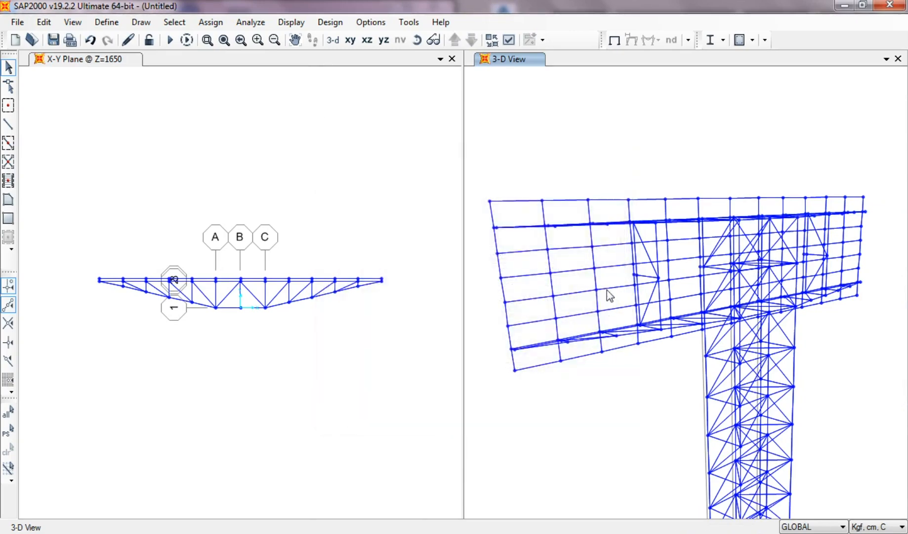
scroll(610, 296, up, 5)
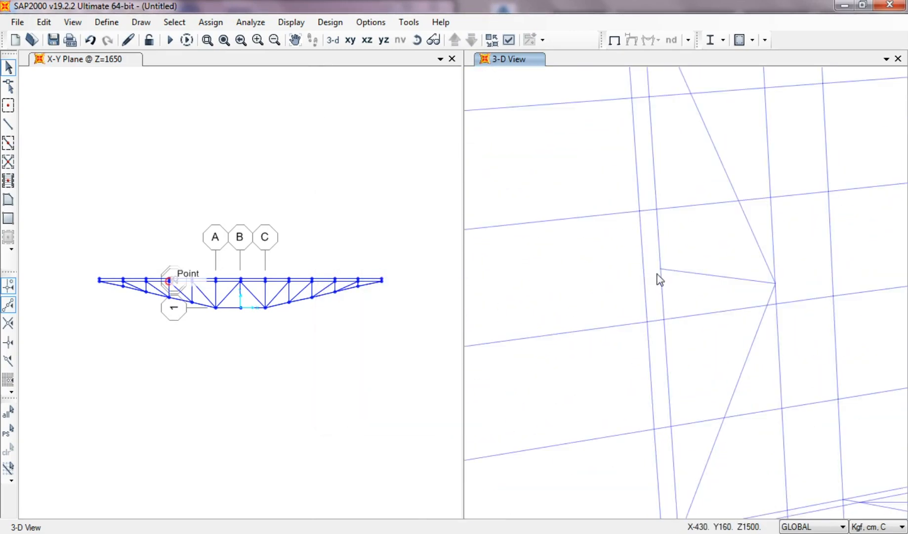
middle_drag(656, 291, 638, 294)
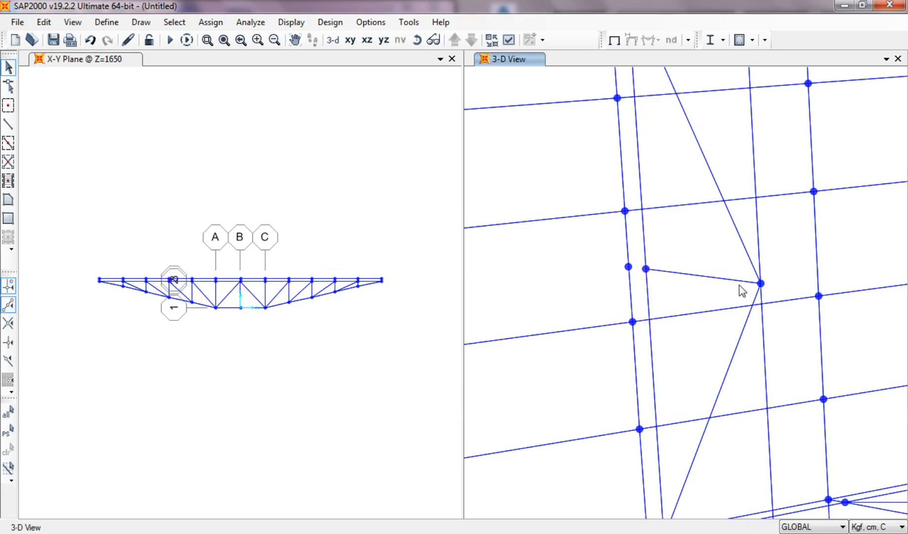
middle_drag(851, 285, 532, 293)
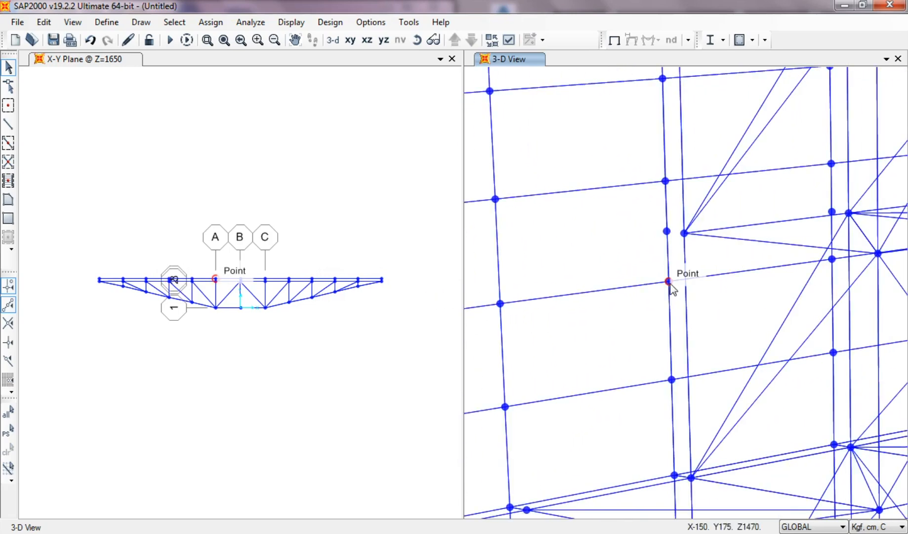
key(ctrl+z)
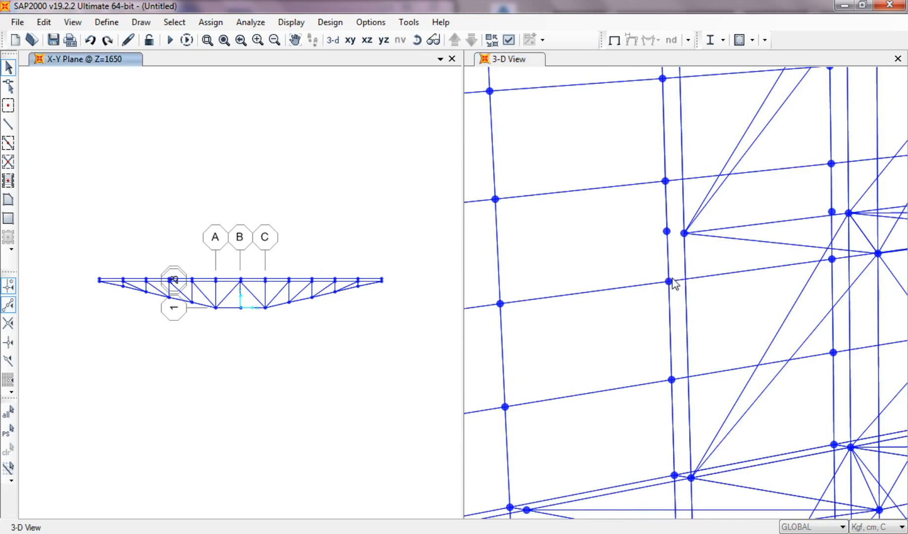
Restore the five-joint selection and extrude the points to lines once with property None, dx 0, dy 15 and dz 0.
click(6, 431)
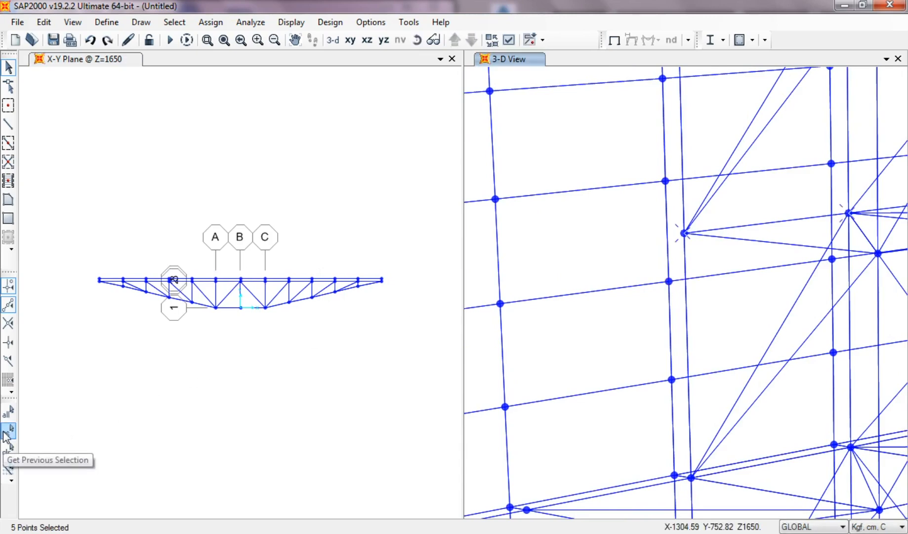
click(38, 26)
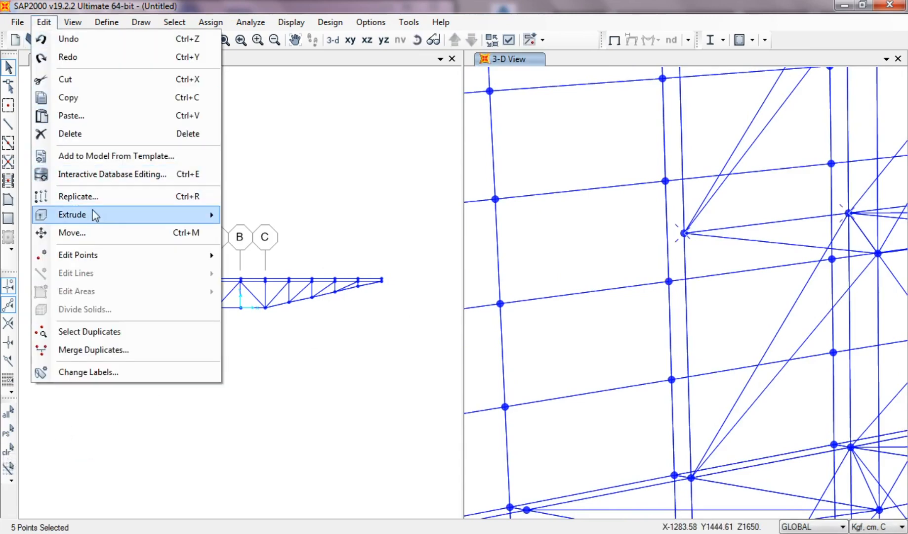
mouse_move(92, 214)
click(271, 221)
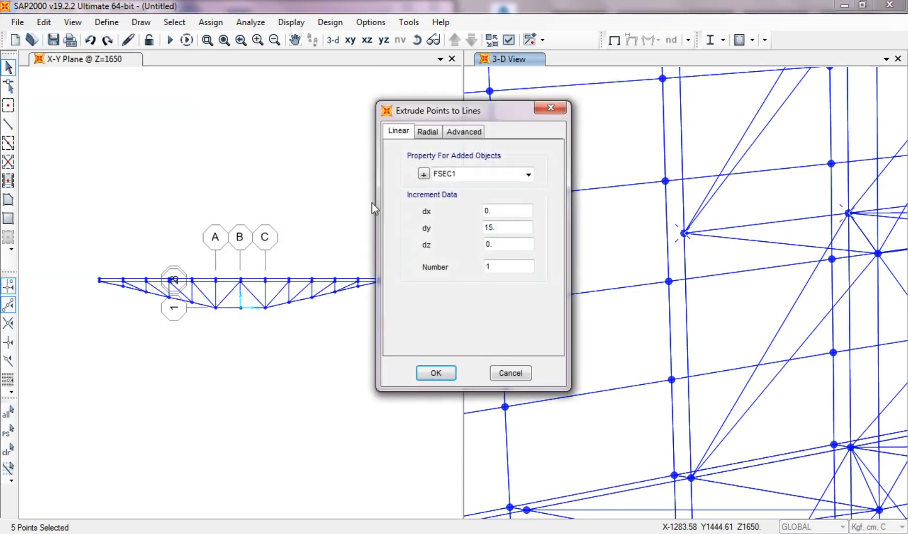
drag(445, 115, 205, 129)
click(284, 191)
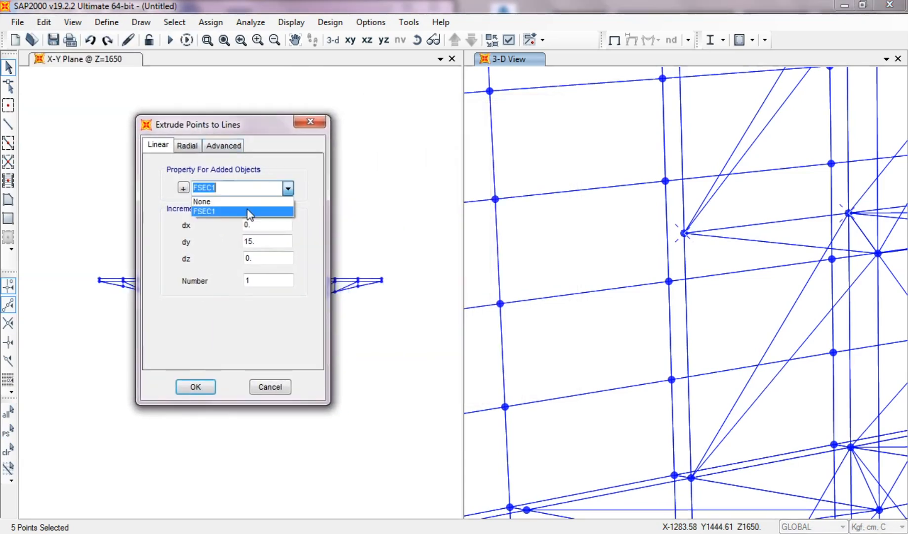
click(242, 201)
click(260, 242)
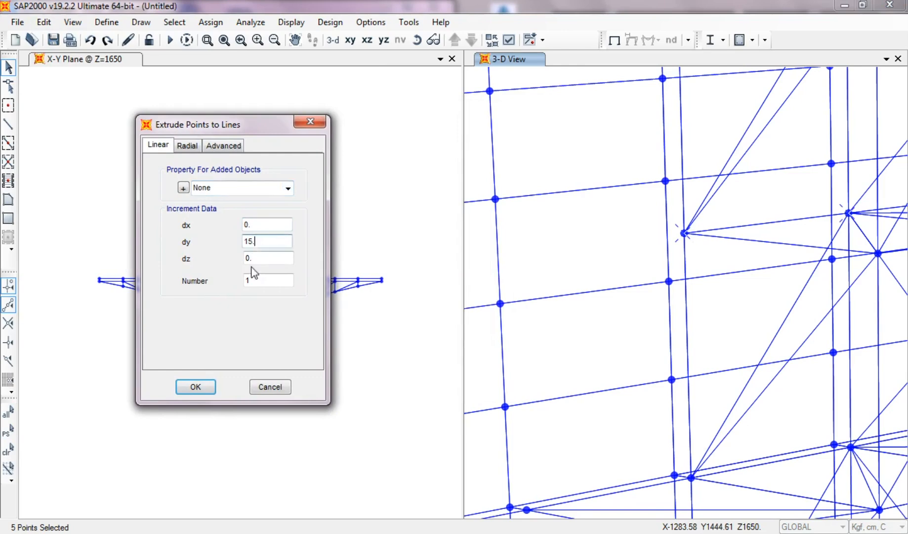
click(195, 387)
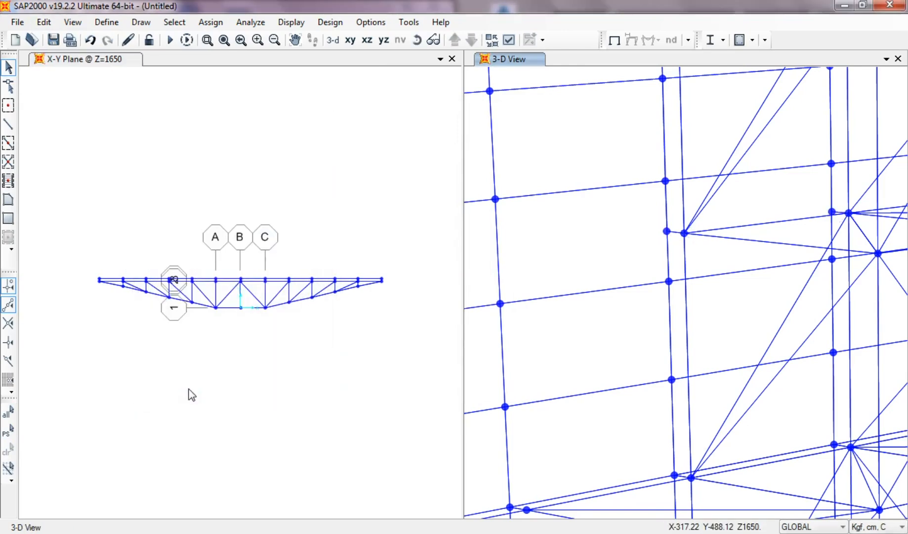
Turn off the Invisible display option for joints in the 3-D view.
middle_drag(676, 399, 678, 288)
scroll(678, 288, down, 4)
scroll(678, 289, down, 4)
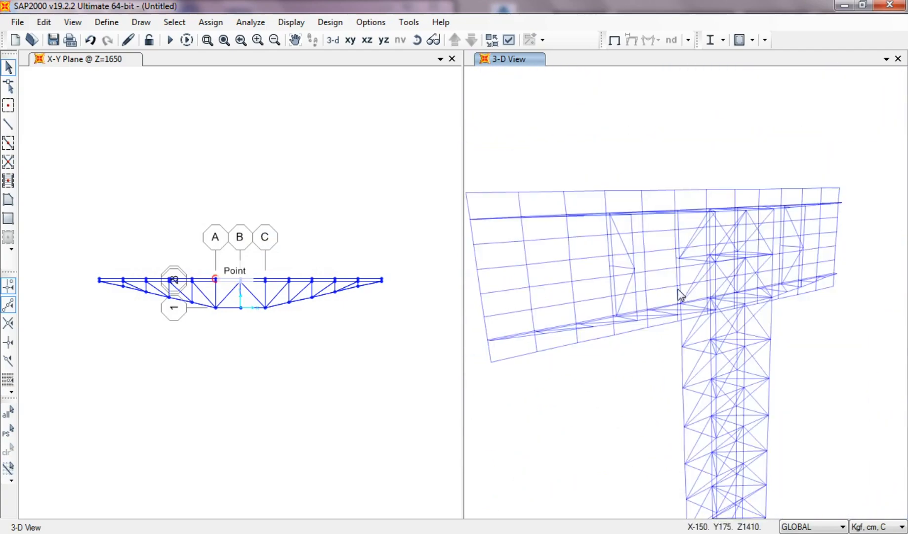
shift+middle_drag(657, 332, 744, 334)
scroll(722, 291, down, 2)
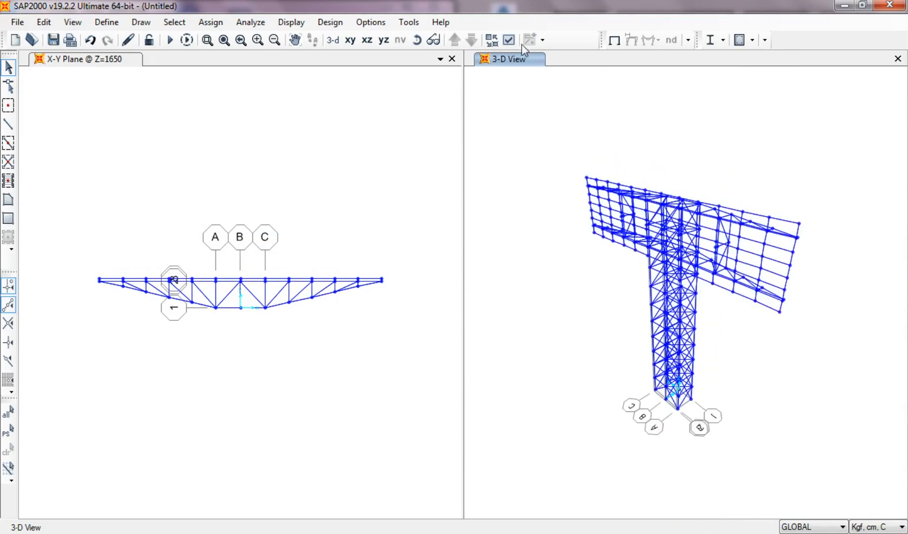
click(509, 40)
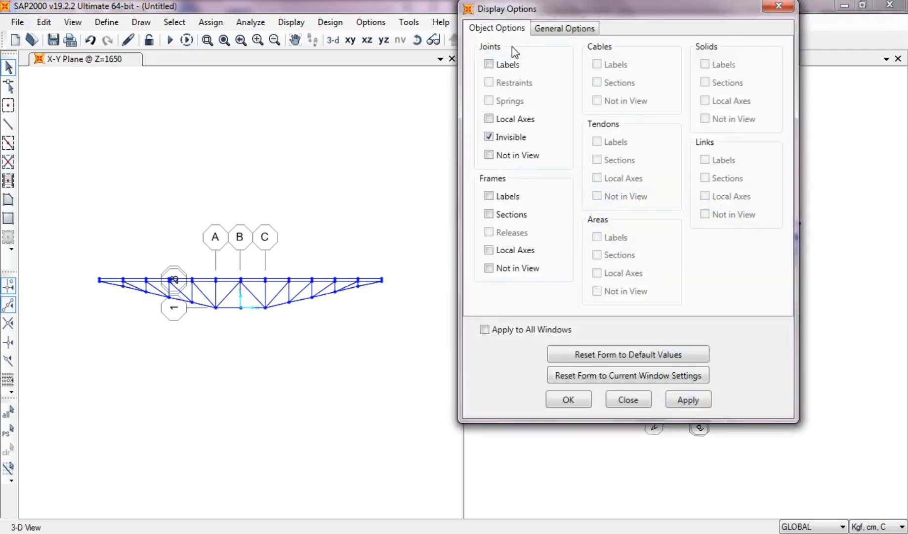
click(675, 400)
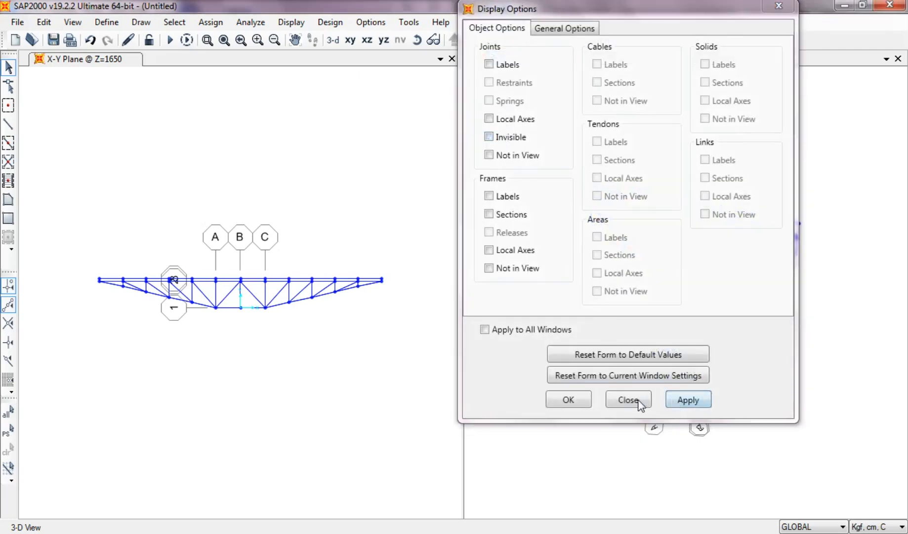
click(632, 399)
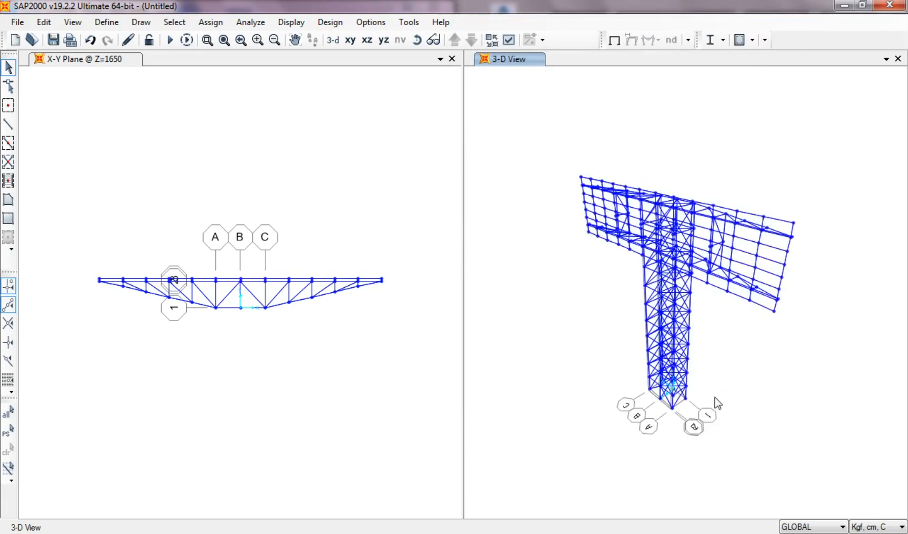
Hide the joints in the 3-D view by turning on the Invisible joint display option.
shift+middle_drag(716, 401, 732, 334)
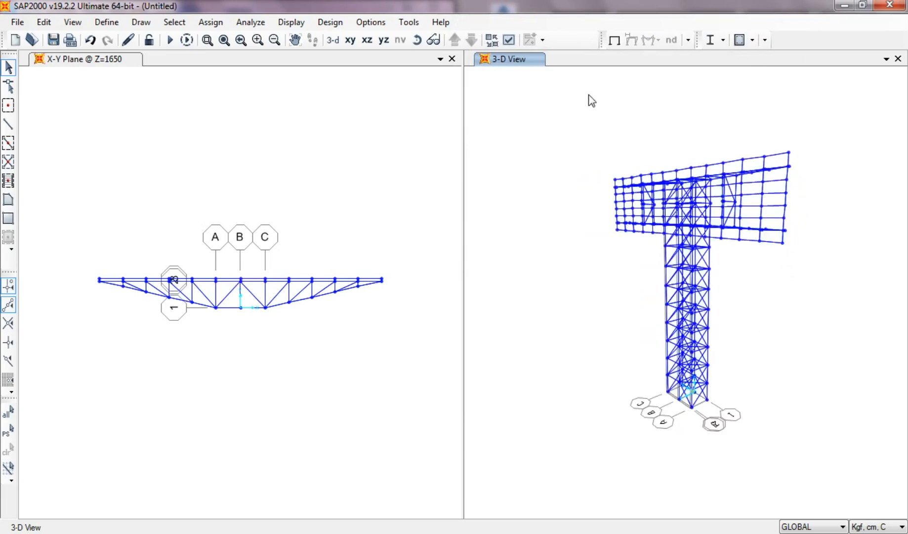
click(509, 40)
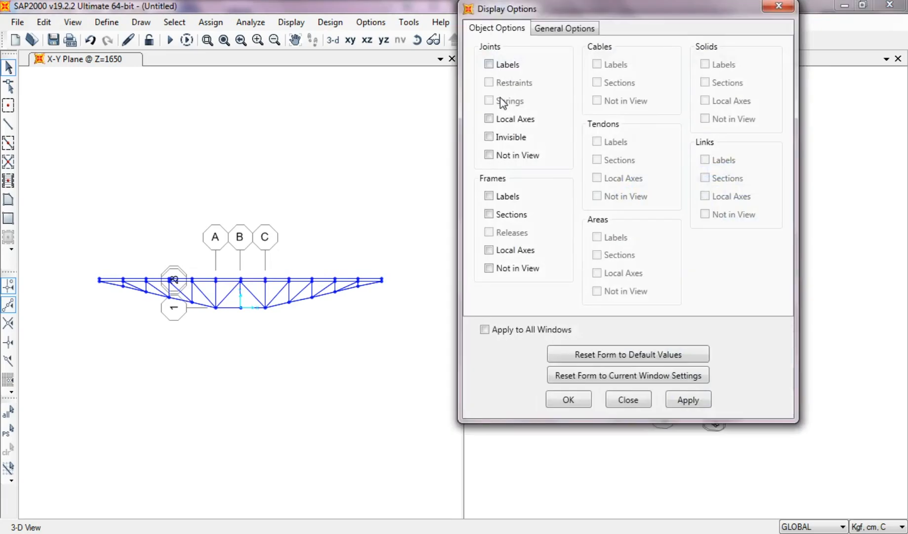
click(505, 139)
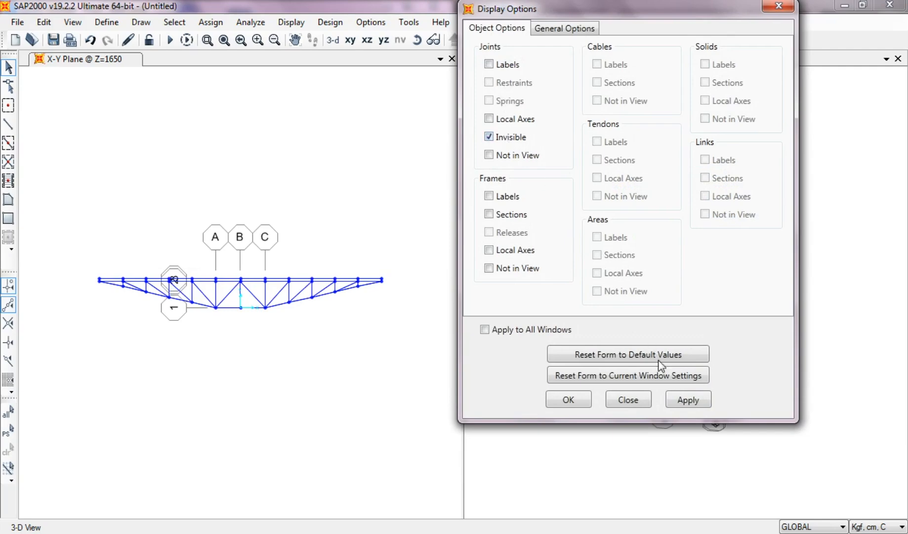
click(575, 399)
mouse_move(746, 342)
mouse_down()
mouse_move(752, 363)
mouse_move(741, 359)
mouse_up()
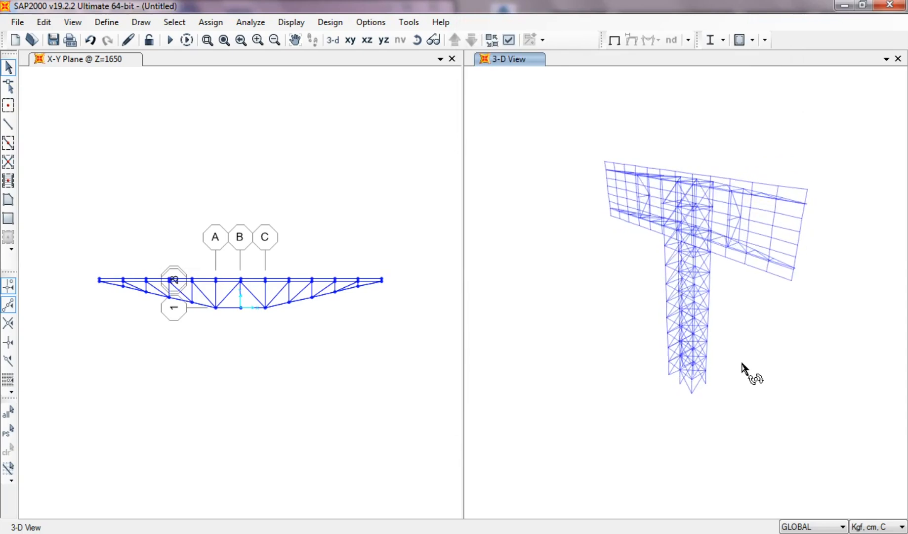
Assign fixed restraints, with all translations and rotations restrained, to the six tower base joints in the X-Y plane at Z=0.
click(359, 80)
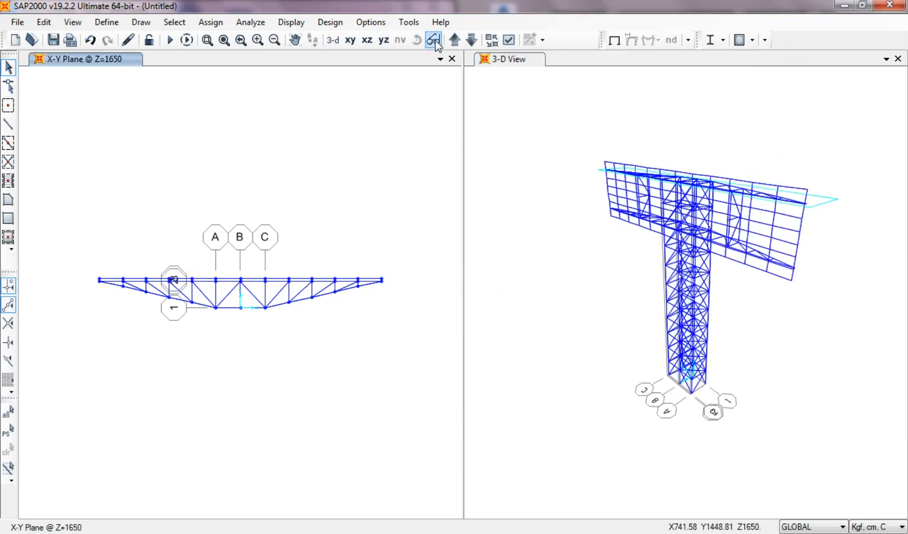
click(454, 40)
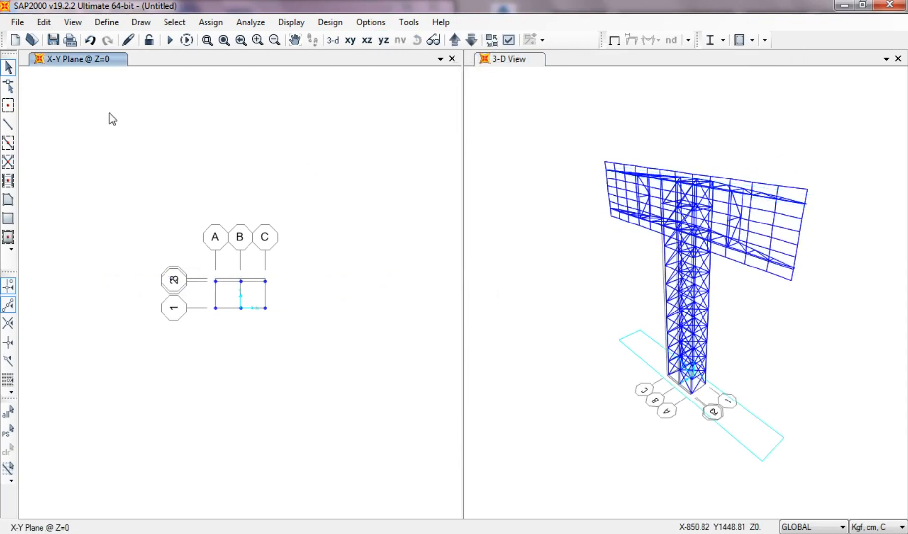
drag(172, 348, 341, 257)
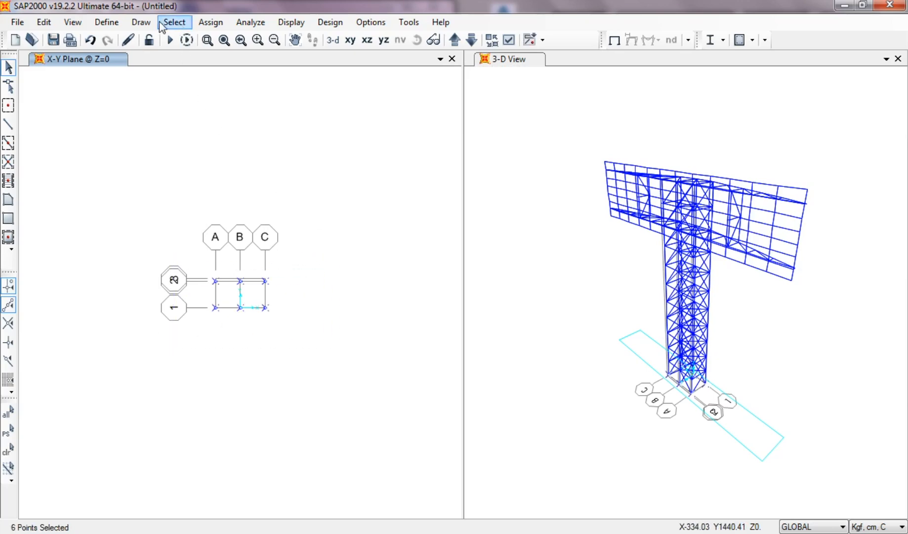
click(211, 22)
mouse_move(233, 39)
click(435, 39)
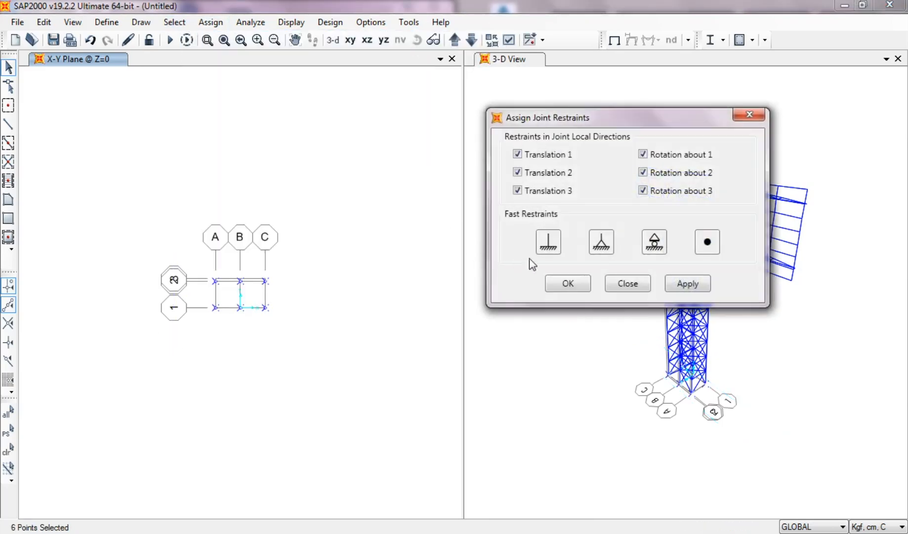
click(549, 241)
click(688, 287)
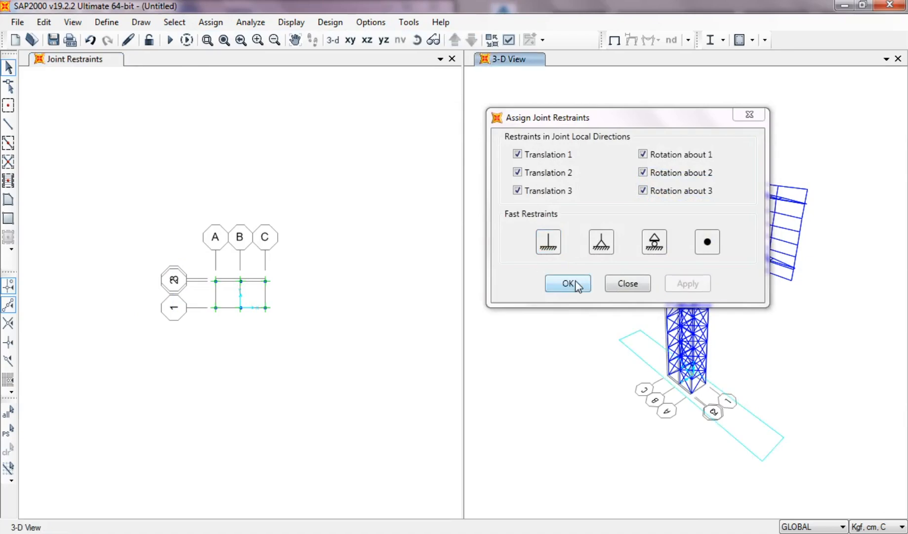
click(582, 283)
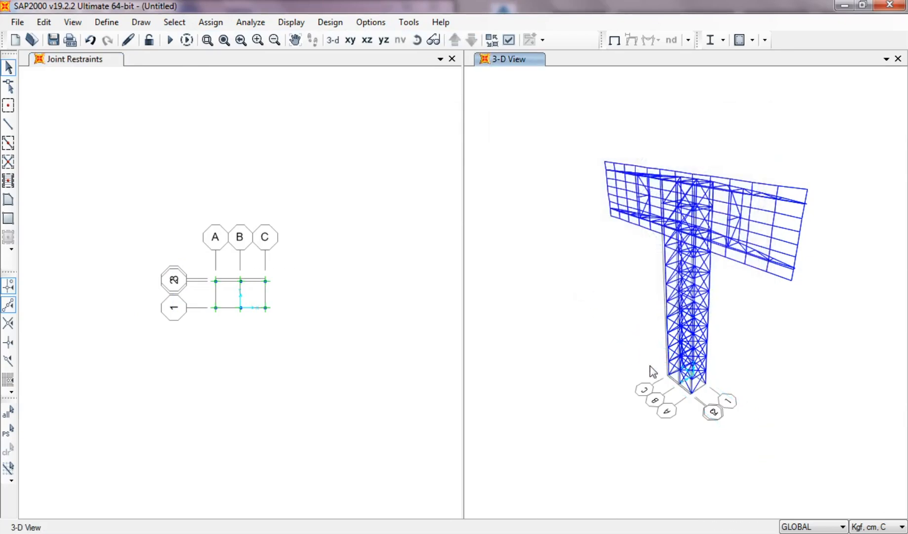
Turn on the display of joint restraints in the 3-D view, keeping the joints invisible.
scroll(699, 431, up, 5)
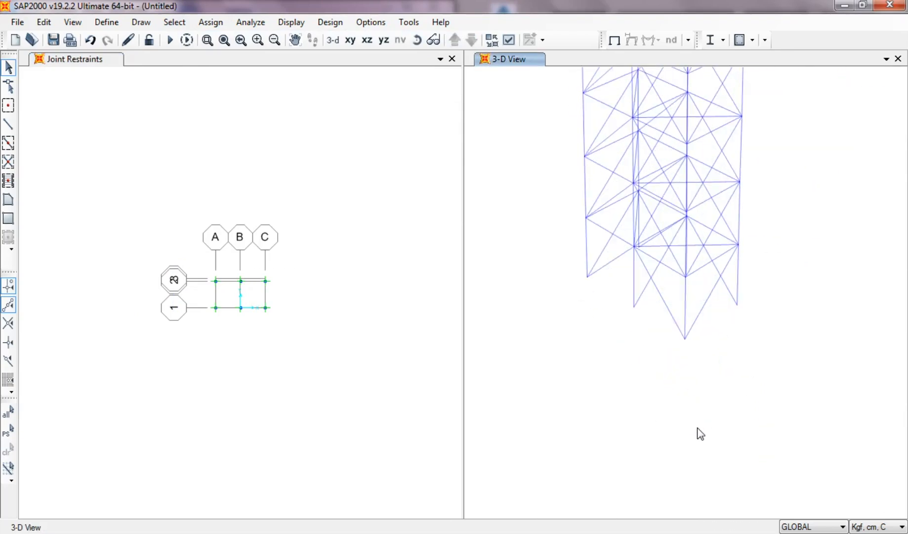
click(508, 40)
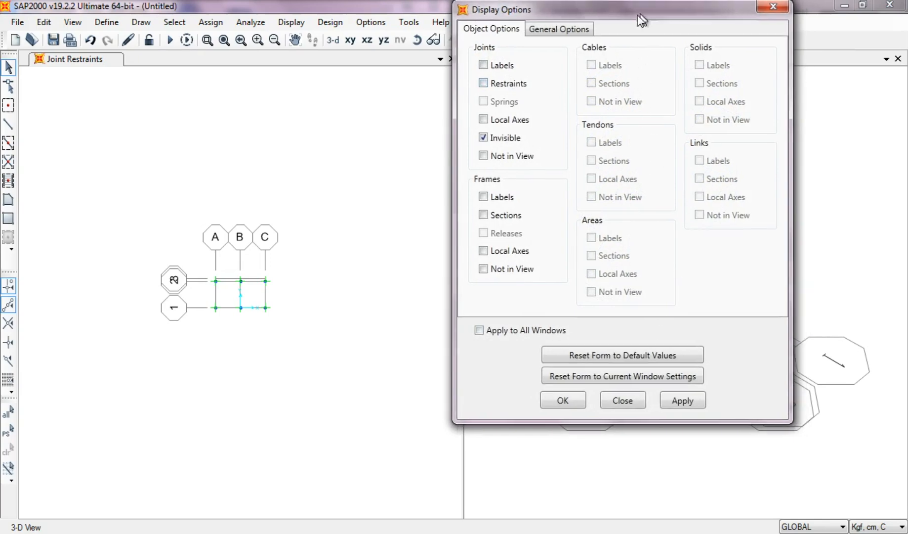
drag(648, 17, 382, 108)
click(421, 494)
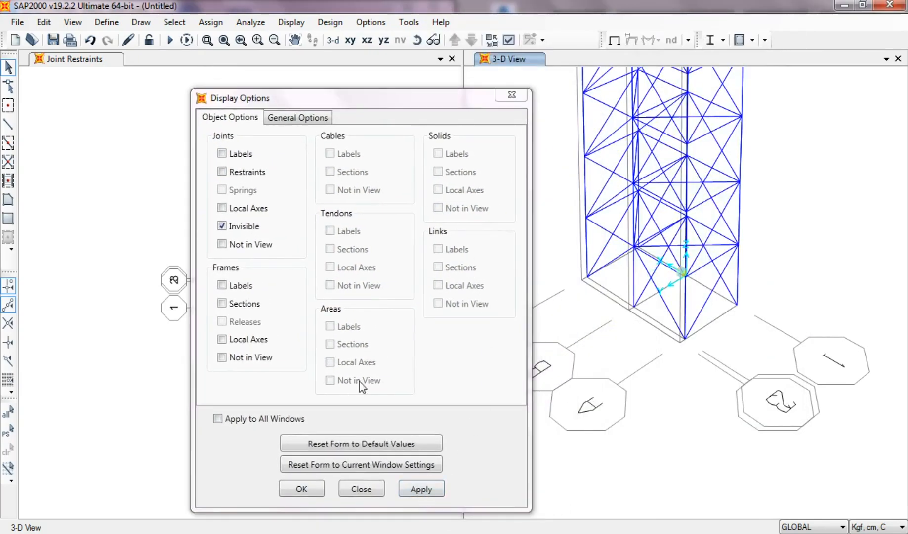
click(255, 173)
click(413, 492)
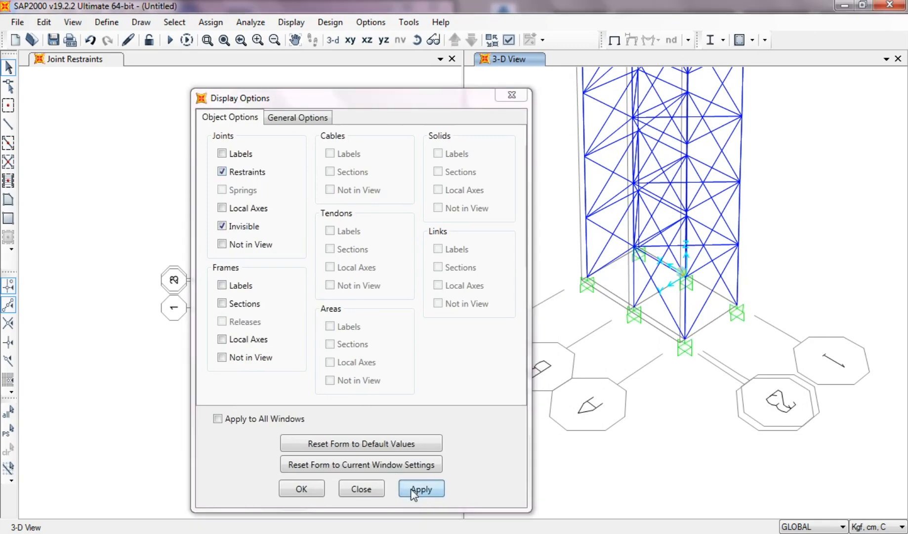
click(361, 488)
middle_drag(679, 383, 713, 410)
scroll(713, 417, down, 5)
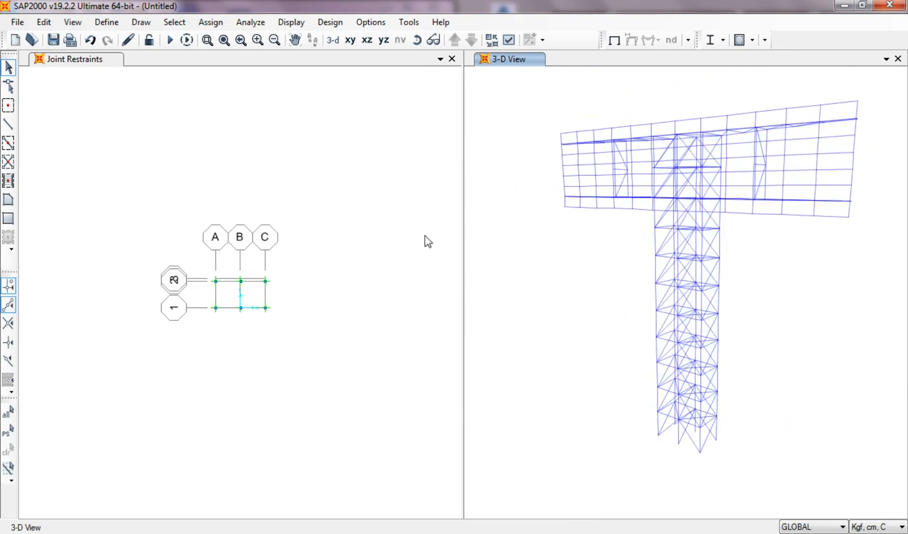
Add a new shell area section named PL2mm for the billboard plate.
click(106, 23)
mouse_move(112, 61)
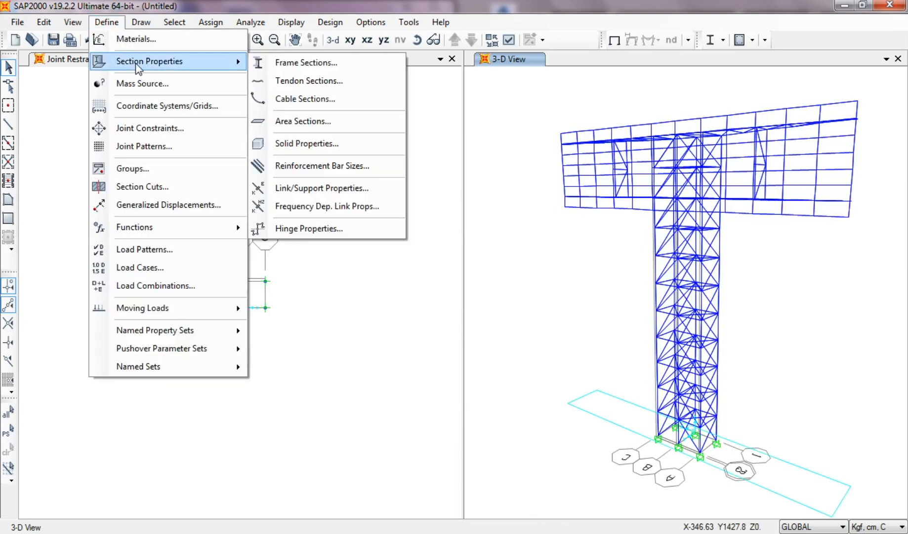
click(301, 118)
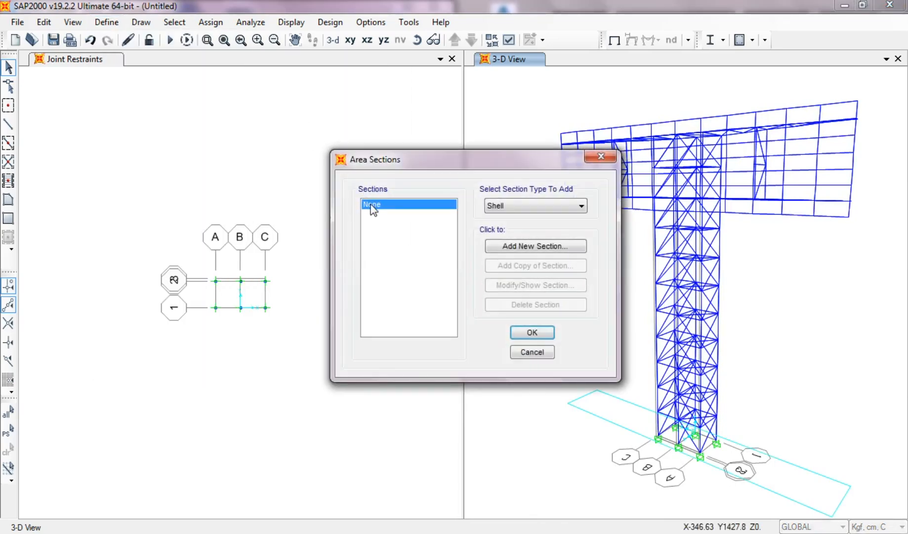
click(518, 246)
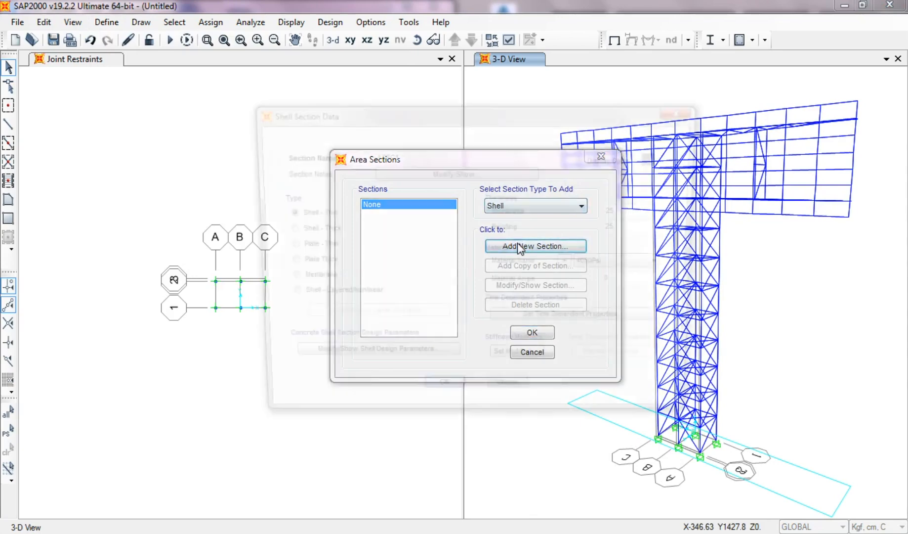
double_click(400, 156)
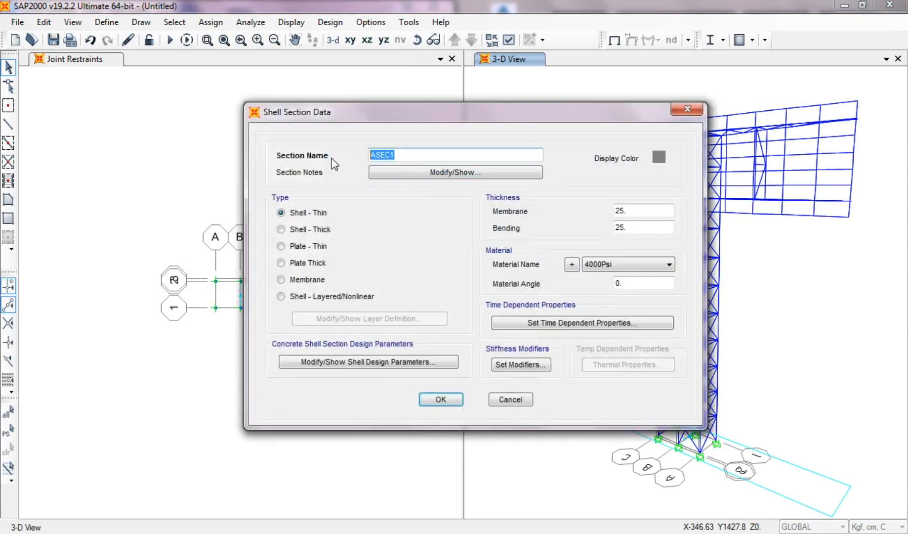
text(PL)
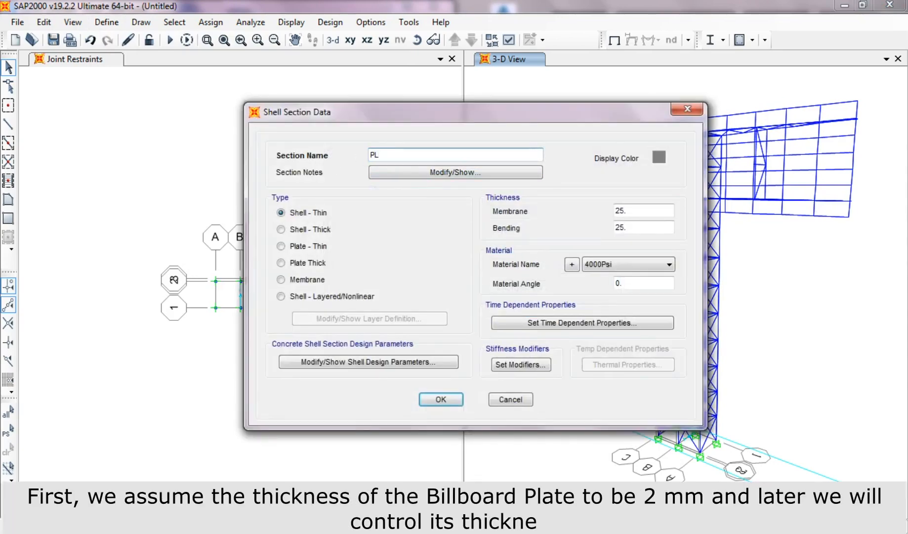
text(2mm)
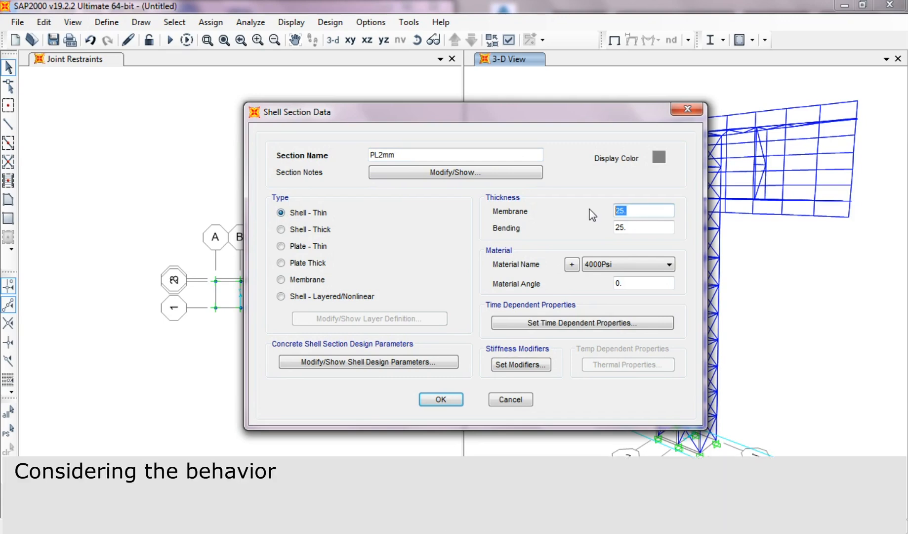
Give the PL2mm Shell-Thin section a membrane and bending thickness of 2 mm and material A992Fy50, and accept the section.
text(2mm)
key(Return)
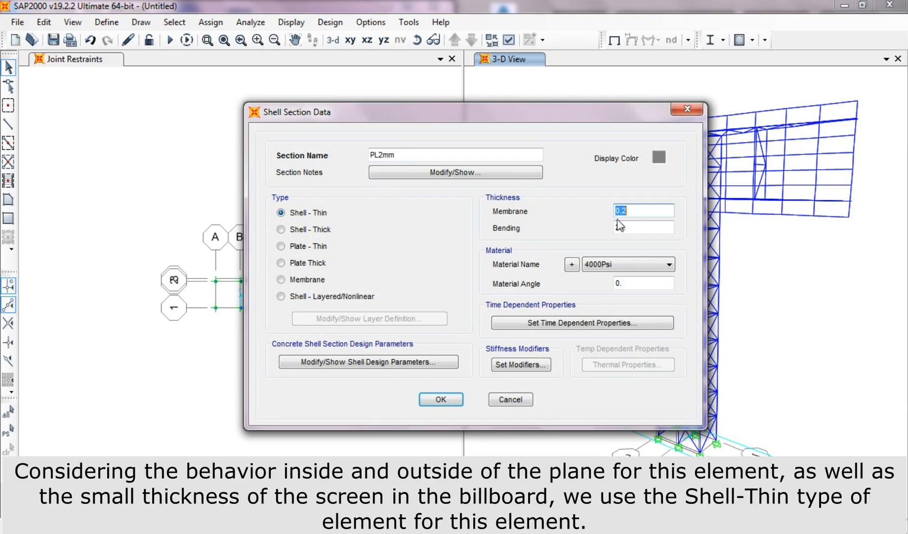
key(Tab)
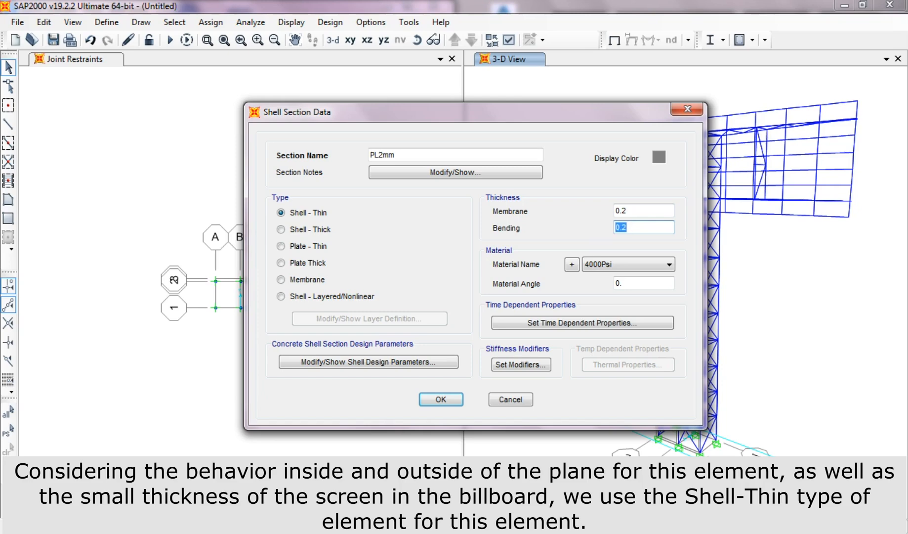
click(613, 270)
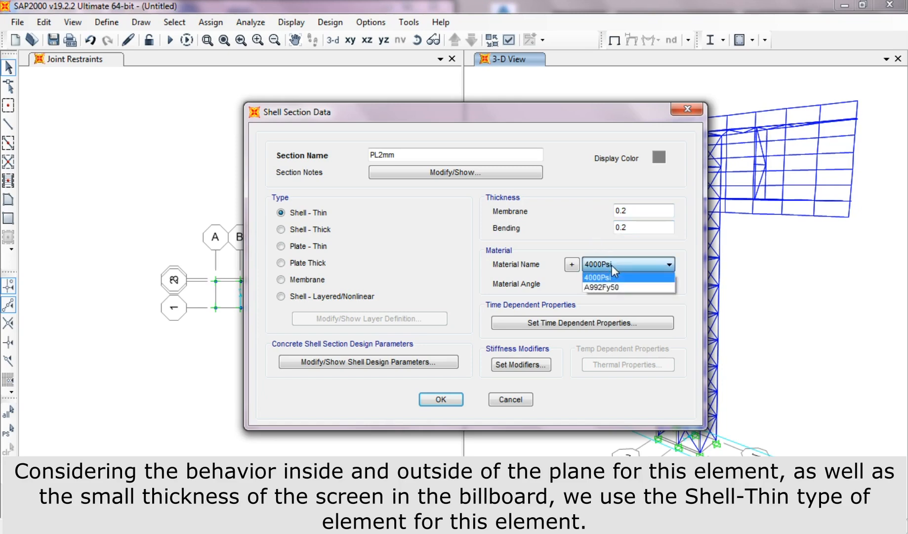
click(623, 283)
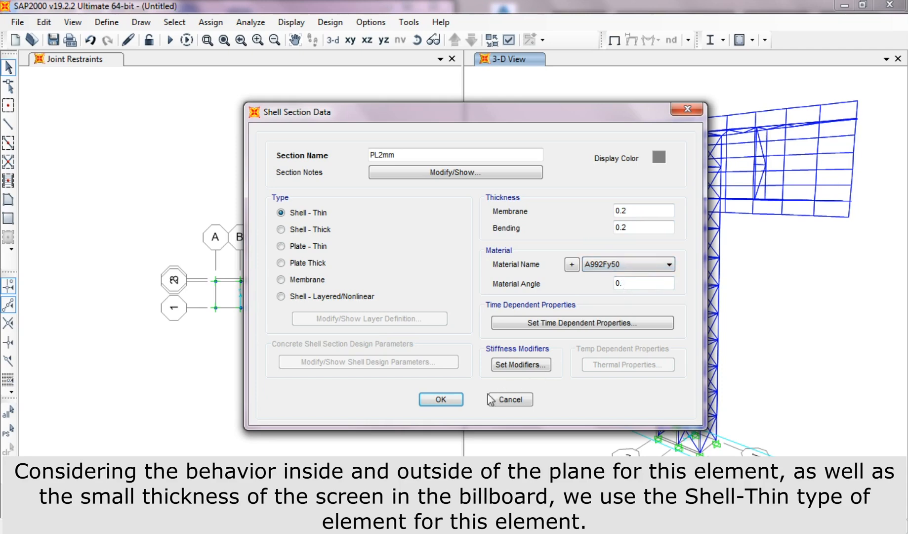
click(446, 400)
click(532, 333)
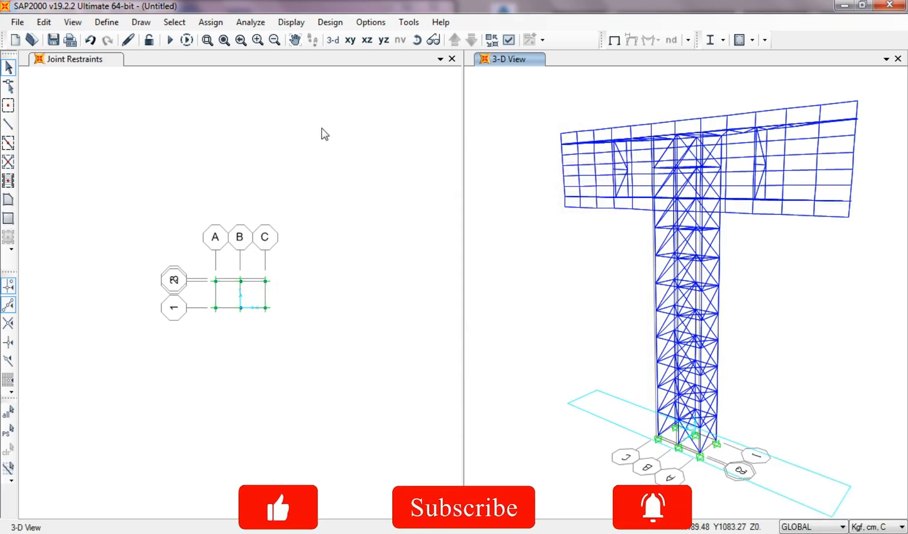
Draw one rectangular PL2mm area covering the whole gridded front panel in the X-Z plane at Y=175.
click(322, 128)
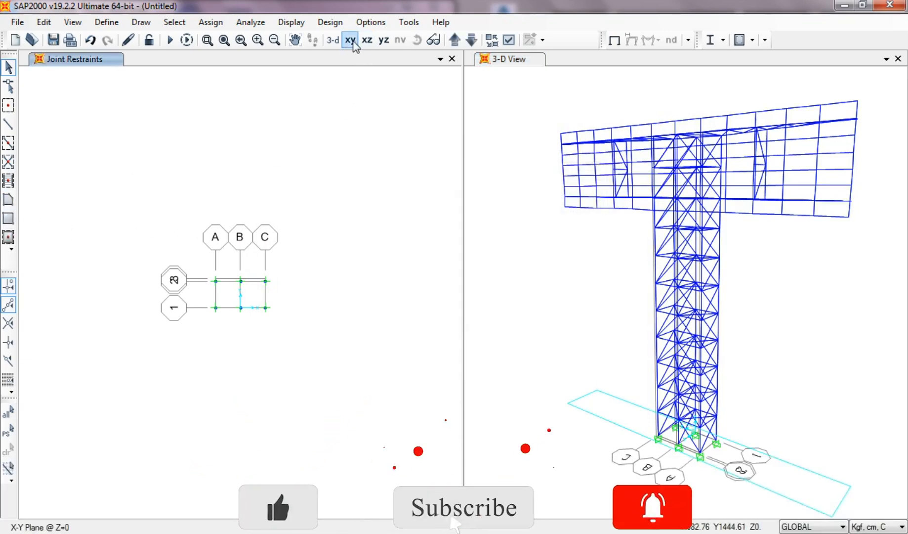
click(365, 42)
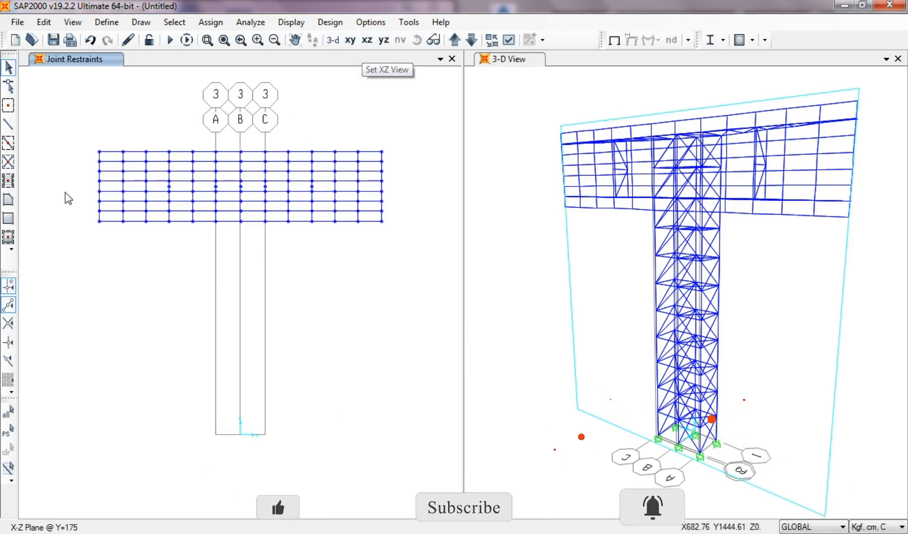
click(8, 218)
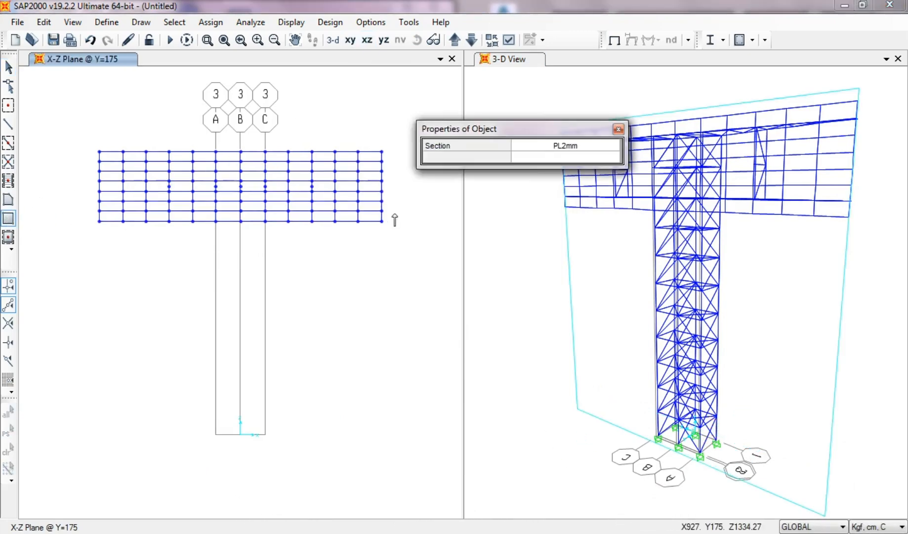
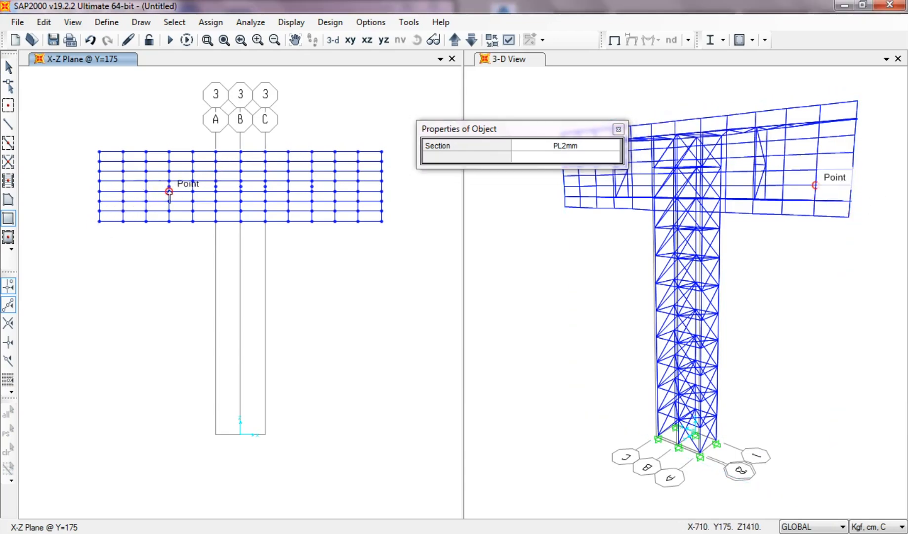
click(381, 151)
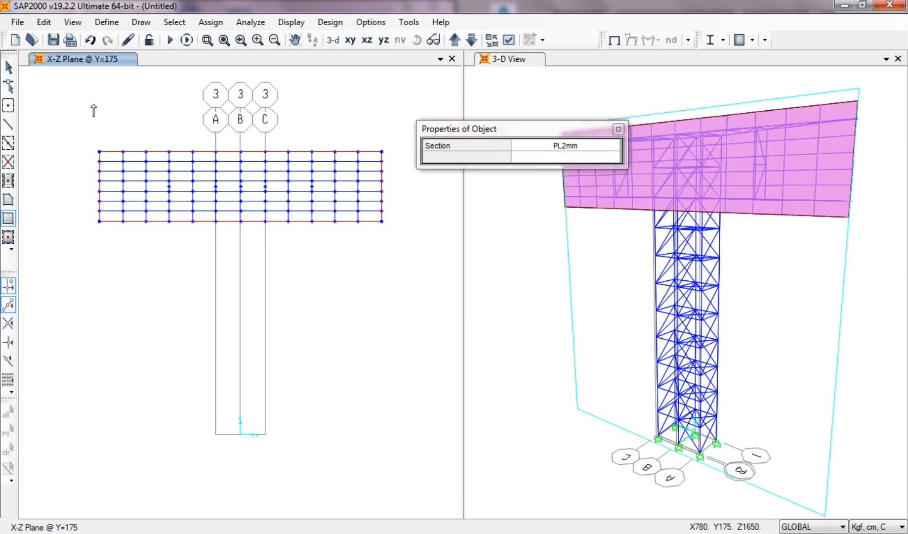
click(10, 67)
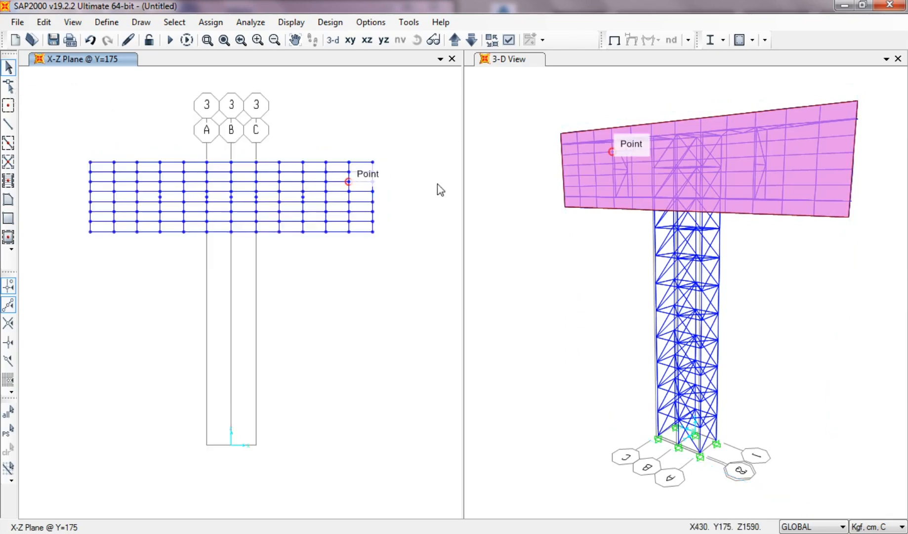
Fill the objects and make the joints invisible in the X-Z plane view at Y=175.
middle_drag(573, 202, 572, 215)
click(398, 134)
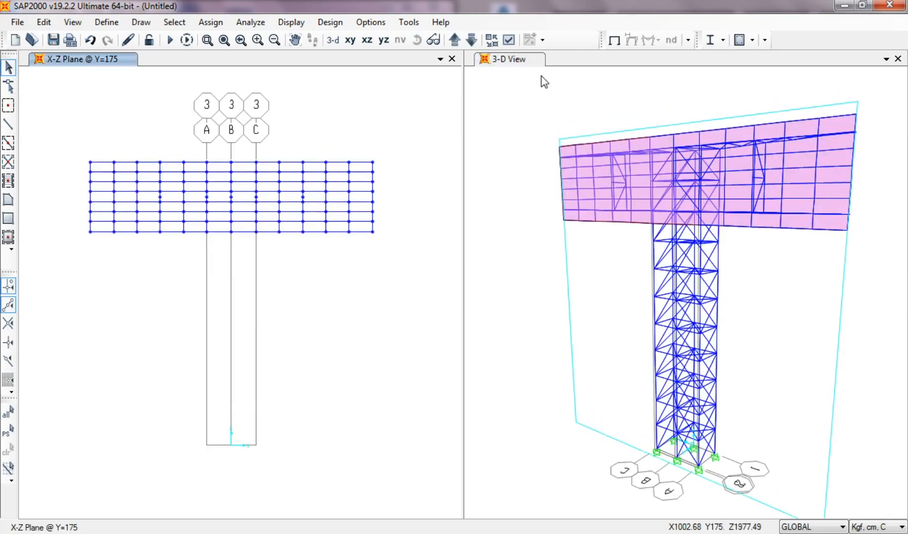
click(509, 41)
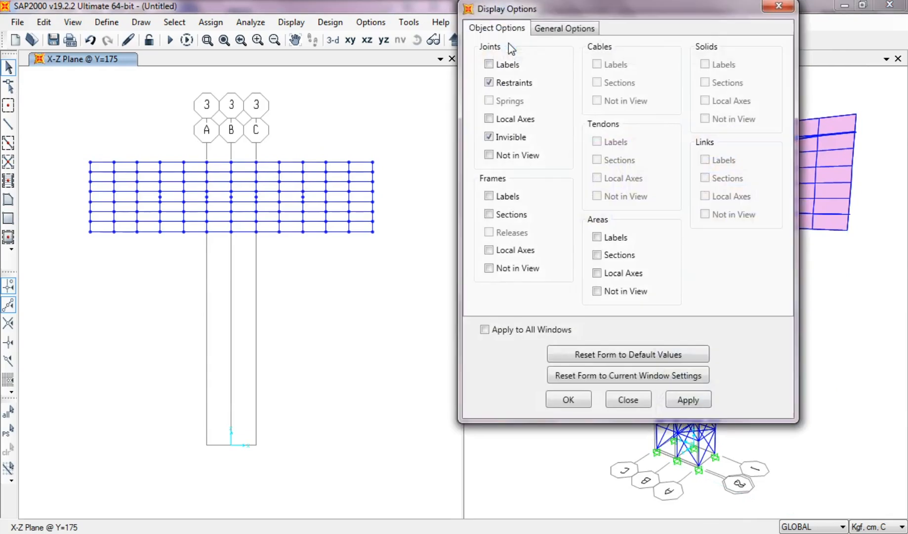
click(546, 30)
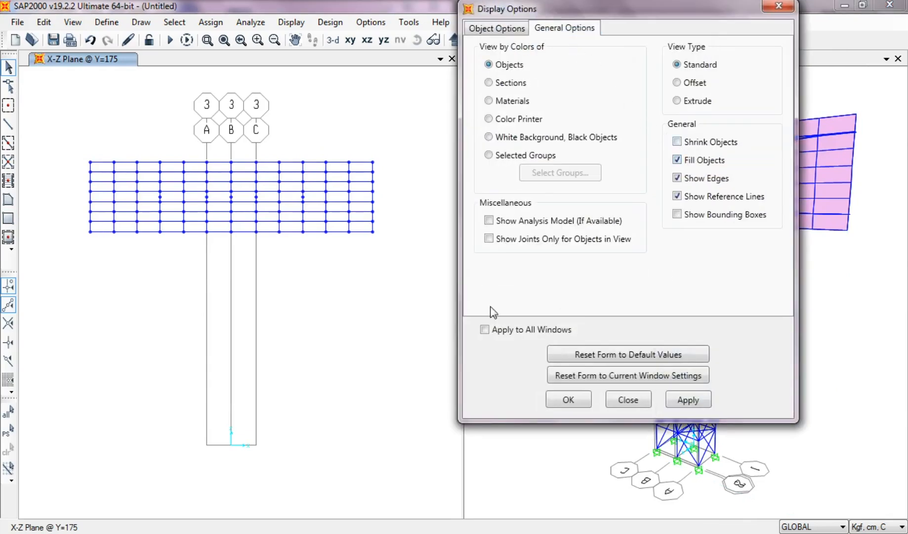
click(689, 400)
click(628, 400)
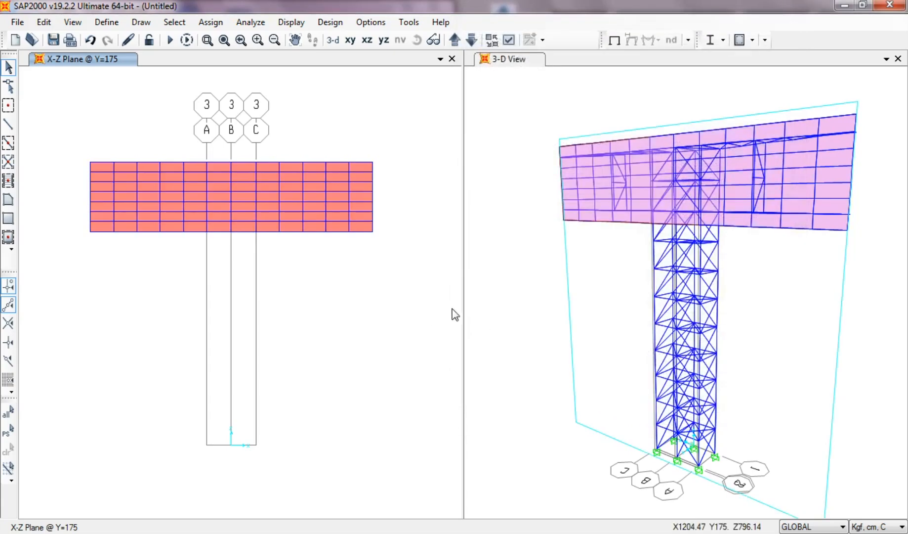
Show the local axes of area objects in the 3-D view, leaving the joint local axes off.
shift+middle_drag(515, 286, 526, 311)
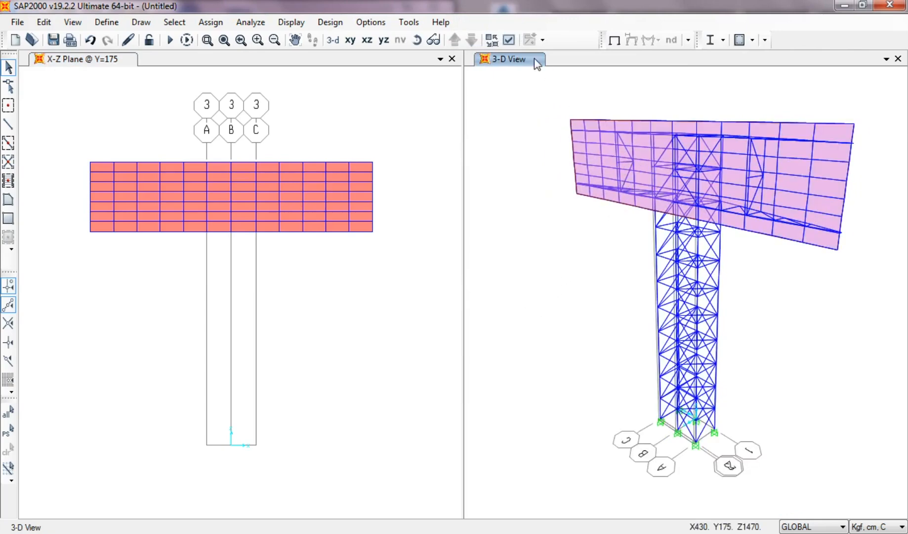
click(514, 39)
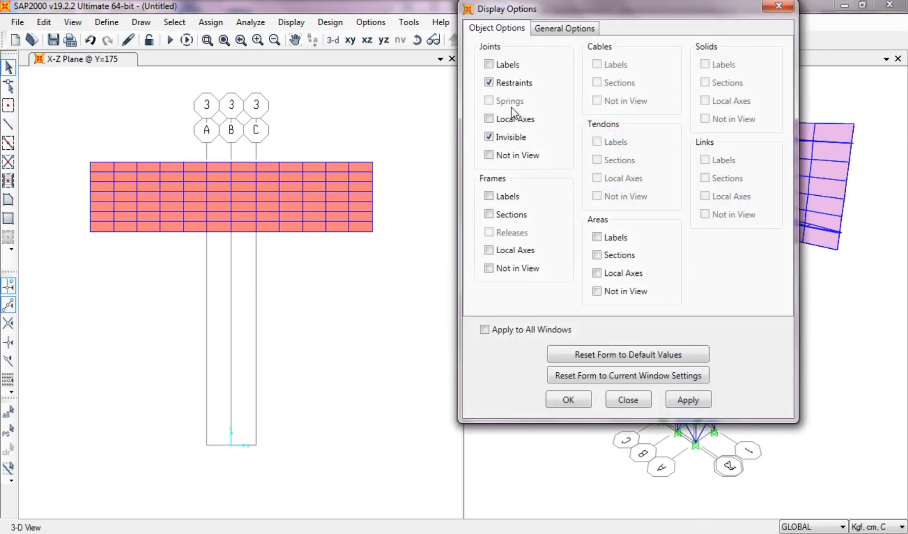
drag(539, 17, 188, 94)
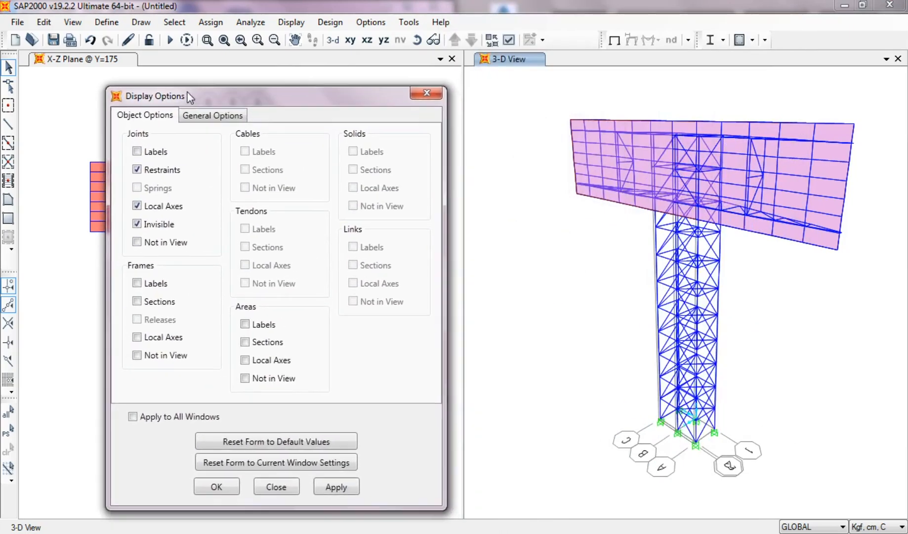
click(336, 487)
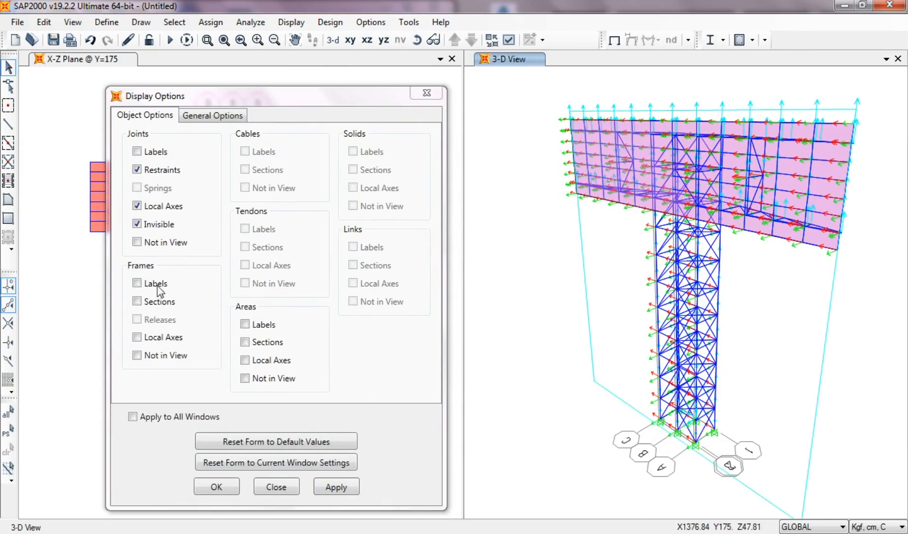
click(138, 208)
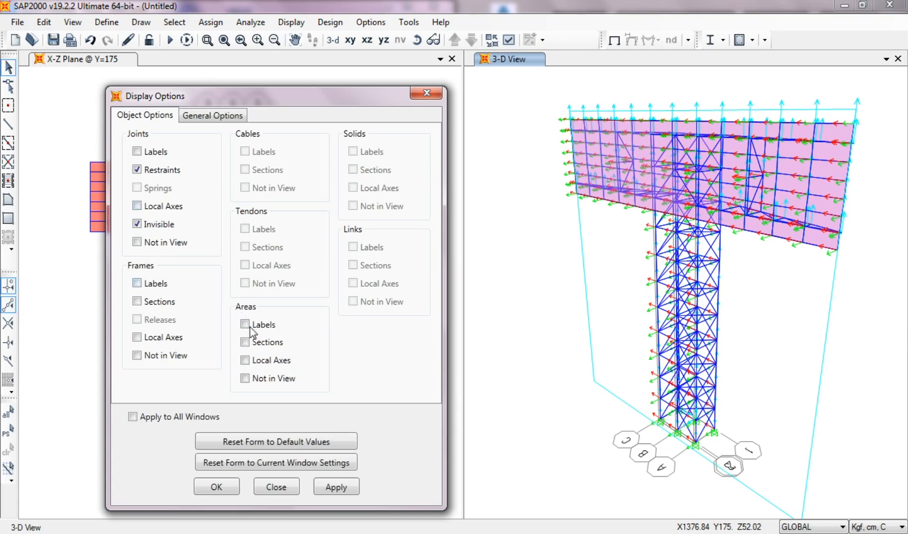
click(336, 486)
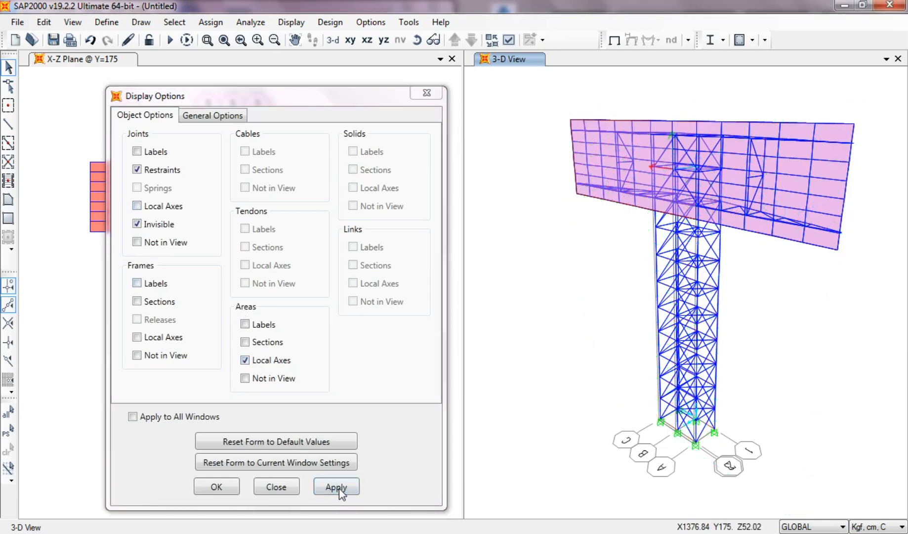
Compare the direction of the plate's local axis 3 with the global Y axis at the tower base.
drag(627, 313, 634, 288)
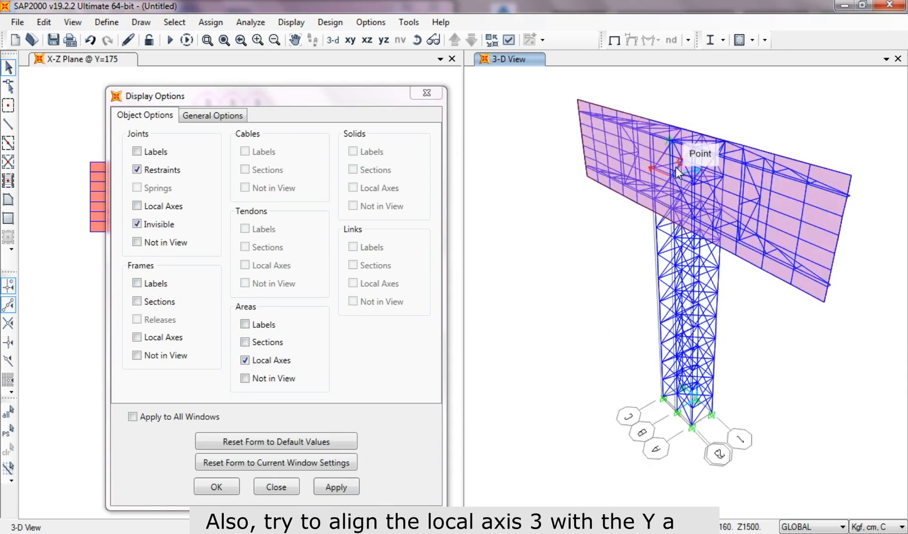
scroll(678, 174, up, 5)
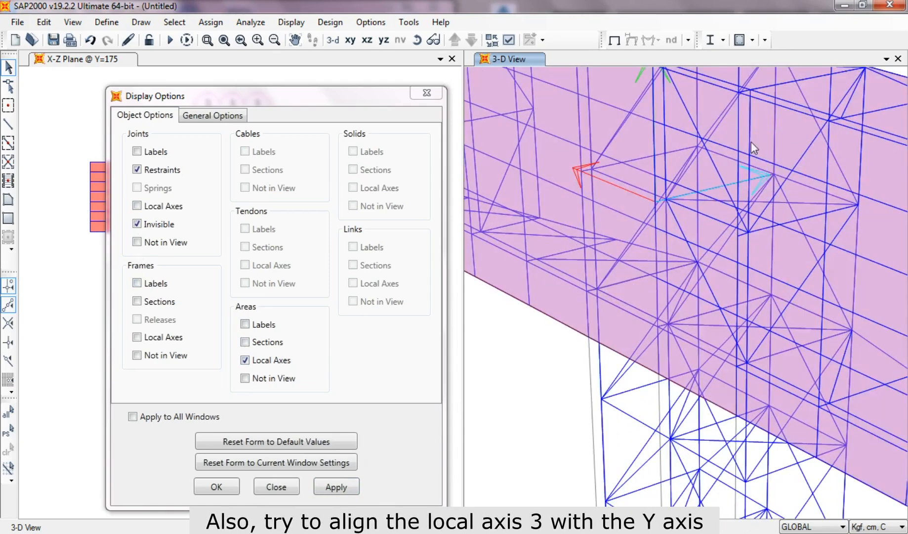
middle_drag(747, 148, 611, 191)
scroll(611, 191, down, 3)
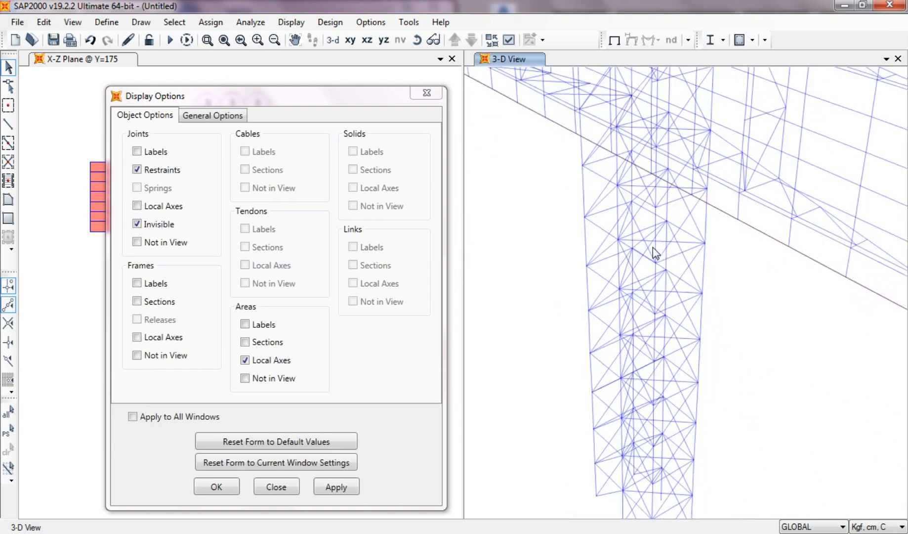
scroll(641, 435, up, 3)
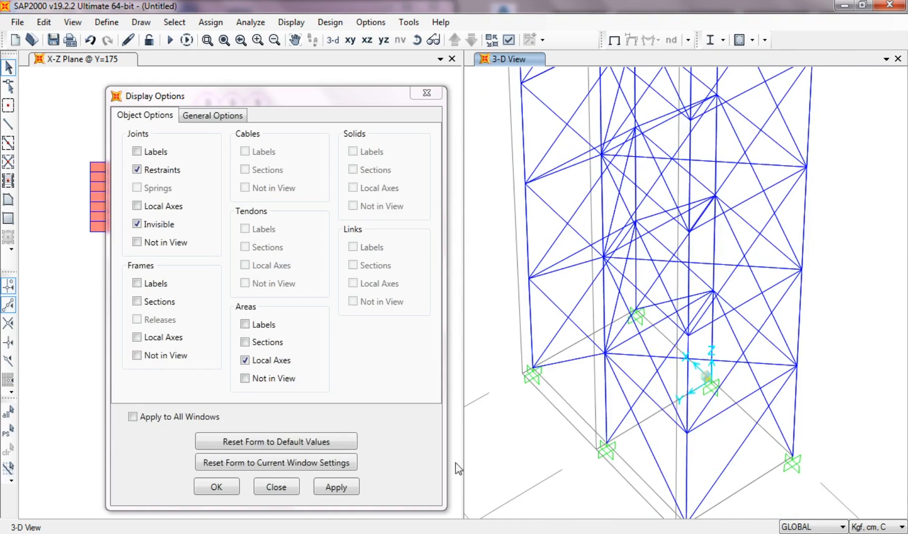
click(277, 491)
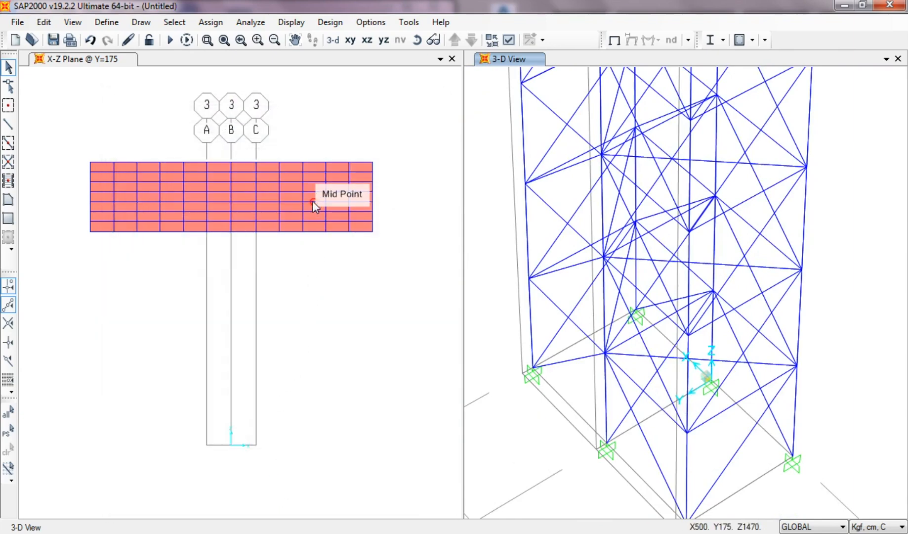
Reverse the local 3 axis of the billboard plate area, keeping assigns in the same global orientation.
scroll(311, 213, up, 3)
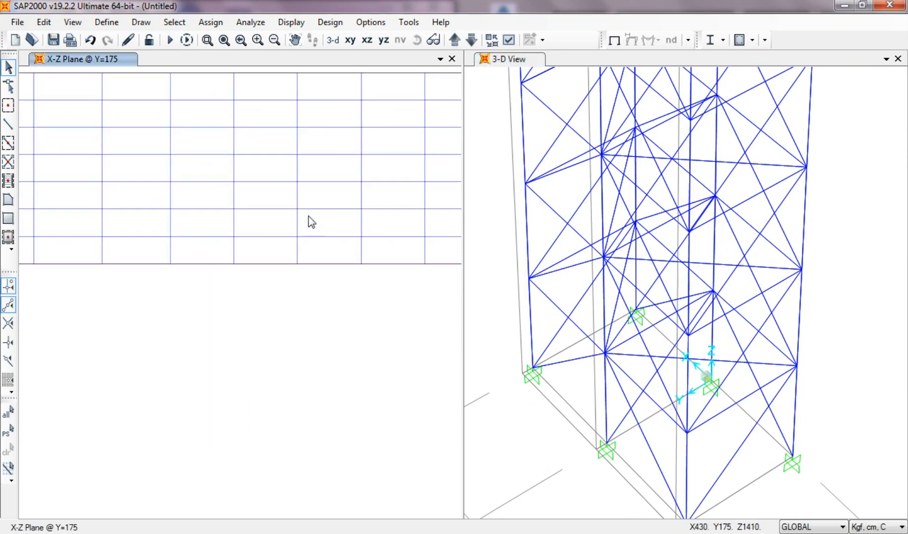
click(319, 226)
scroll(318, 281, down, 3)
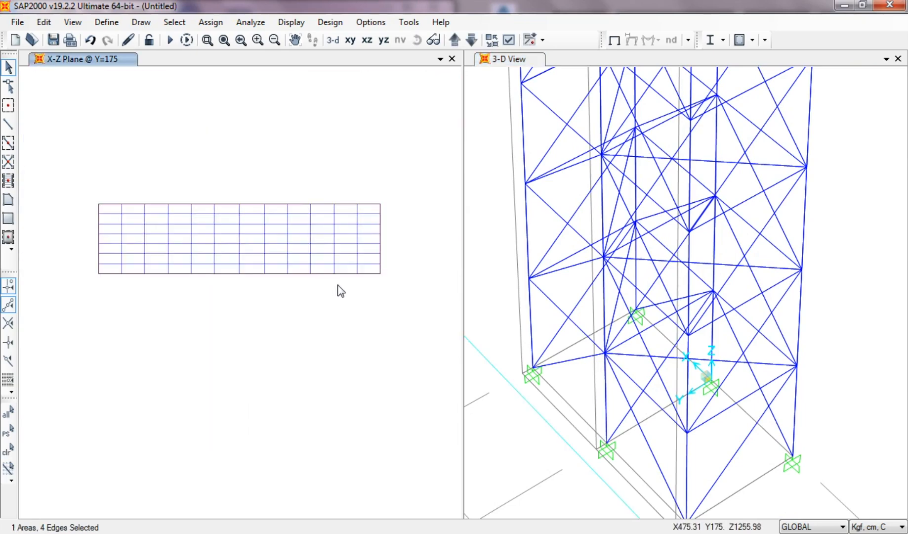
scroll(542, 346, down, 4)
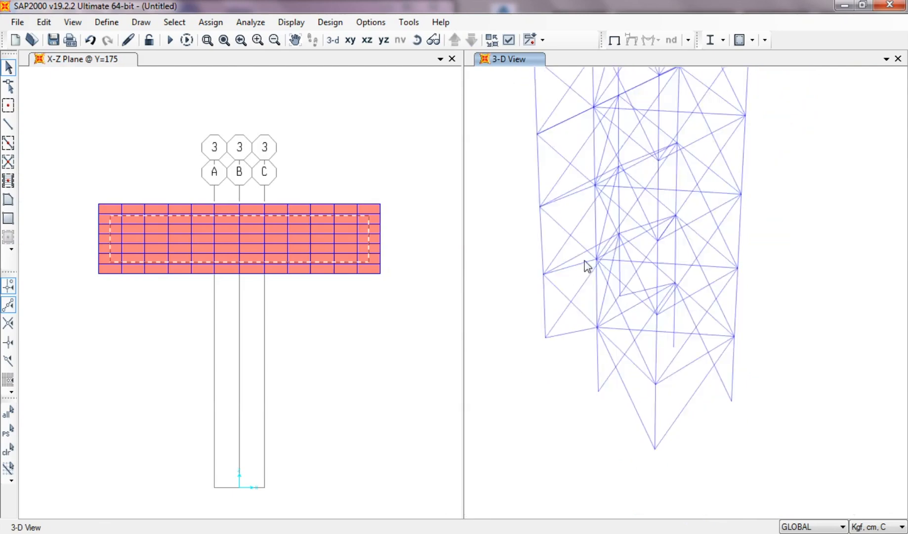
middle_drag(625, 202, 666, 368)
click(217, 23)
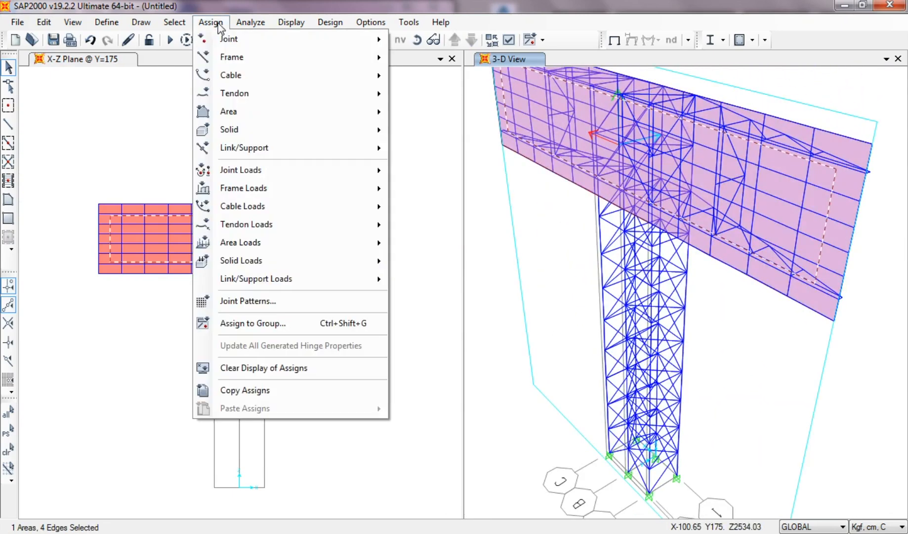
mouse_move(229, 111)
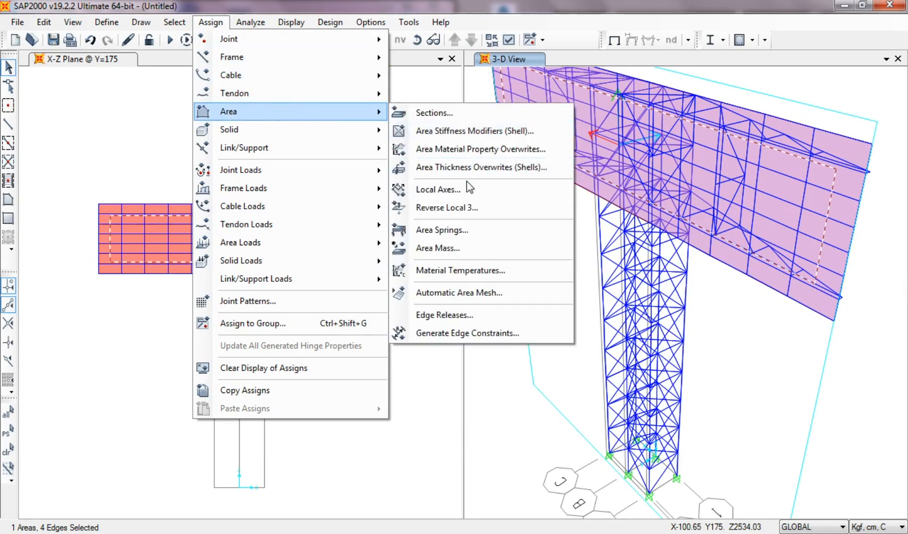
click(466, 209)
drag(577, 166, 292, 205)
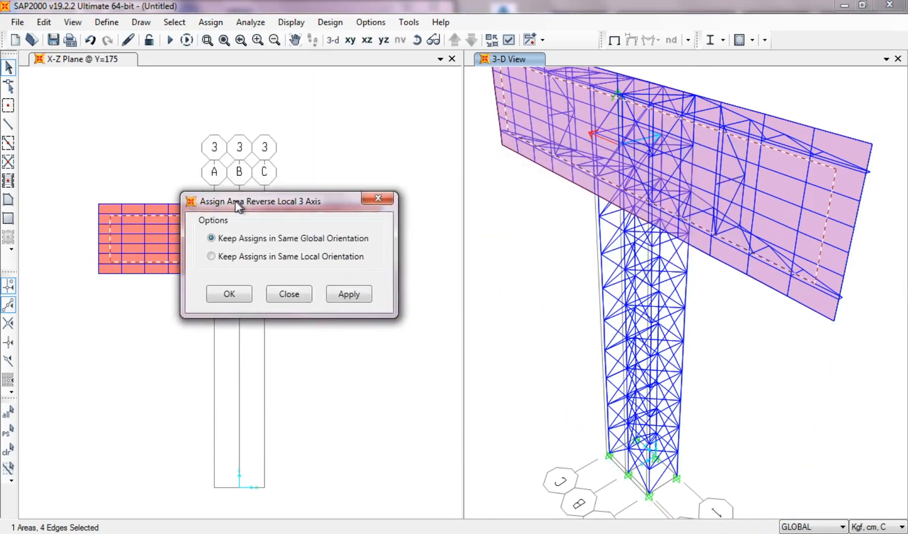
click(345, 296)
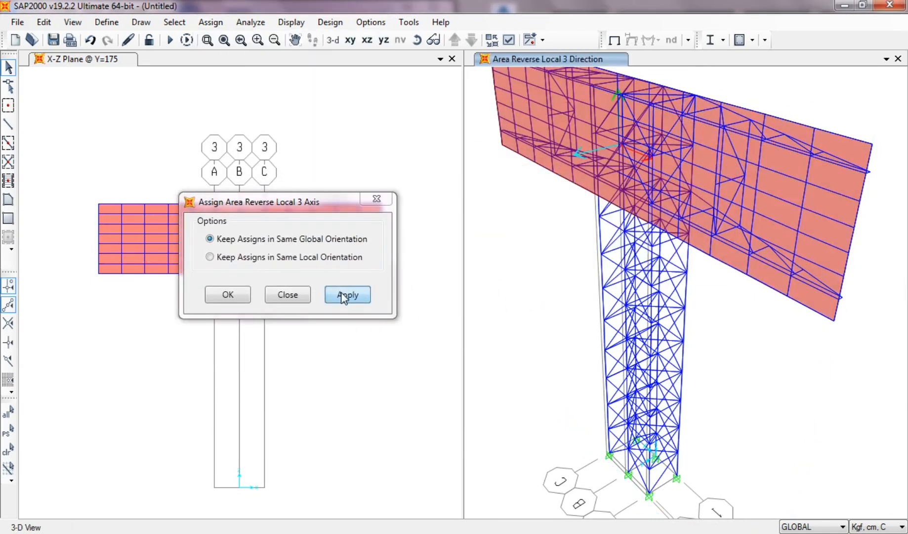
click(238, 298)
Close the X-Z plane view and fit the whole billboard model in the remaining 3-D view.
middle_drag(519, 340, 534, 315)
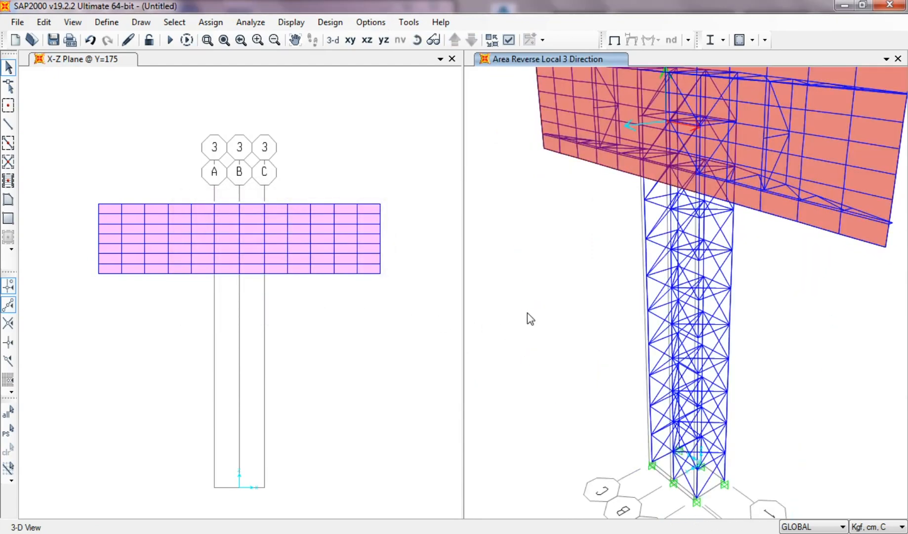
scroll(527, 314, down, 2)
middle_drag(578, 288, 584, 298)
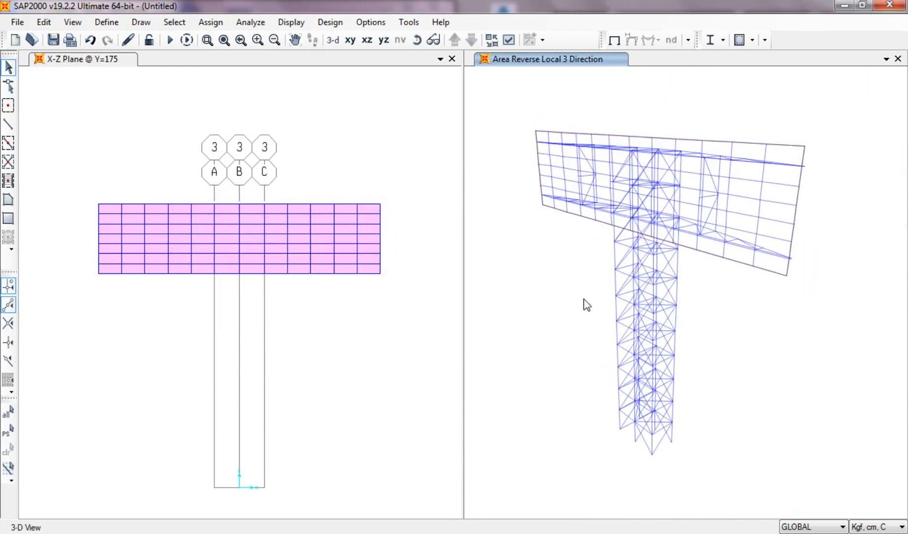
click(452, 59)
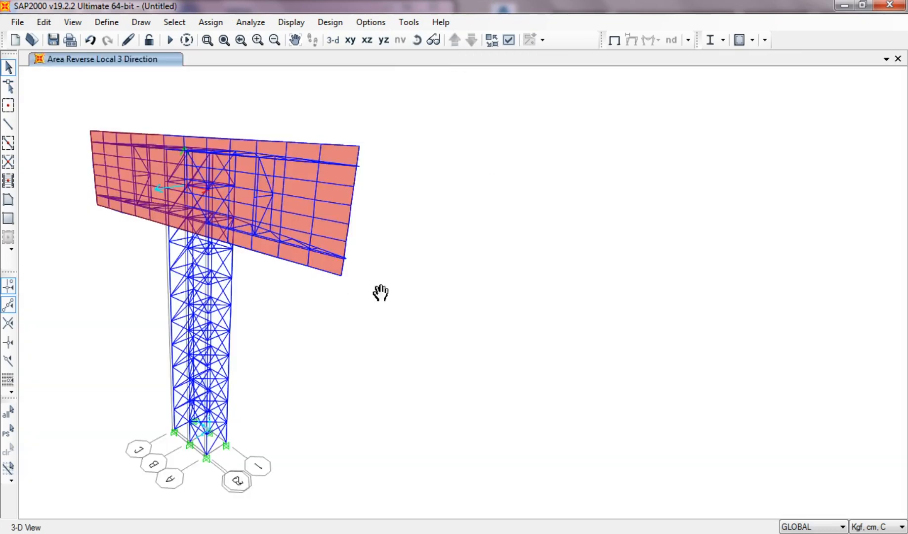
middle_drag(380, 293, 601, 290)
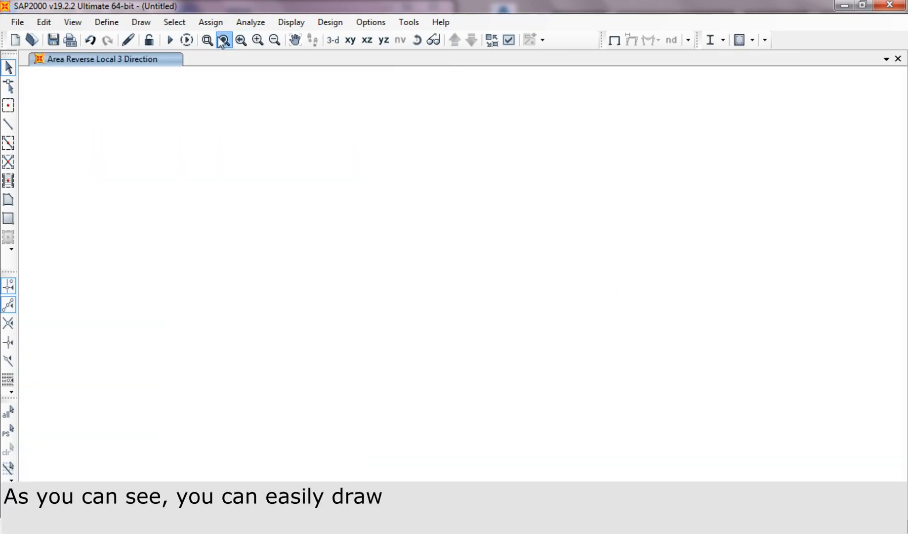
click(224, 40)
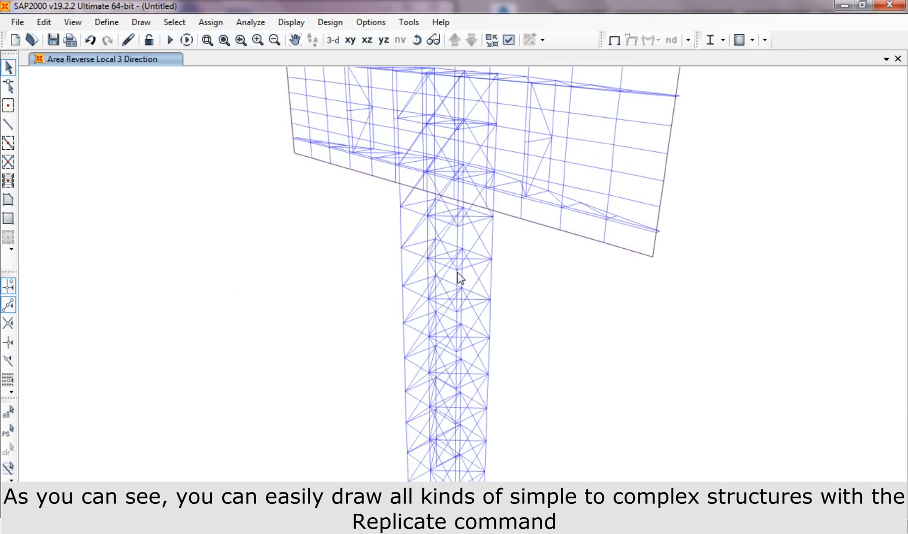
scroll(458, 271, down, 2)
mouse_move(555, 357)
middle_down()
mouse_move(531, 368)
mouse_move(540, 364)
middle_up()
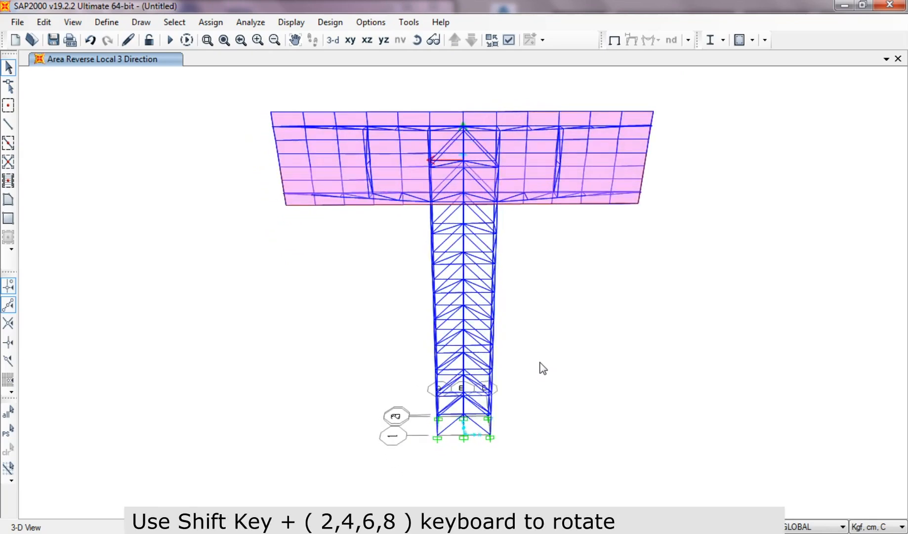
Rotate the 3-D model step by step to examine the finished billboard from the front, side and back.
key(shift+4)
key(shift+4)
key(shift+4)
key(shift+4)
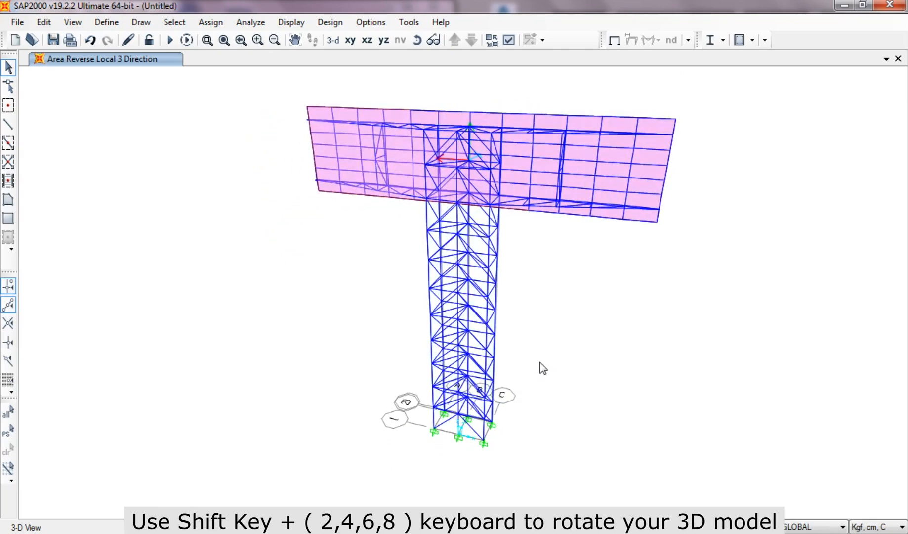
key(shift+8)
key(shift+8)
key(shift+8)
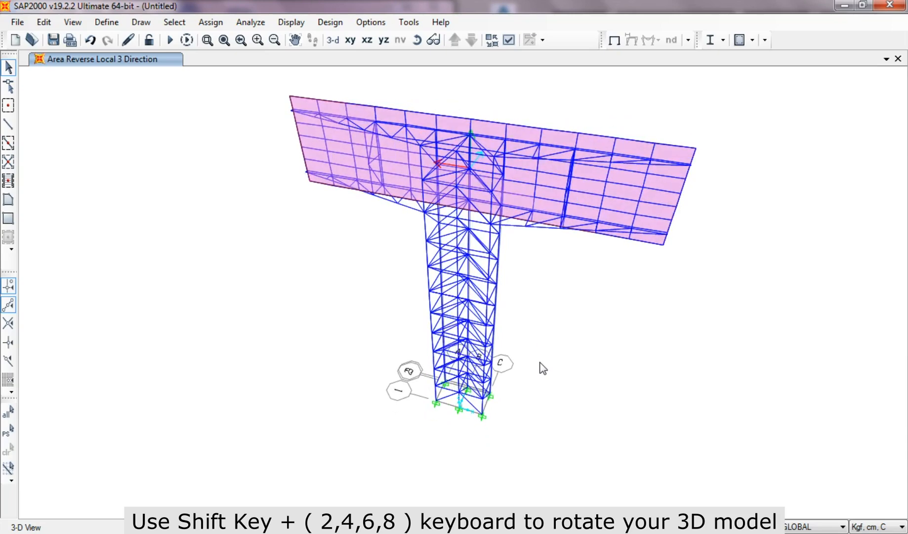
key(shift+4)
key(shift+4)
key(shift+4)
key(shift+4)
key(shift+4)
key(shift+4)
key(shift+4)
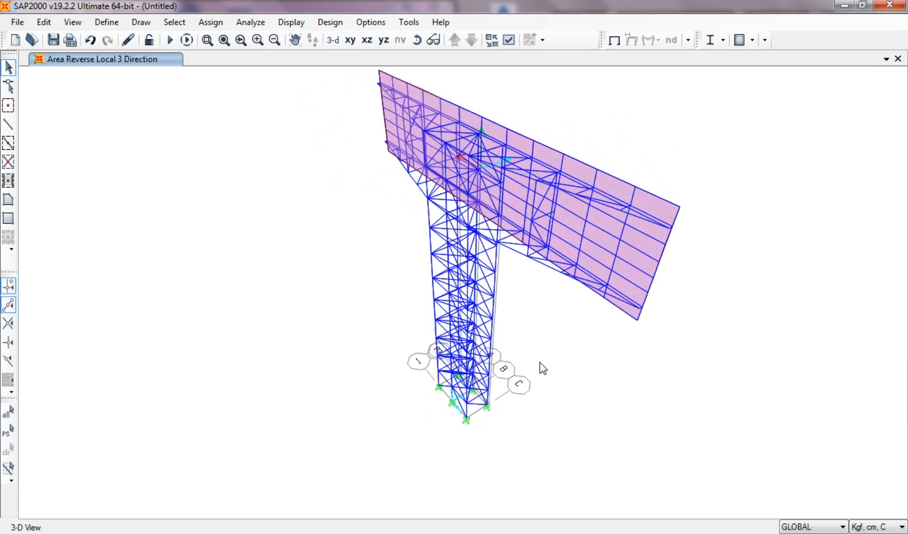
key(shift+4)
key(shift+4)
key(shift+4)
key(shift+4)
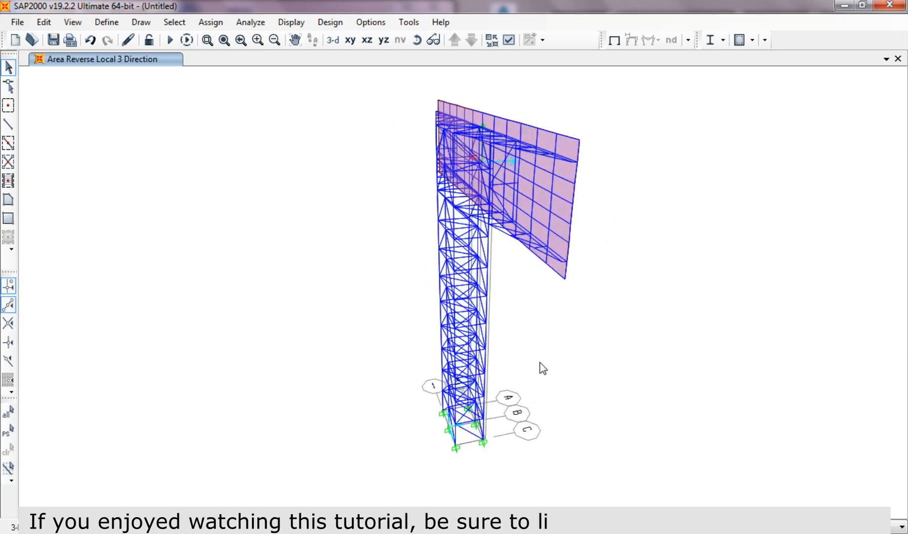
key(shift+4)
key(shift+4)
key(shift+4)
key(shift+4)
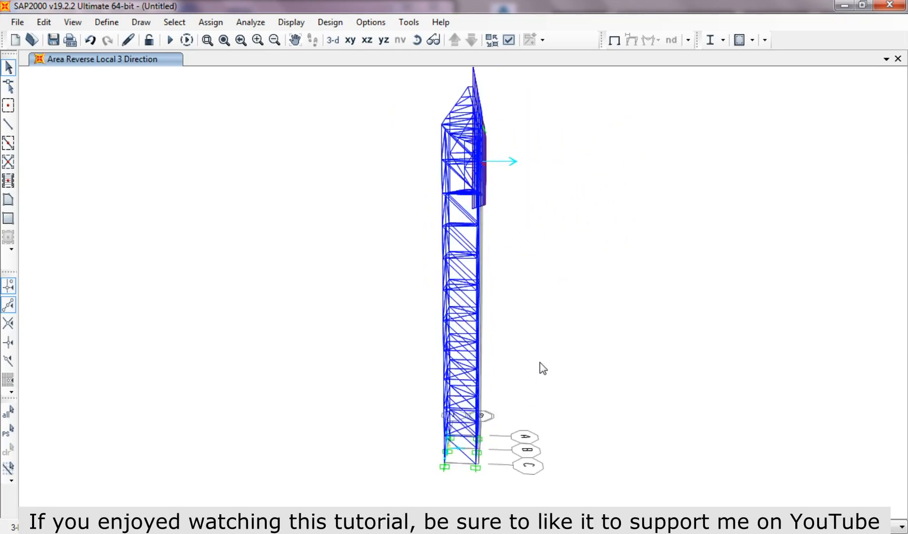
key(shift+4)
key(shift+4)
key(shift+4)
key(shift+4)
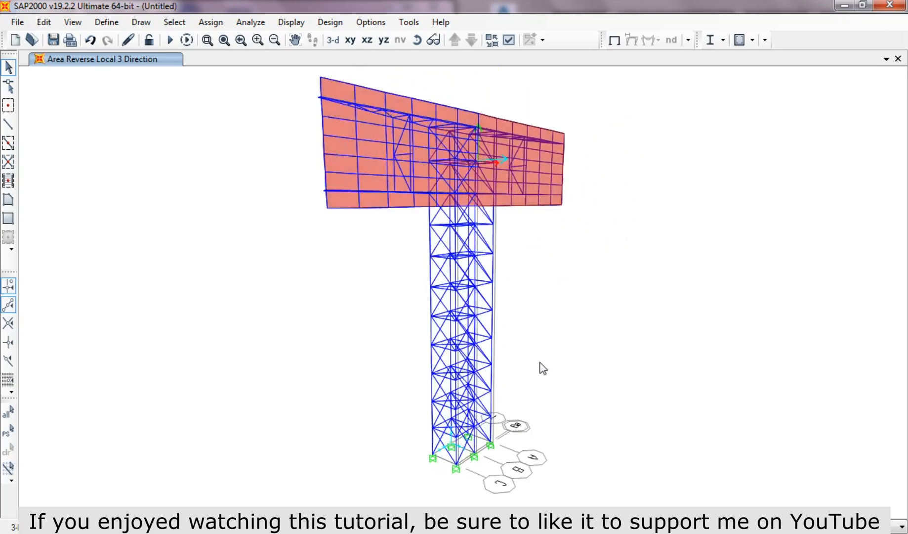
key(shift+4)
key(shift+4)
key(shift+4)
key(shift+4)
key(shift+4)
key(shift+4)
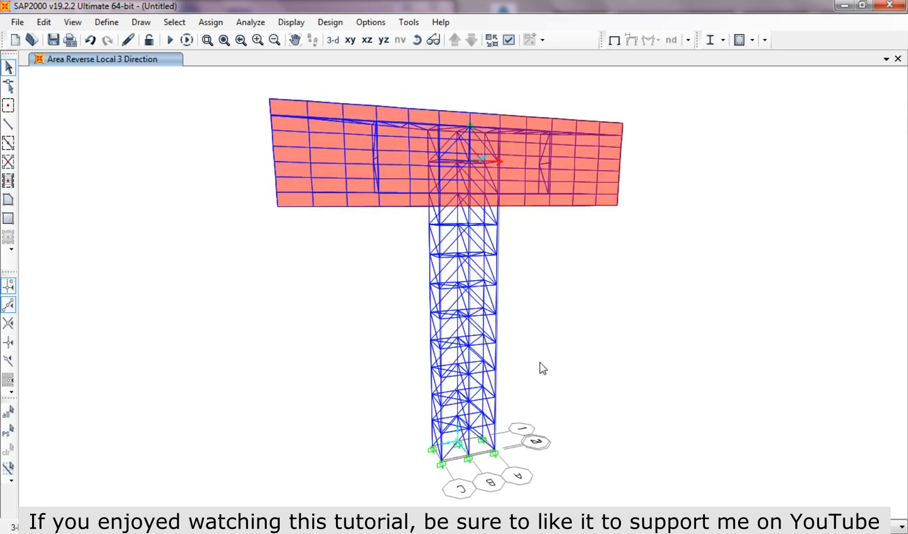
Turn the billboard model through further 3-D angles to examine the plate and the lattice tower from both faces.
key(shift+4)
key(shift+4)
key(shift+4)
key(shift+4)
key(shift+4)
key(shift+4)
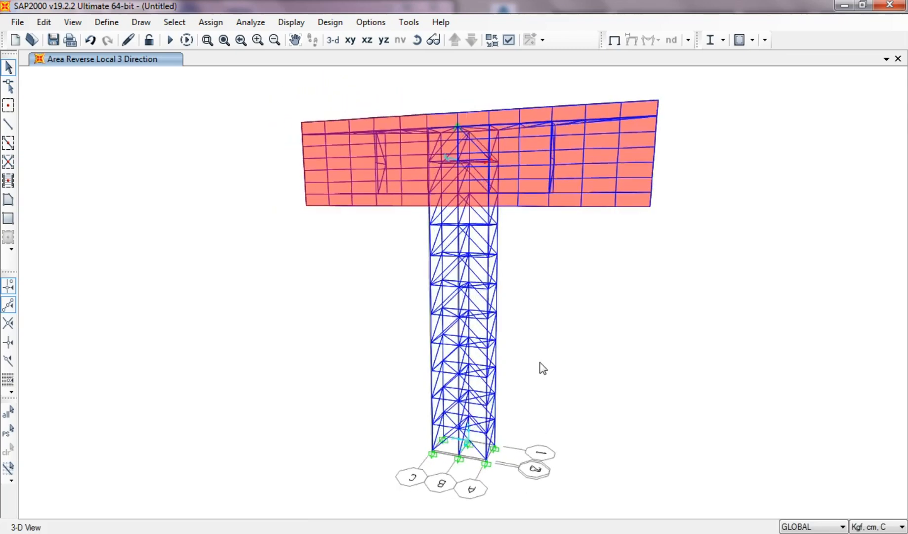
key(shift+4)
key(shift+4)
key(shift+4)
key(shift+4)
key(shift+4)
key(shift+4)
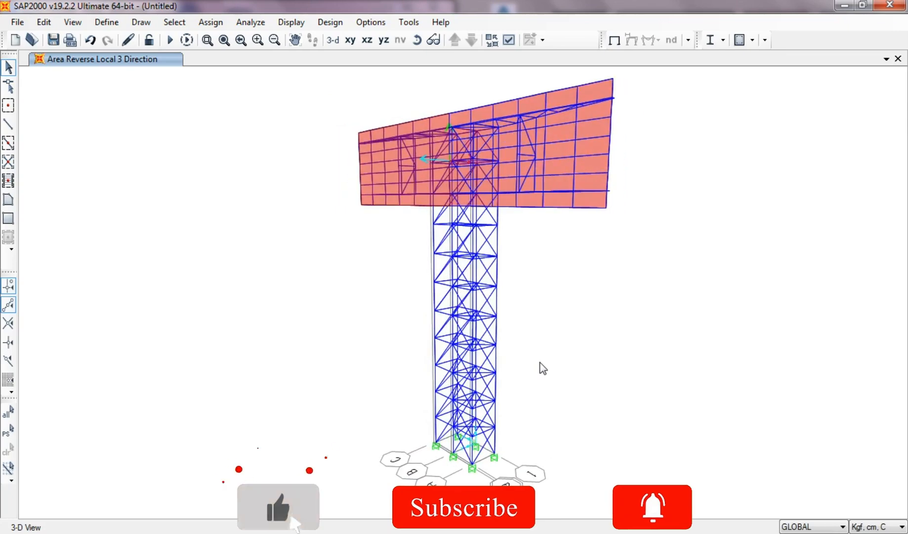
mouse_move(564, 374)
shift+middle_down()
mouse_move(564, 394)
mouse_move(374, 395)
mouse_move(360, 394)
mouse_move(375, 393)
mouse_move(331, 356)
mouse_move(305, 364)
mouse_move(283, 398)
mouse_move(218, 386)
shift+middle_up()
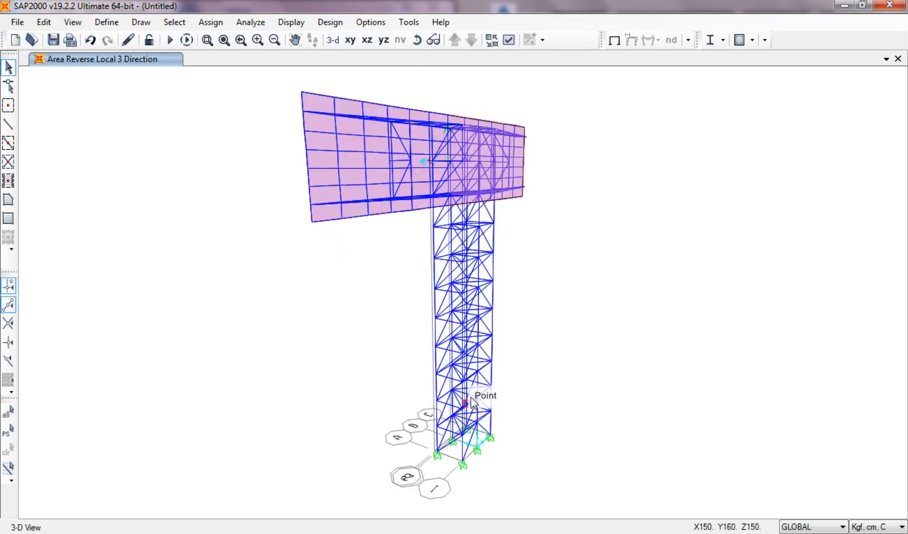
Place the SAP2000 window side by side with the ETABS window showing the BillBoard2 model.
key(alt)
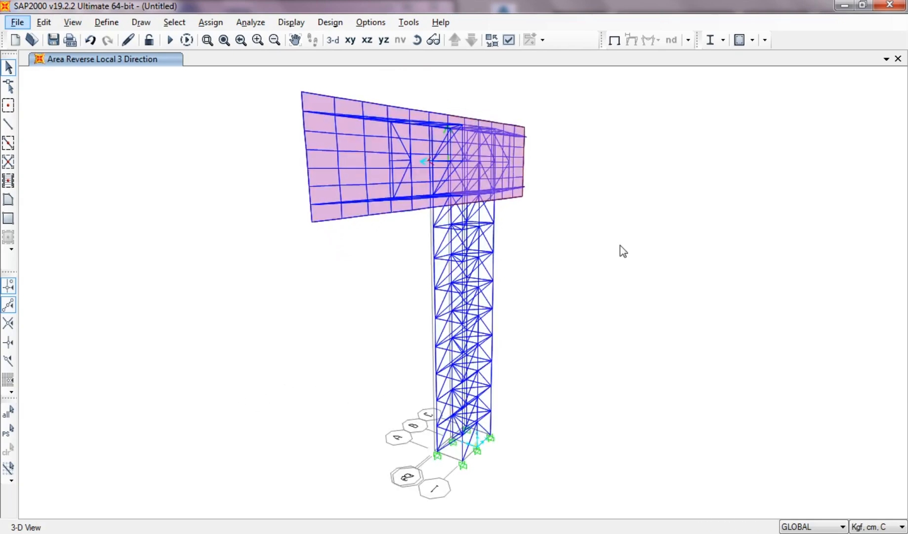
drag(600, 8, 904, 57)
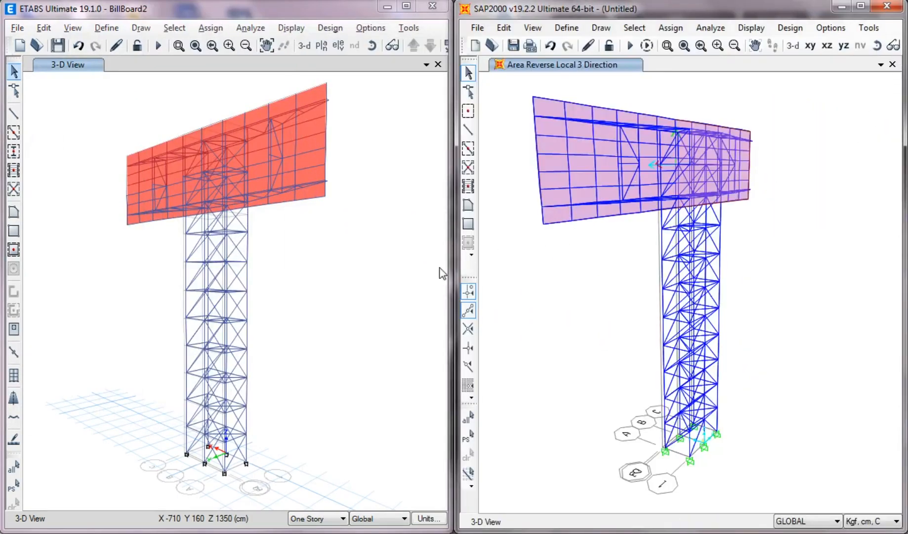
click(337, 289)
click(547, 303)
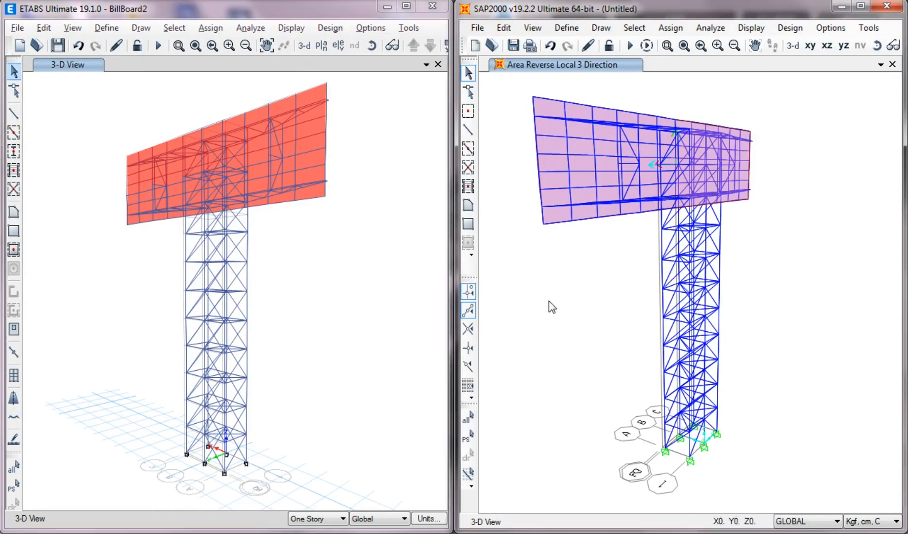
Switch to ETABS and open the Replicate settings to view the linear increment fields.
click(39, 28)
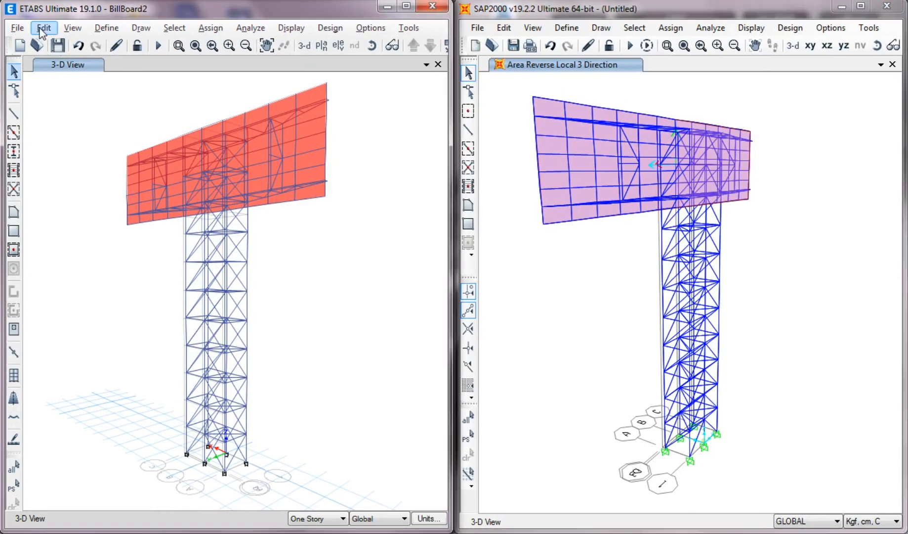
click(43, 28)
click(63, 266)
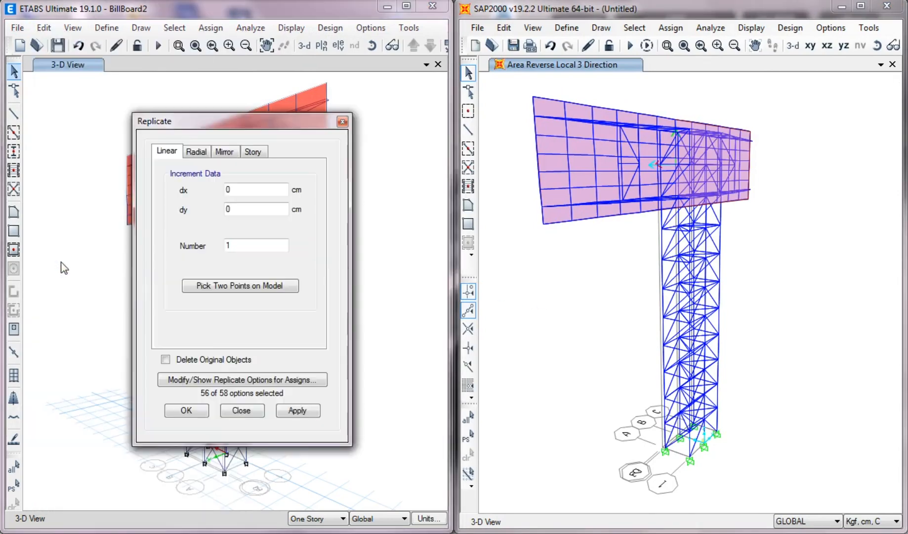
In SAP2000, select one tower frame and open its Replicate settings to compare the linear dz increment with the ETABS fields.
click(538, 277)
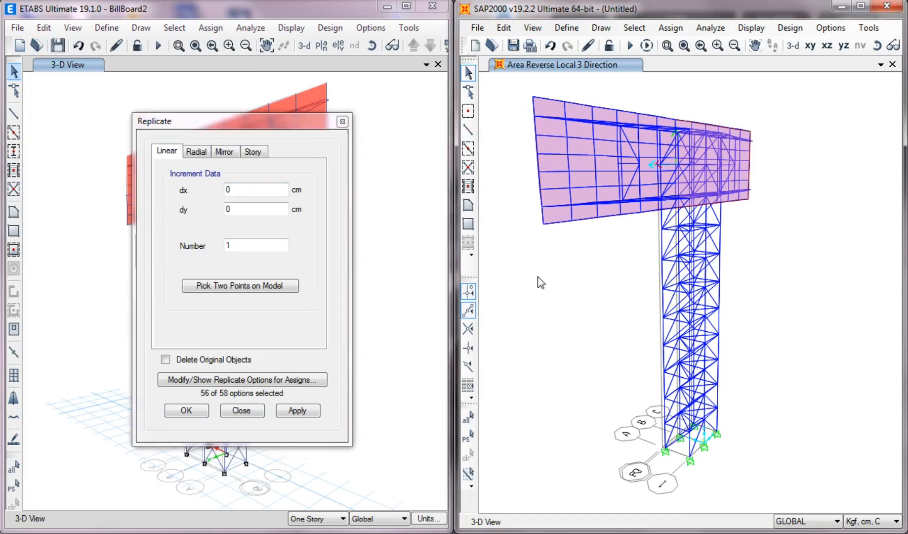
click(662, 307)
click(504, 28)
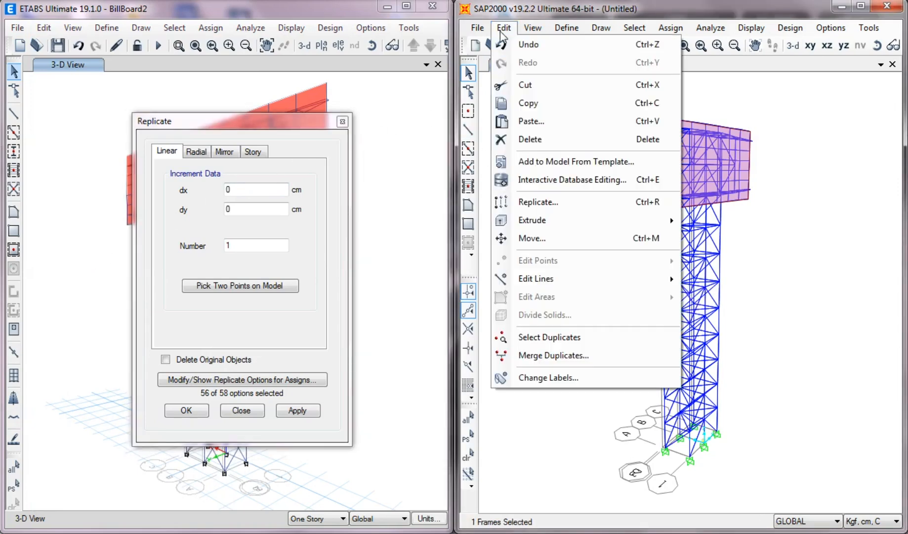
click(539, 202)
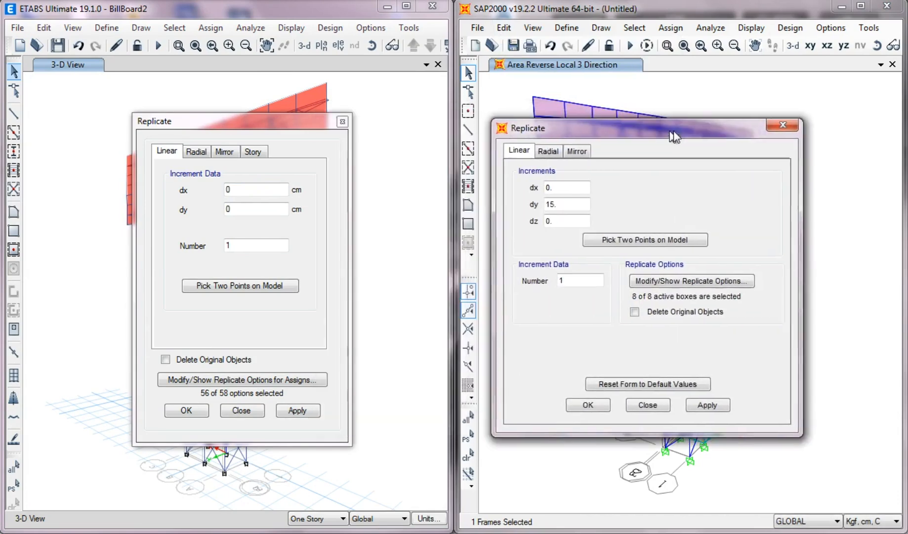
drag(675, 137, 692, 137)
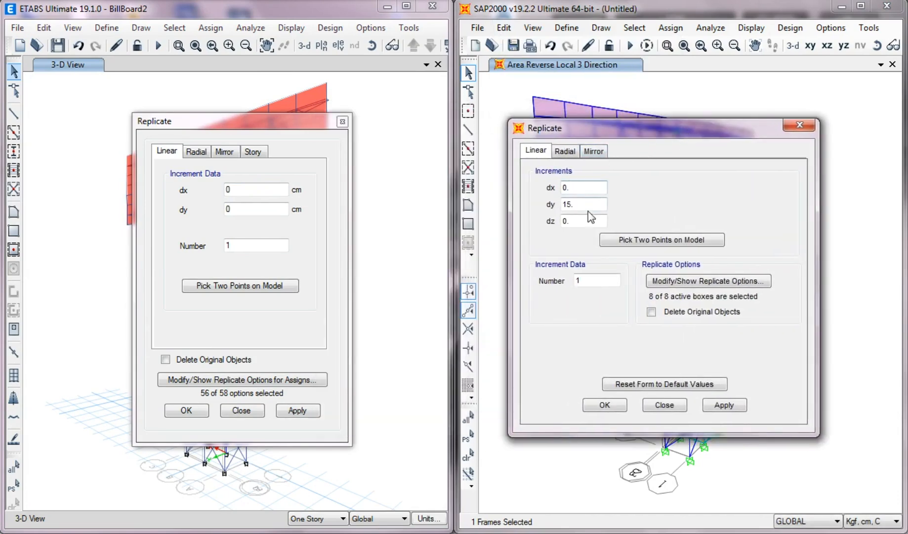
drag(579, 221, 559, 222)
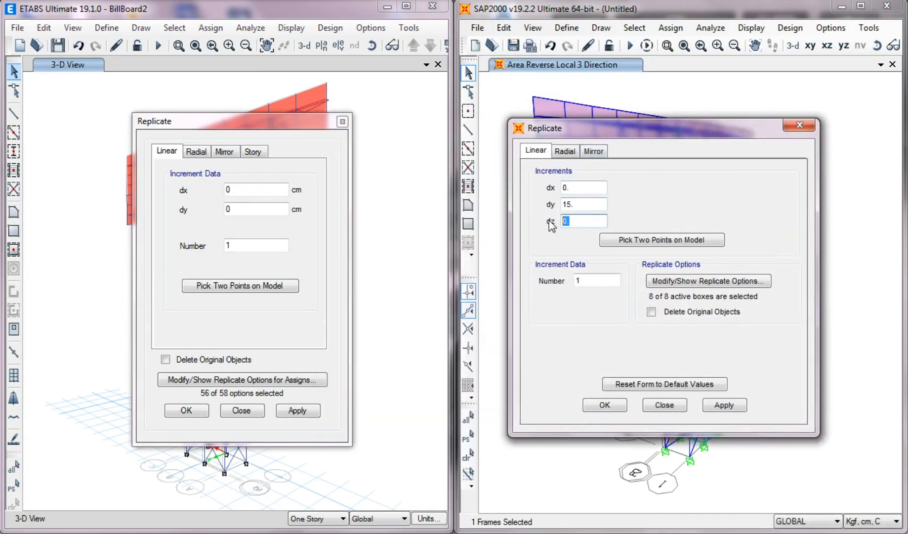